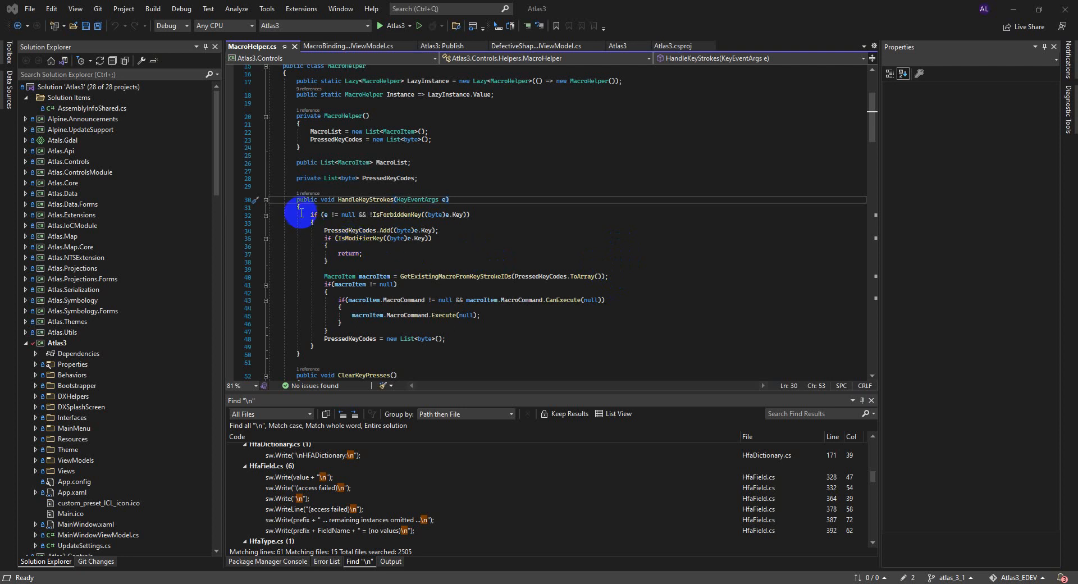
Step: Set the file, assembly and informational versions to 3.1.72 in AssemblyInfoShared.cs, save the file and close it
double_click(81, 108)
left_click(413, 106)
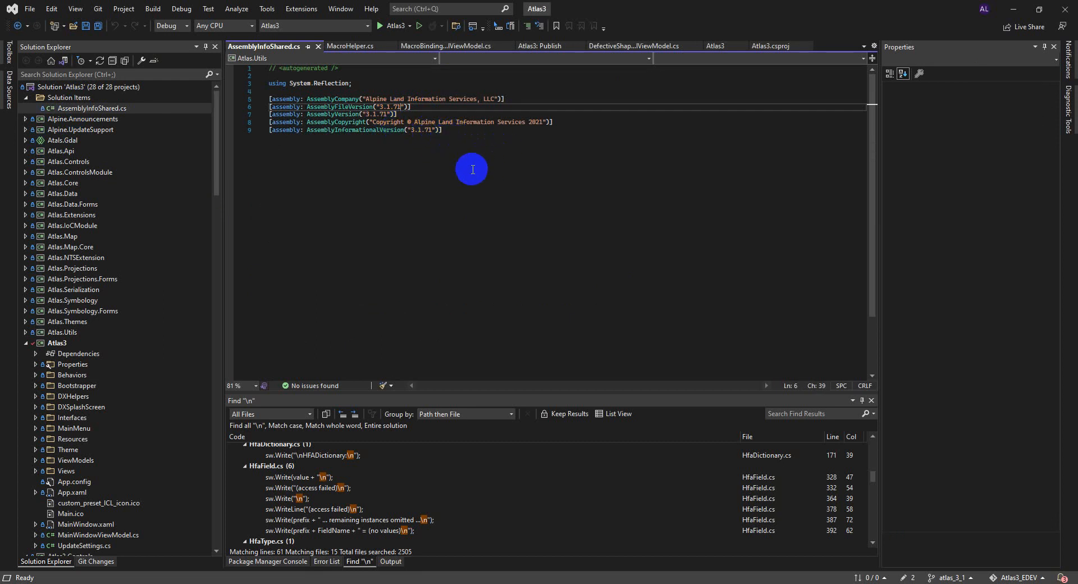
left_click(86, 26)
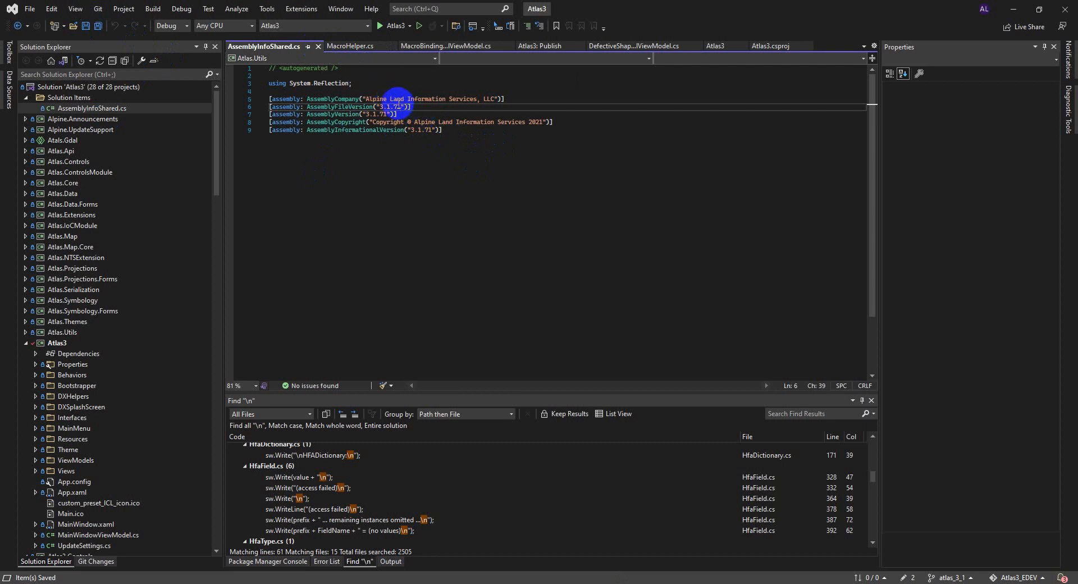
key("BackSpace")
type("2")
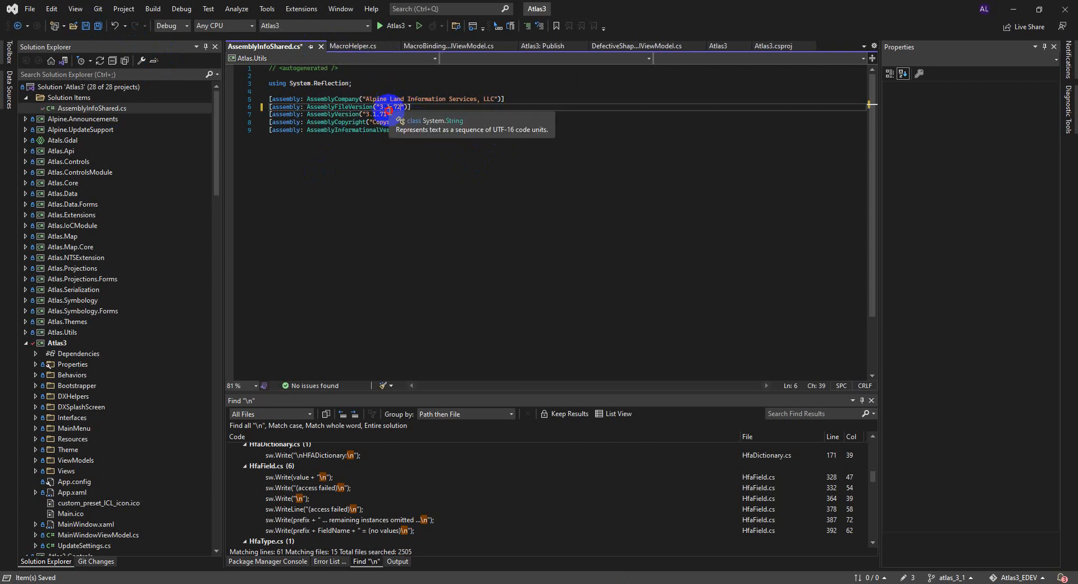
left_click(389, 111)
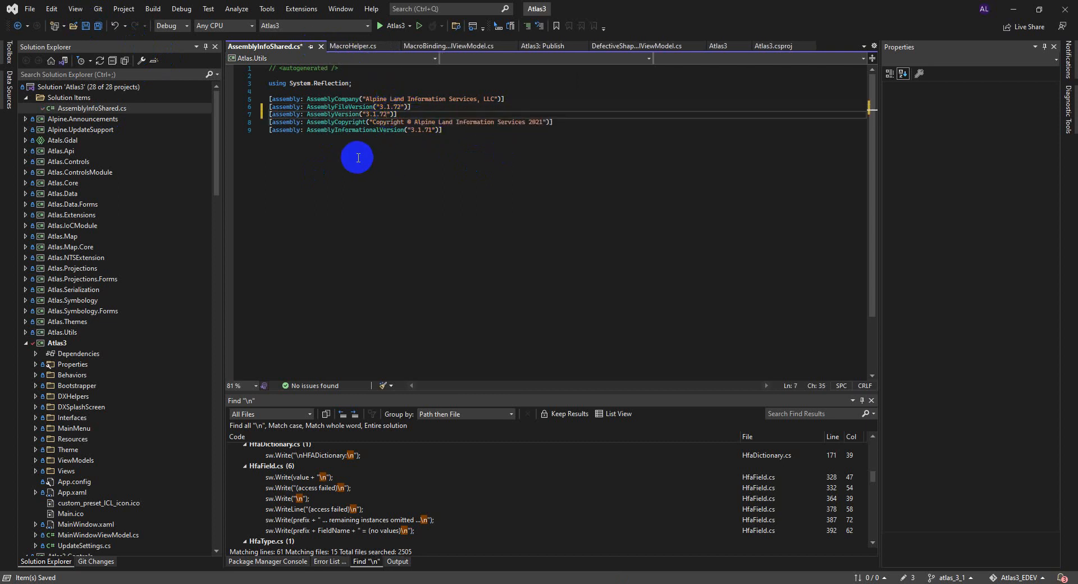
left_click(433, 129)
type("2")
key("BackSpace")
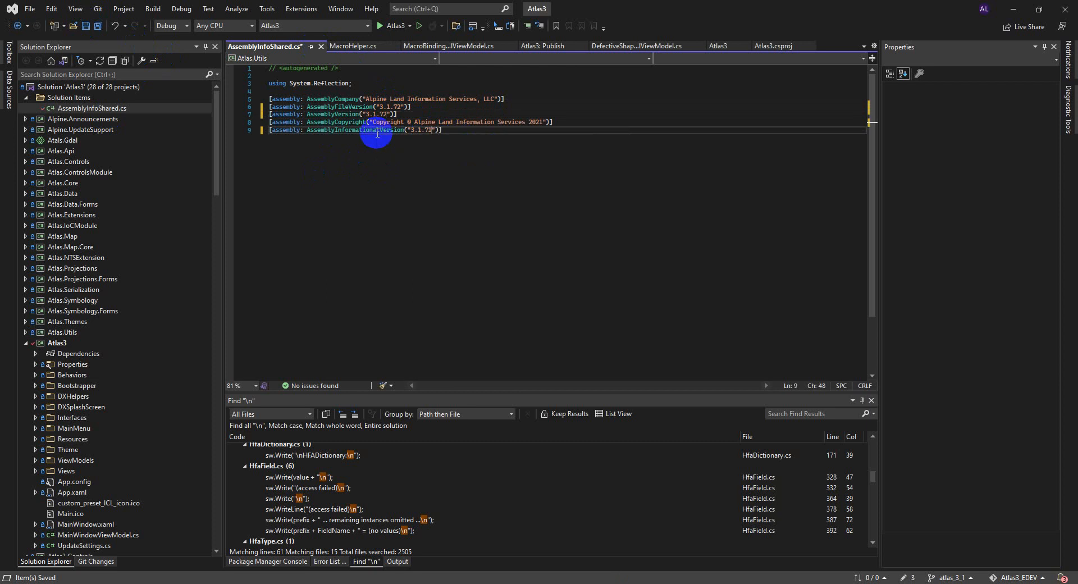
left_click(85, 26)
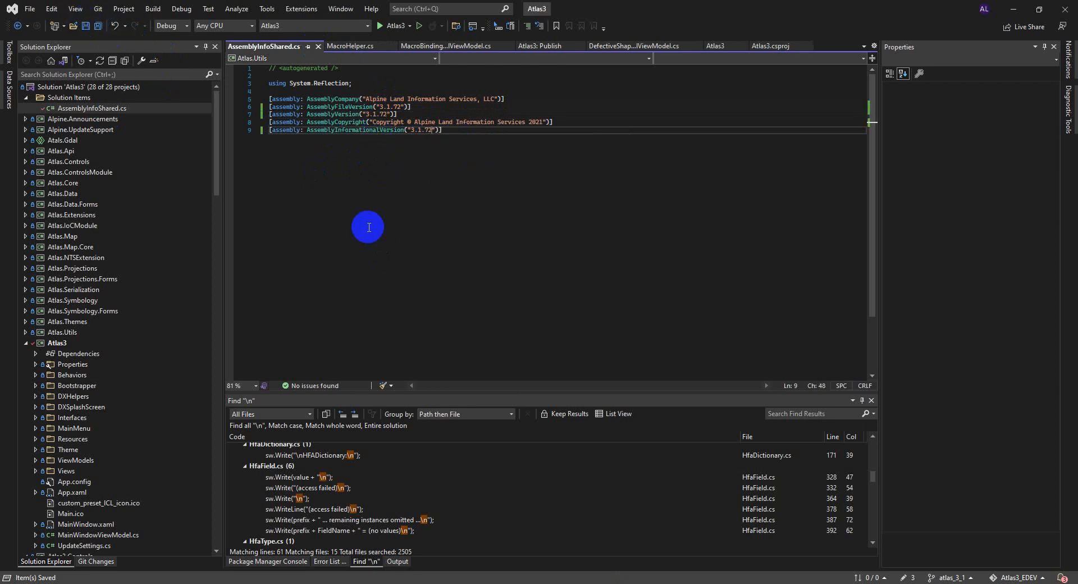
left_click(318, 46)
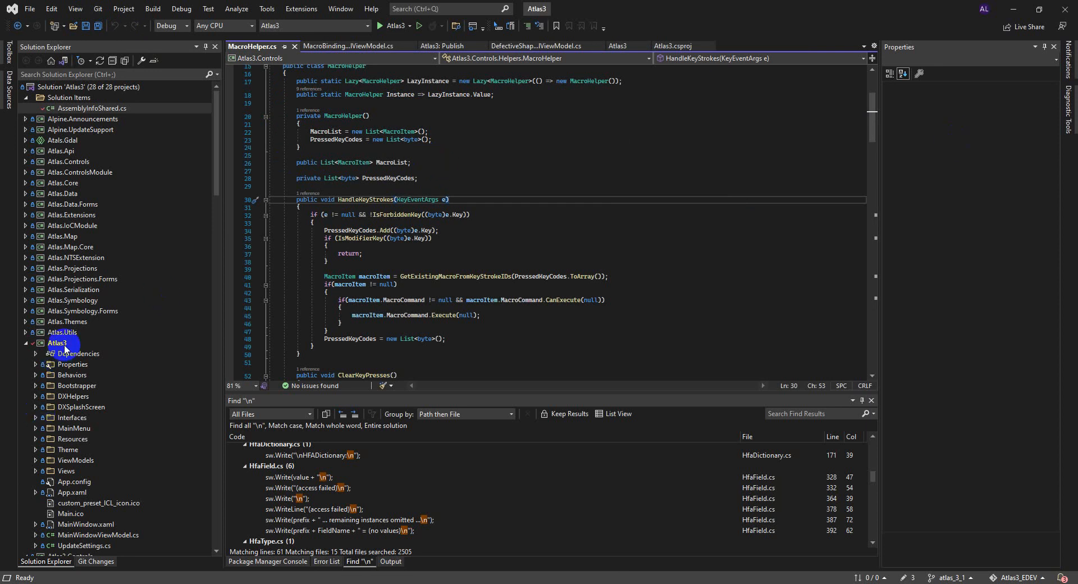
Step: Switch the Atlas3 build configuration to Release, test-run the application and close it
left_click(185, 26)
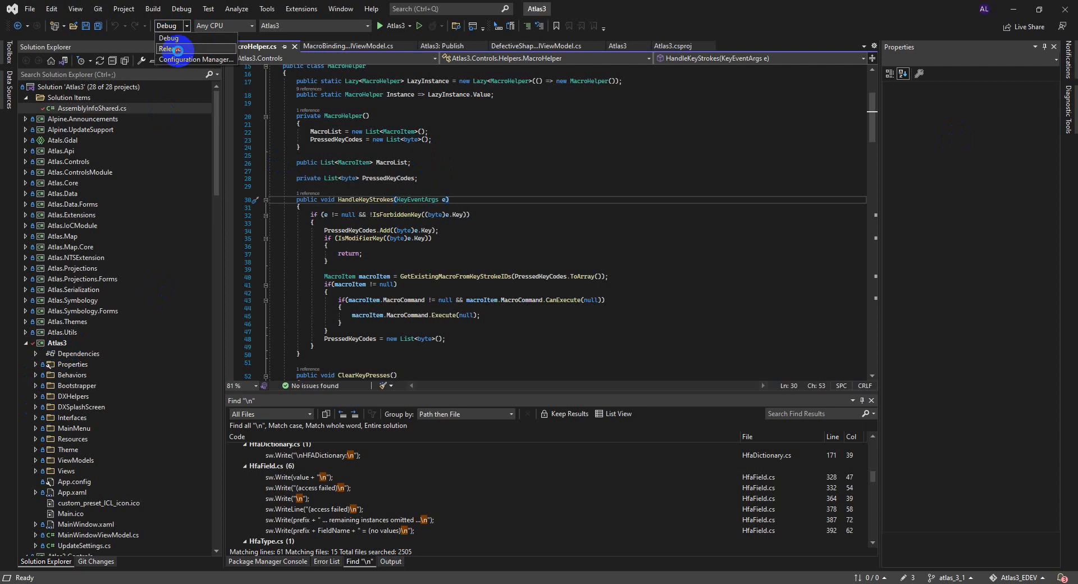
left_click(171, 47)
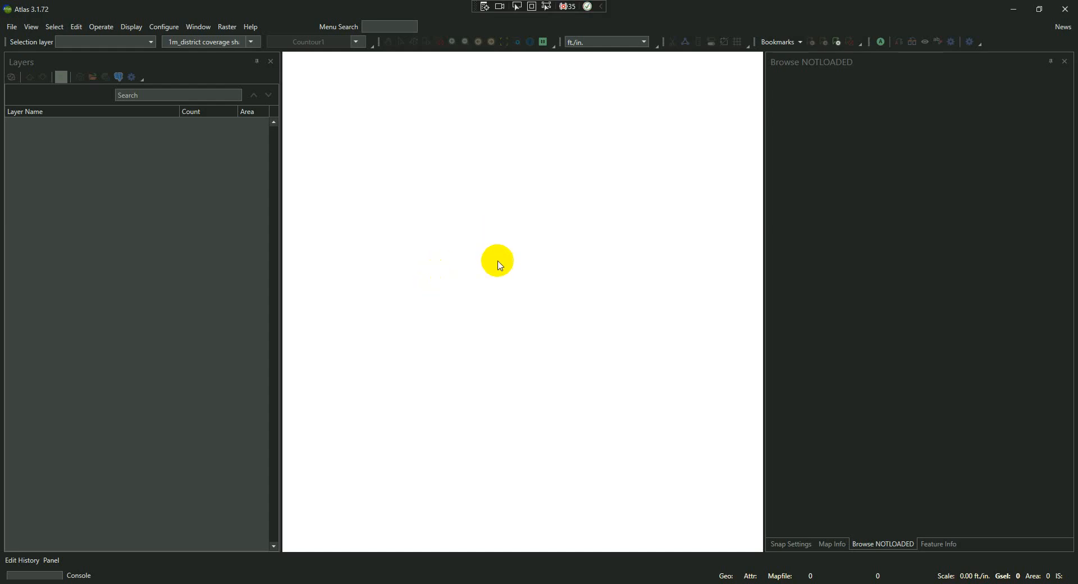
left_click(1063, 10)
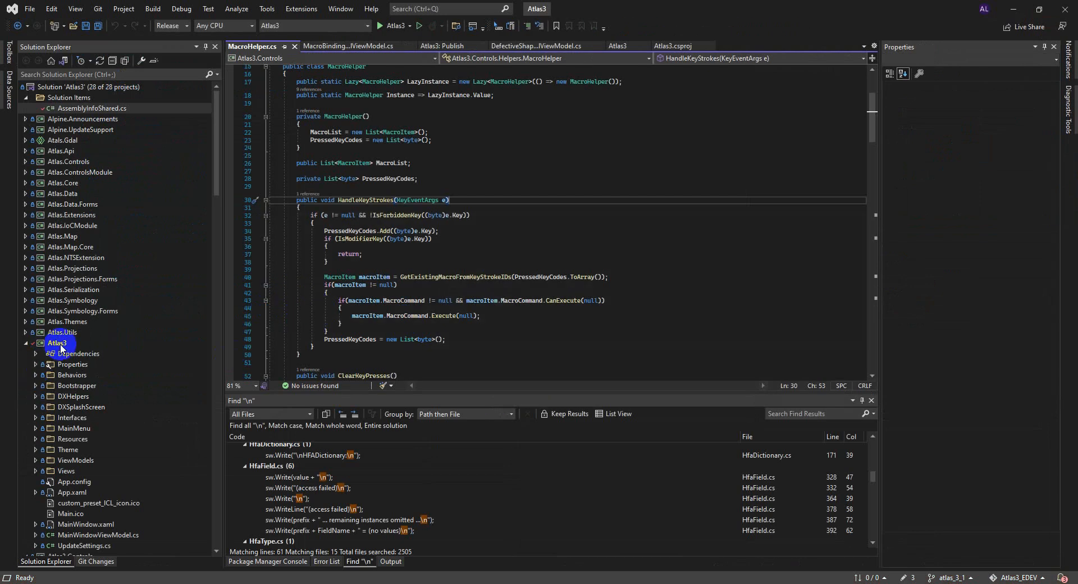
Step: Publish the Atlas3 project to D:\Atlas_Core_Release_NET5, saving the FolderProfile settings as Release, net6.0-windows, self-contained, win-x64
right_click(62, 348)
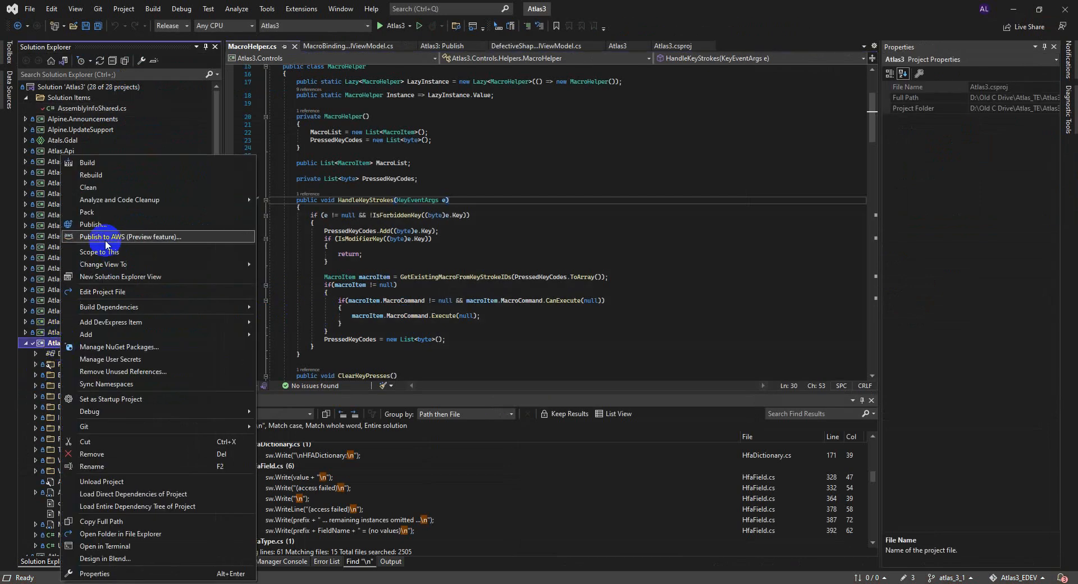
left_click(54, 348)
right_click(57, 345)
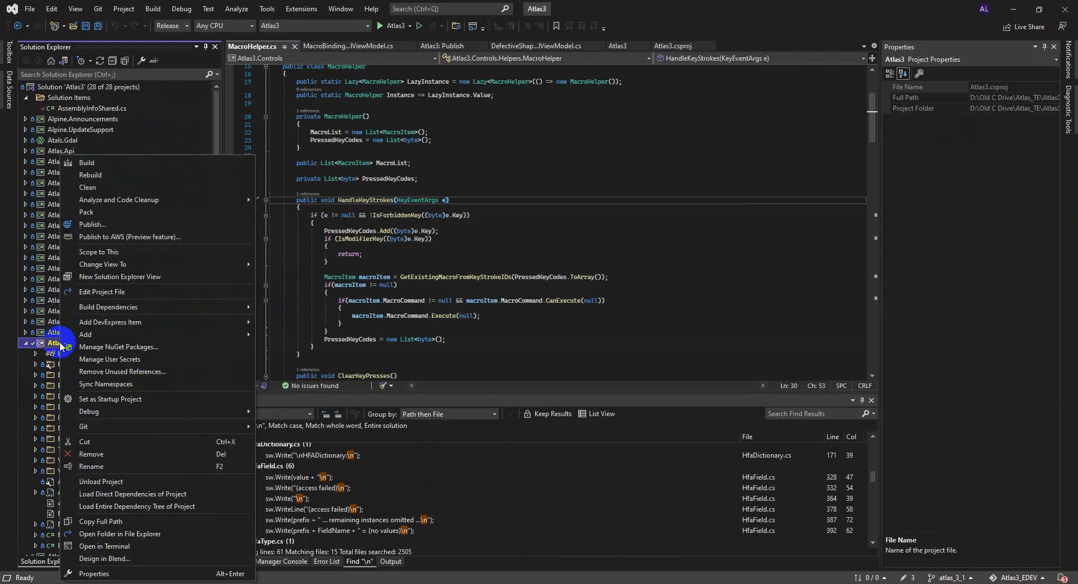
left_click(108, 225)
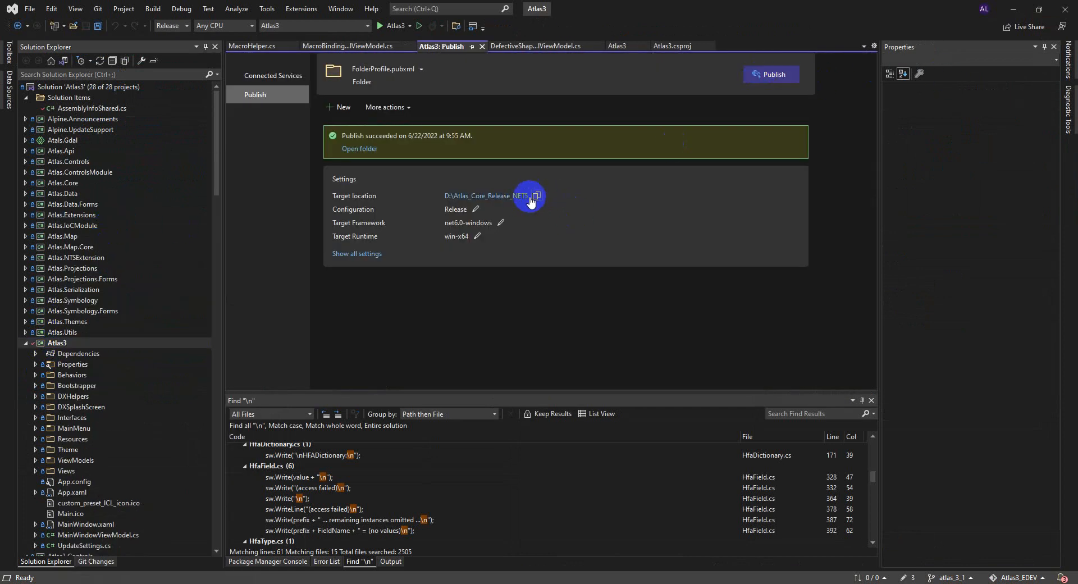
left_click(359, 253)
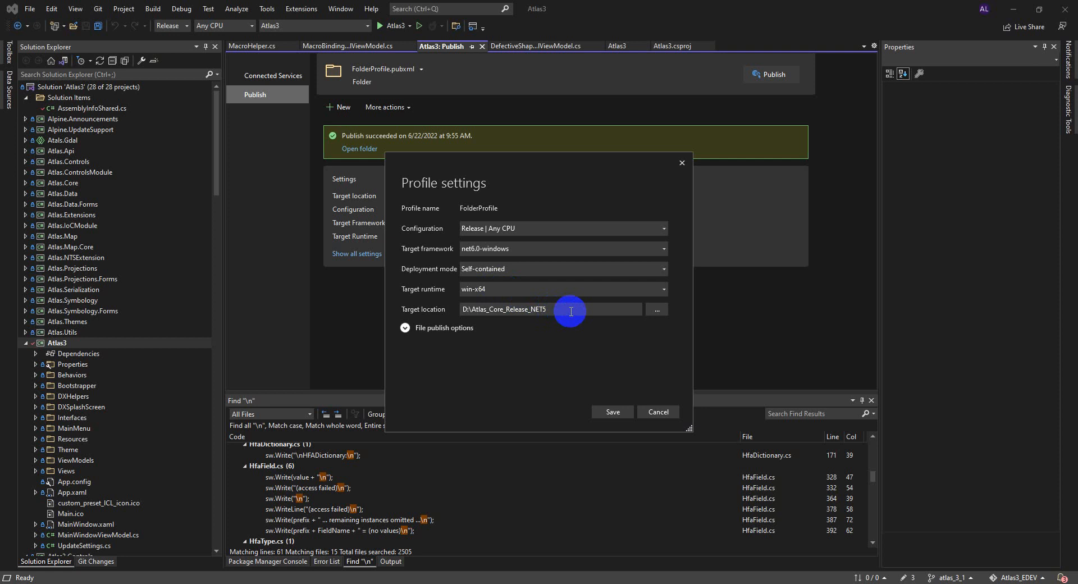
left_click(612, 412)
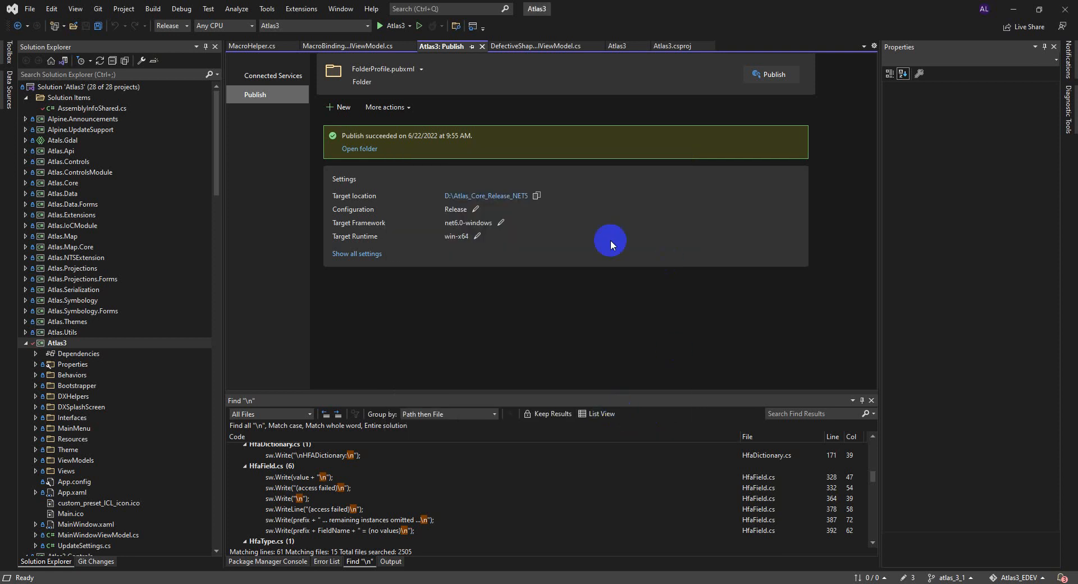
left_click(765, 74)
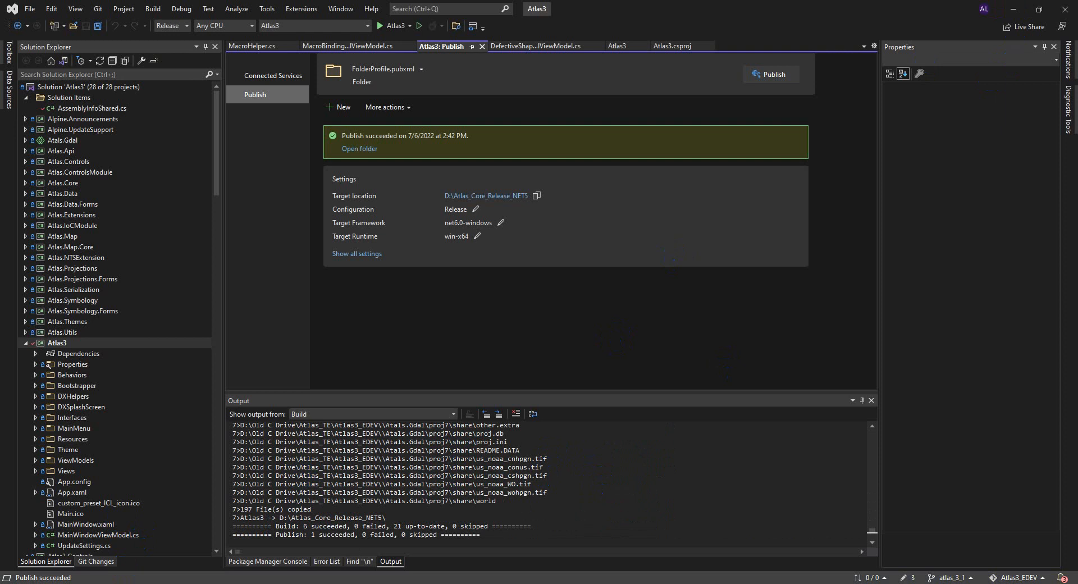
Step: Switch to the Alpine_Application_Deploy_Tool solution, display FilesToZip.txt and show the file in the solution's project tree
mouse_move(243, 583)
left_click_drag(696, 583, 477, 1)
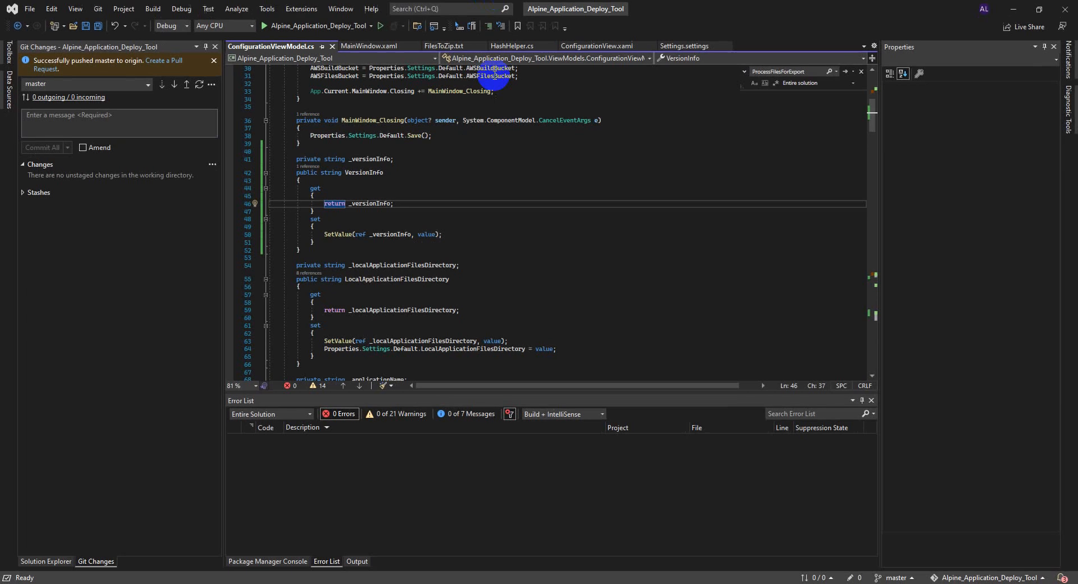
left_click(456, 46)
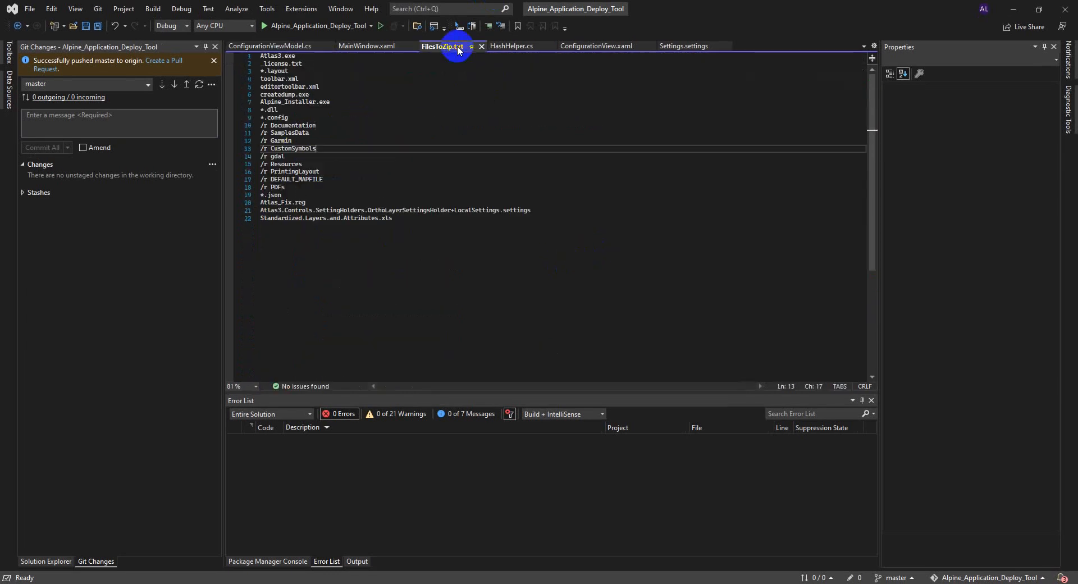
left_click(45, 562)
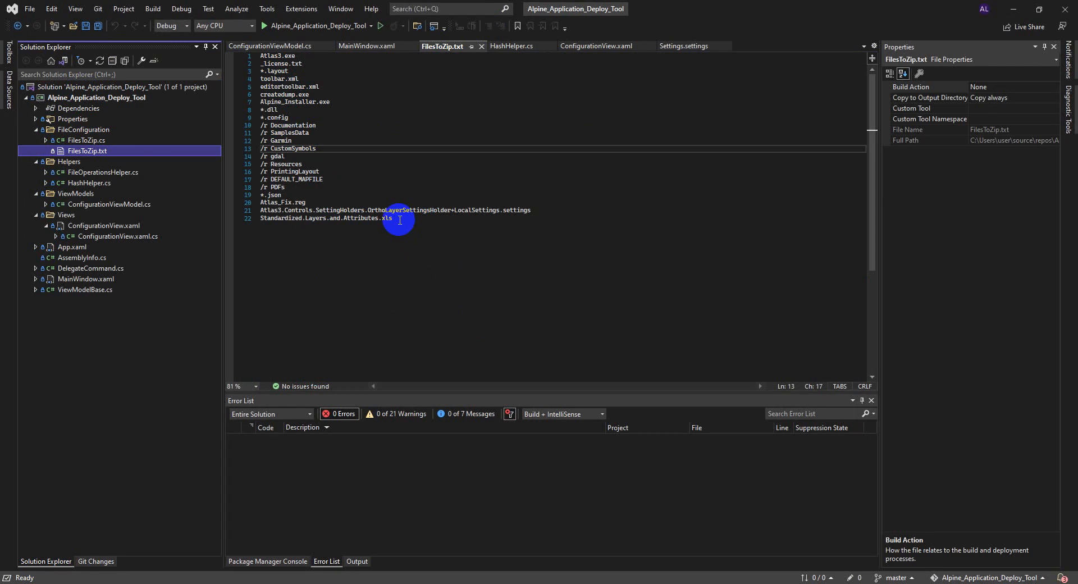
Step: Examine the entries in FilesToZip.txt: the individual file names, the wildcard extensions and the recursive /r folders
left_click(274, 56)
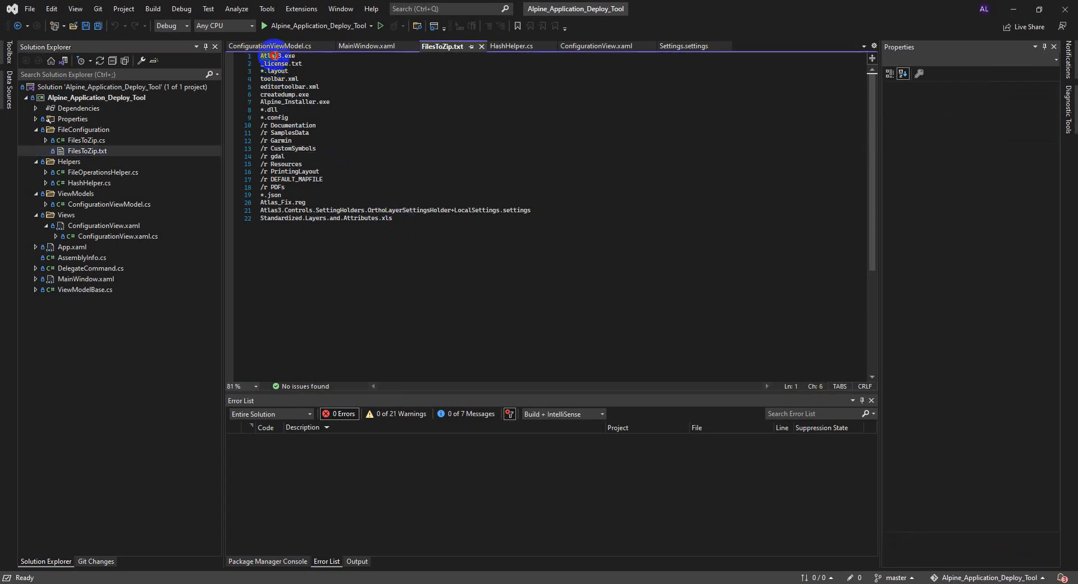
left_click_drag(303, 64, 242, 63)
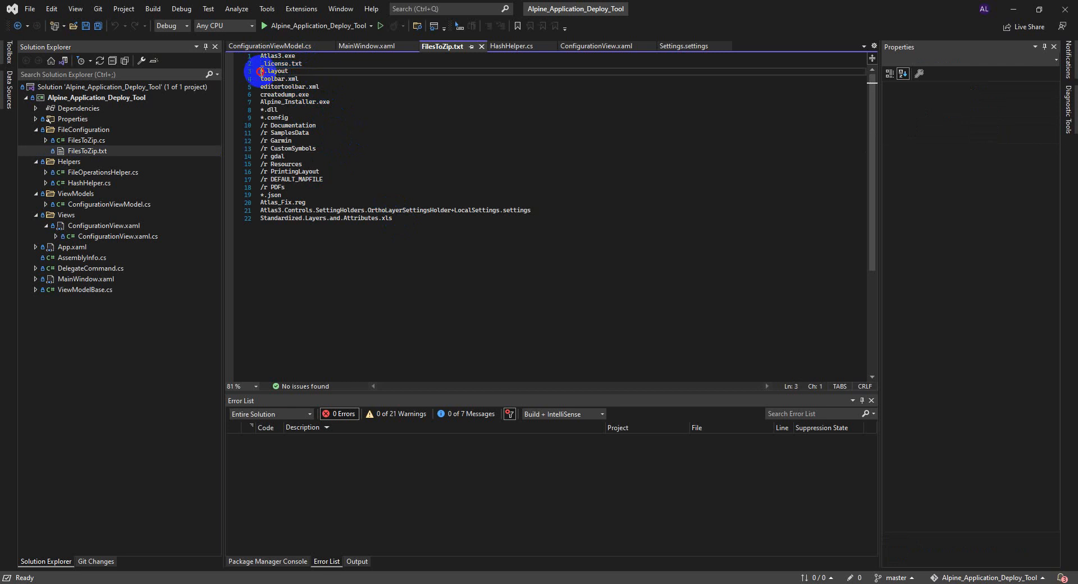
left_click(299, 71)
left_click_drag(262, 72, 297, 71)
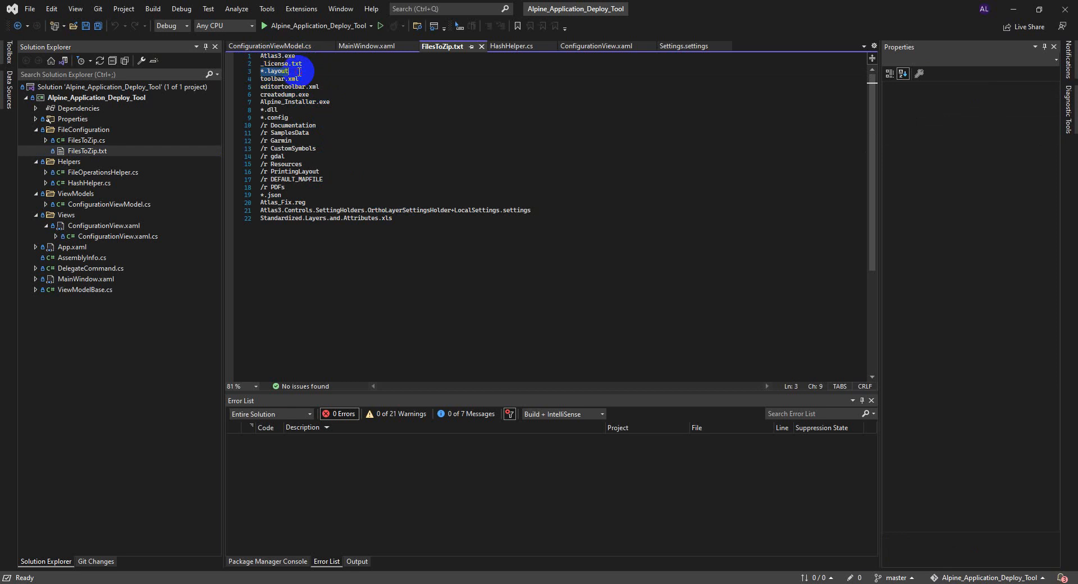
left_click(299, 71)
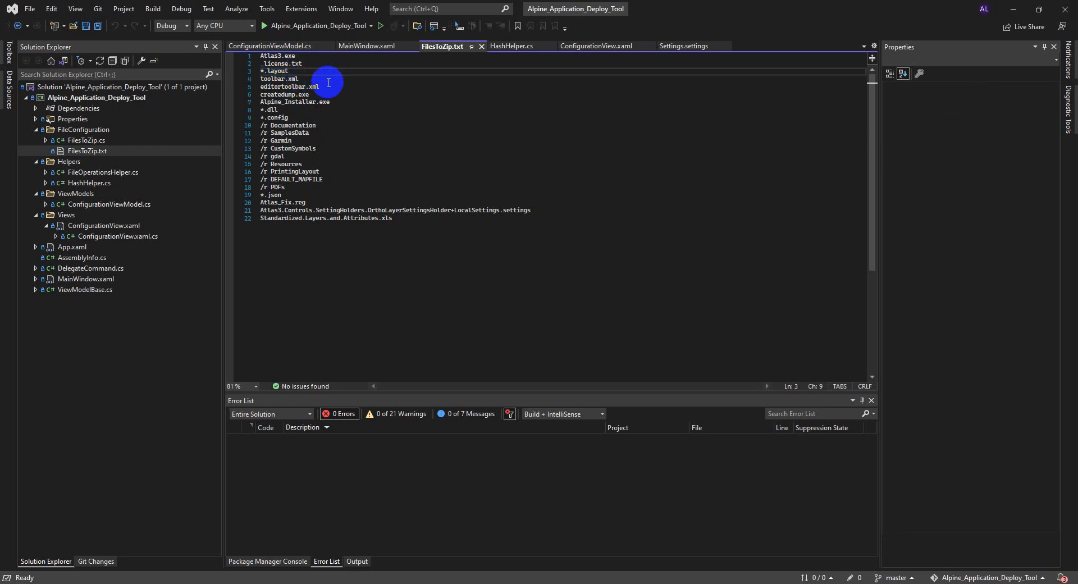
left_click_drag(262, 71, 319, 71)
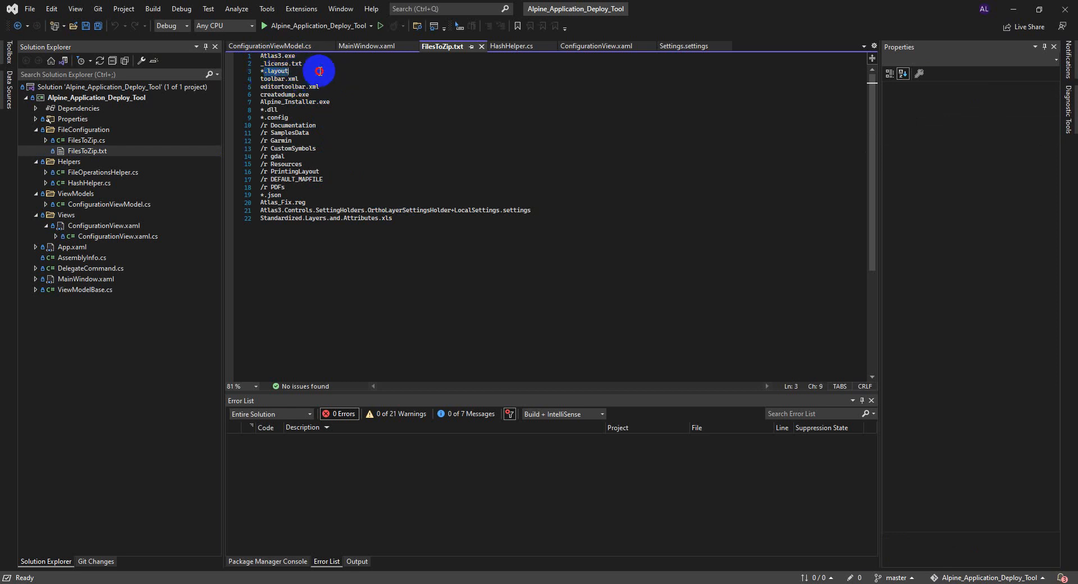
left_click(294, 73)
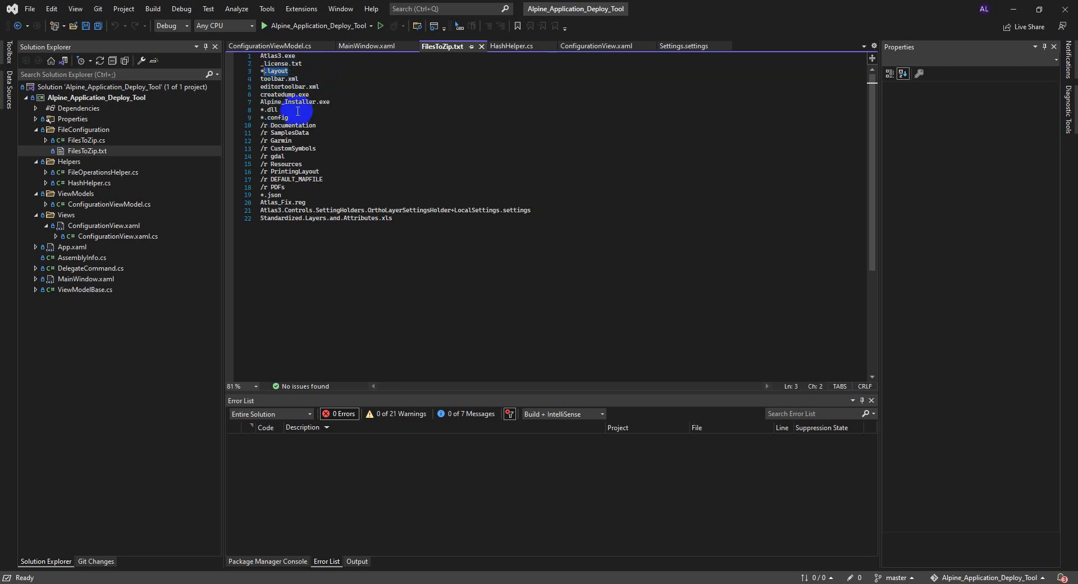
left_click(281, 109)
left_click(326, 117)
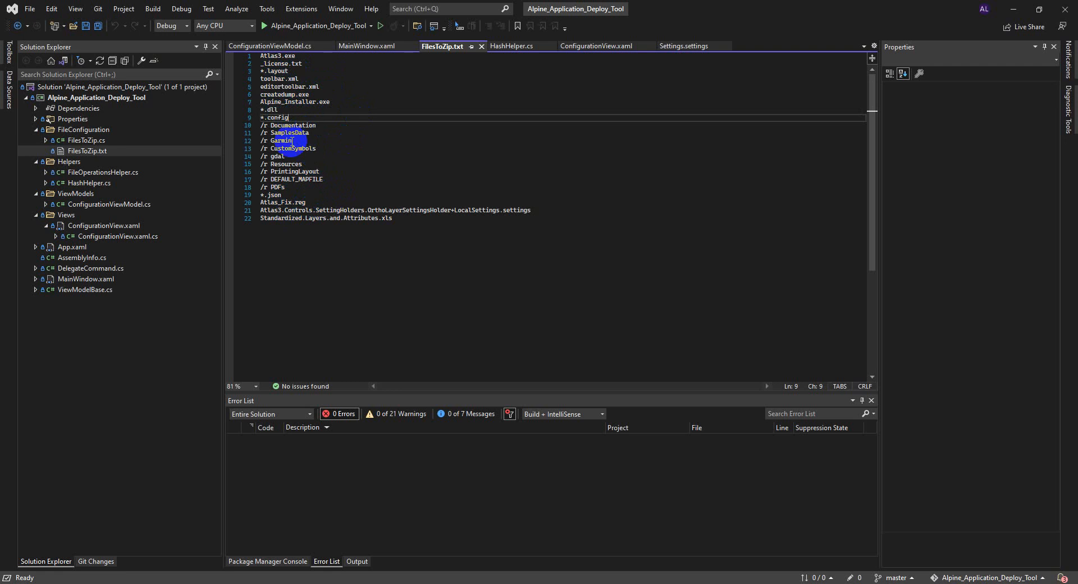
left_click(267, 183)
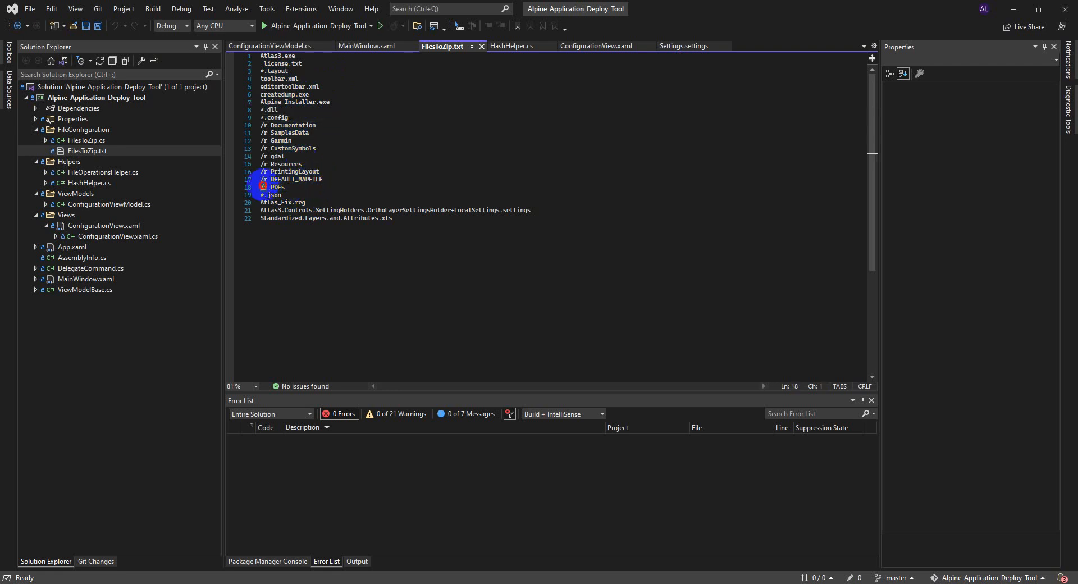
left_click(336, 184)
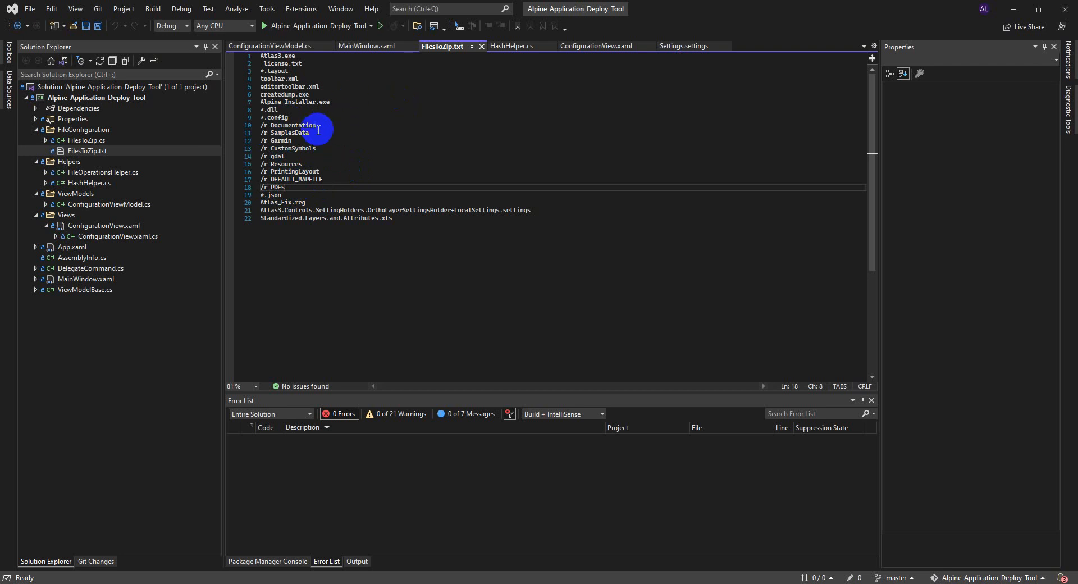
left_click(330, 171)
left_click(330, 179)
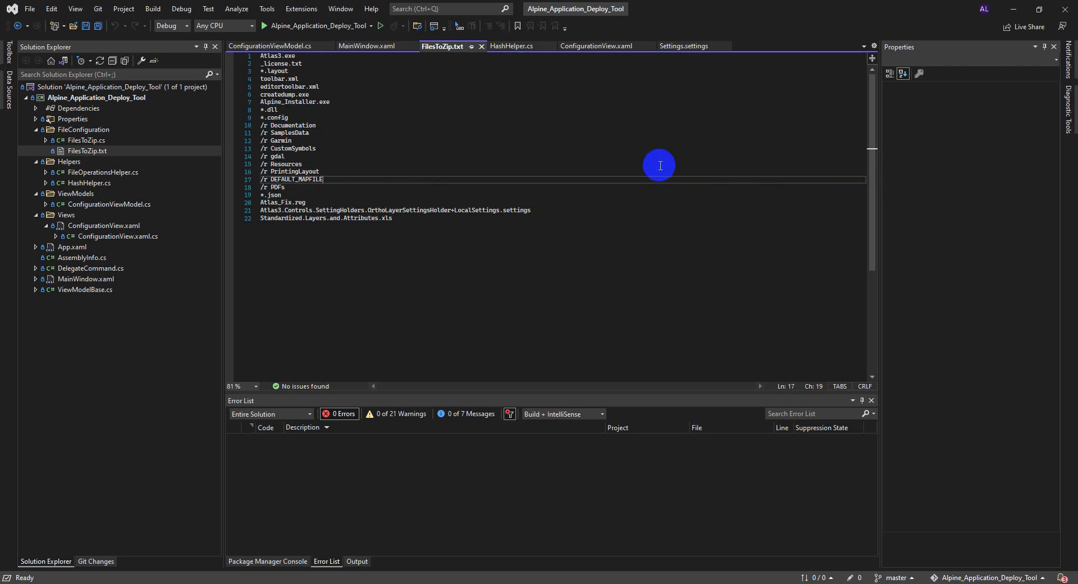
Step: Run the Alpine_Application_Deploy_Tool project and review the app files directory, application name and version number fields of its package form
left_click(316, 27)
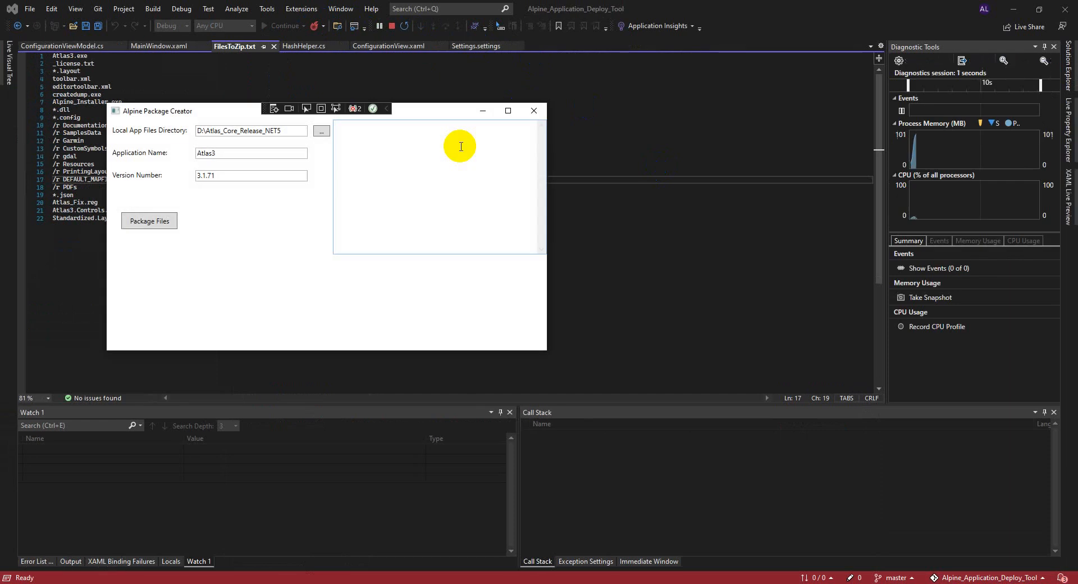
left_click_drag(214, 108, 238, 113)
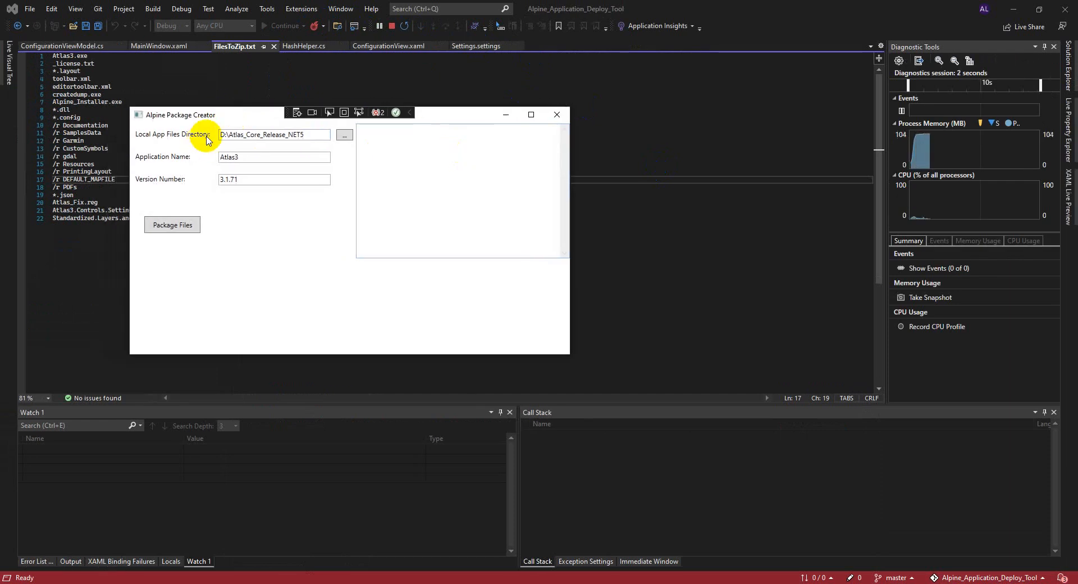
left_click_drag(311, 135, 228, 135)
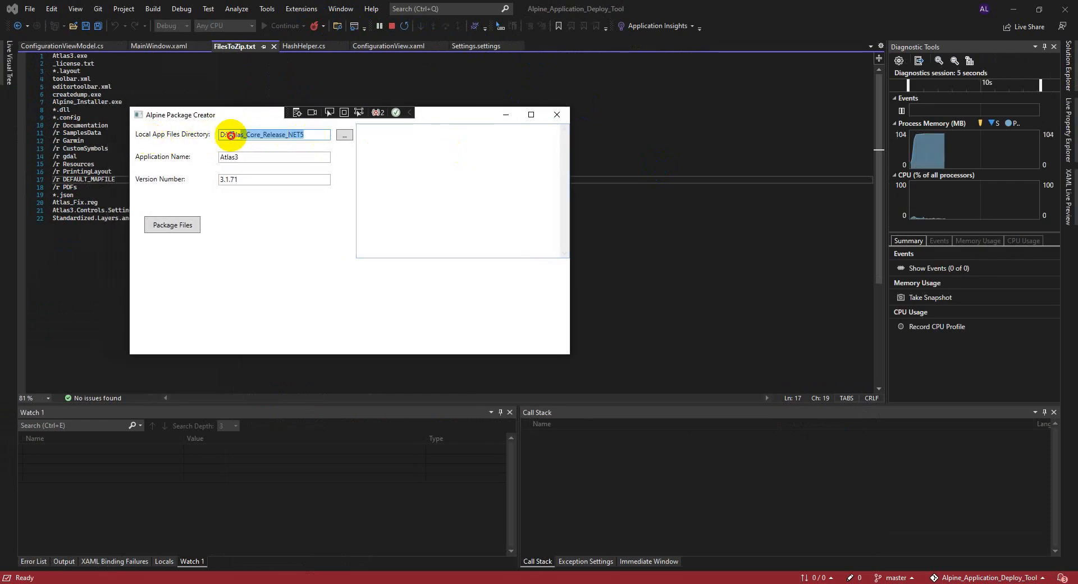
left_click(291, 133)
left_click_drag(243, 157, 171, 157)
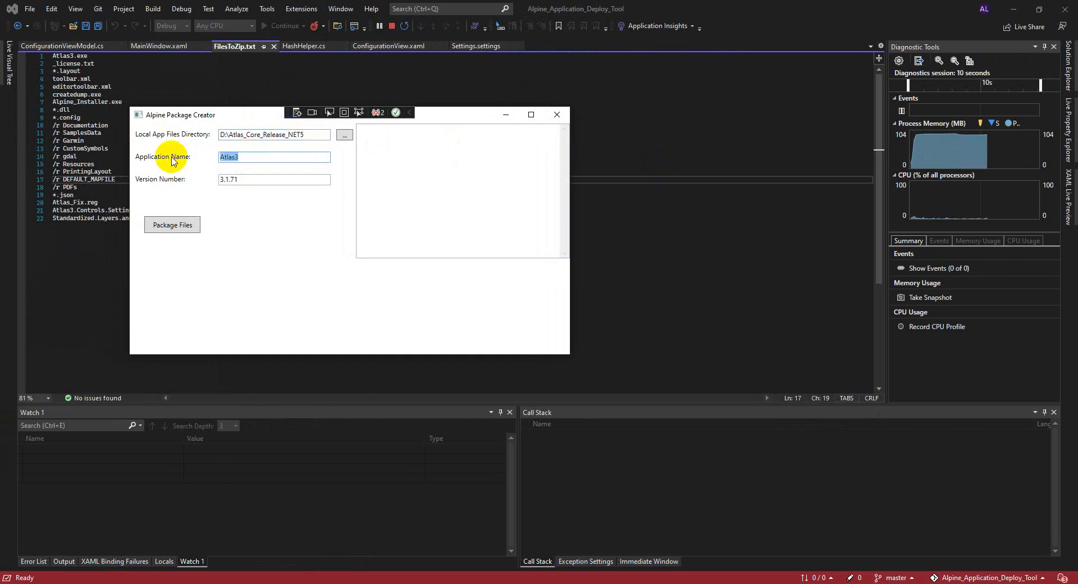
left_click_drag(254, 178, 194, 176)
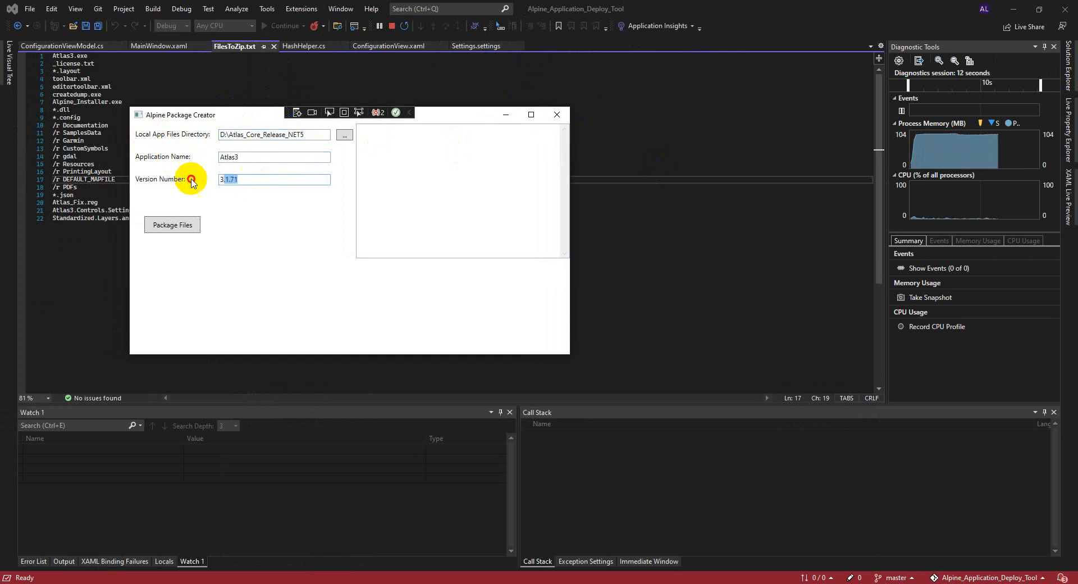
left_click(238, 179)
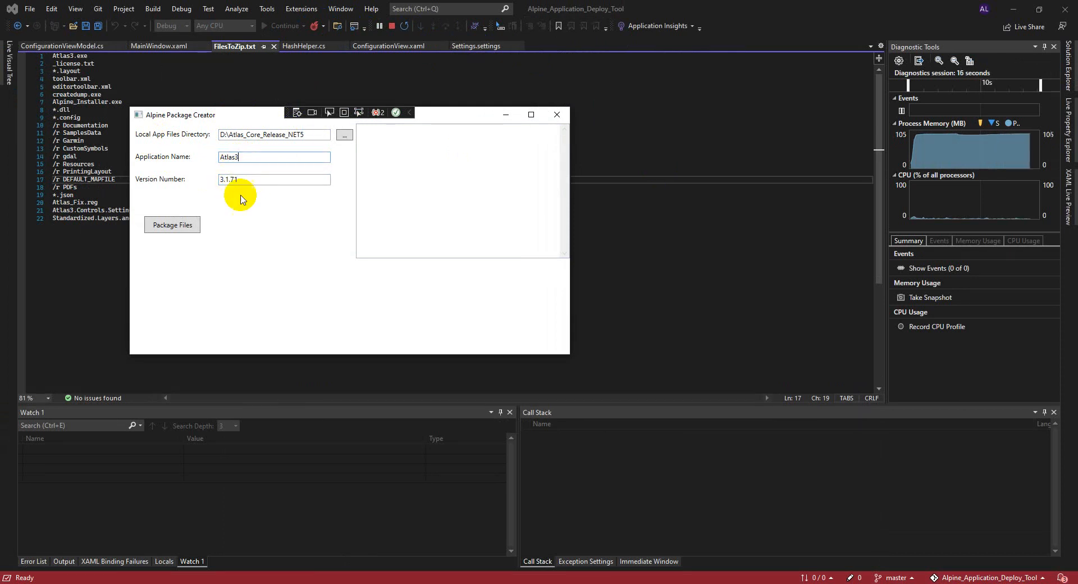
Step: Enter the heading "**Atlas3 3.1.72**" in the package's version notes and set the version number to 3.1.72
left_click_drag(243, 179, 205, 177)
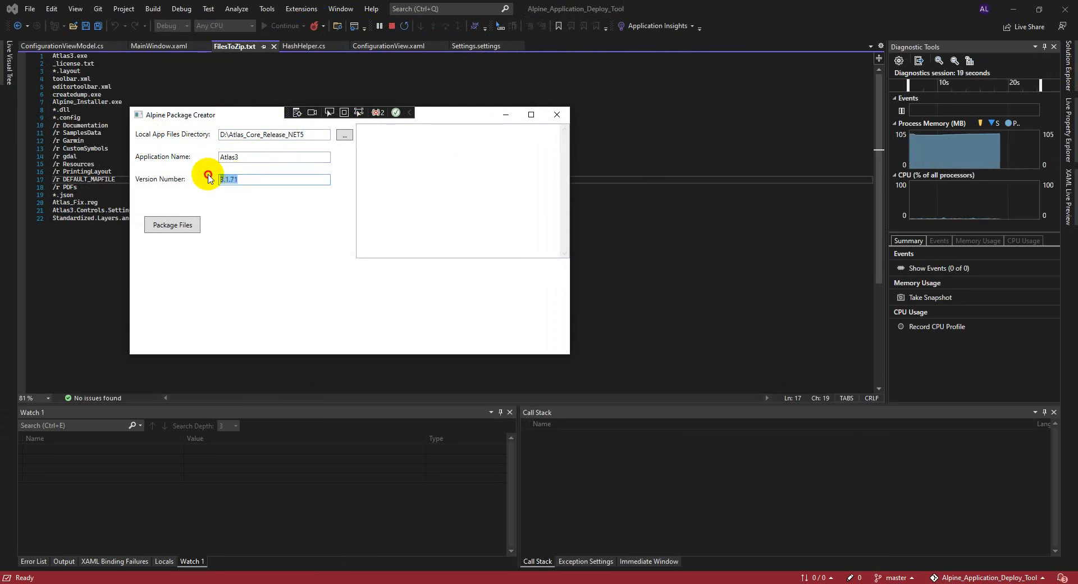
left_click(240, 181)
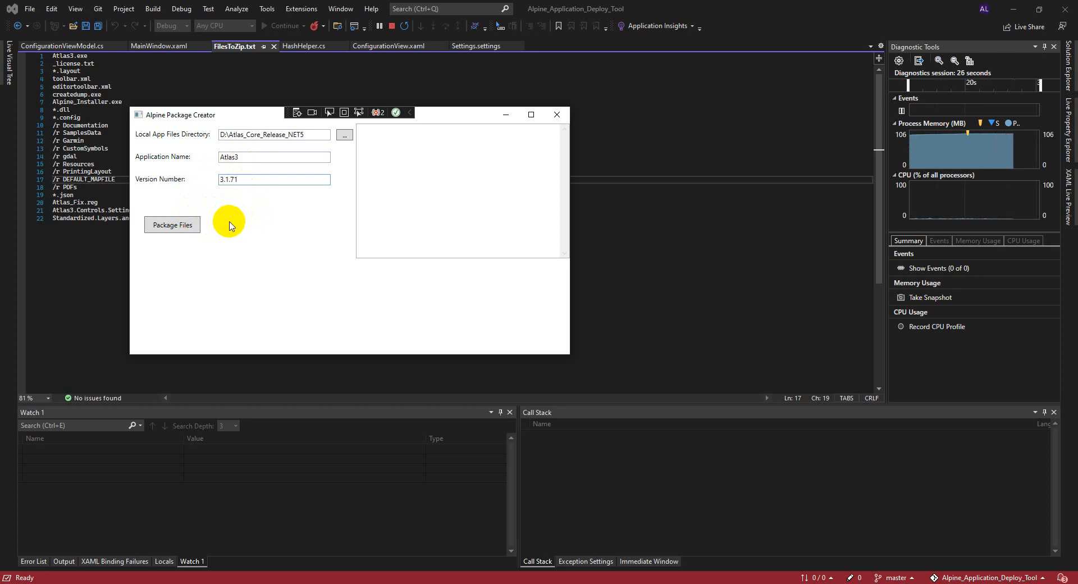
left_click(387, 154)
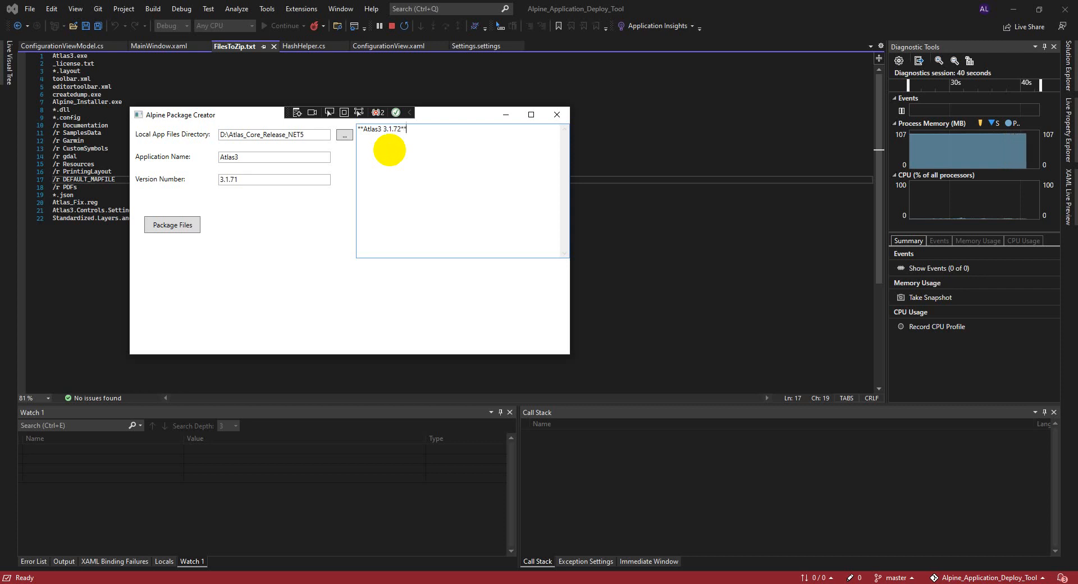
left_click(238, 179)
key("BackSpace")
type("2")
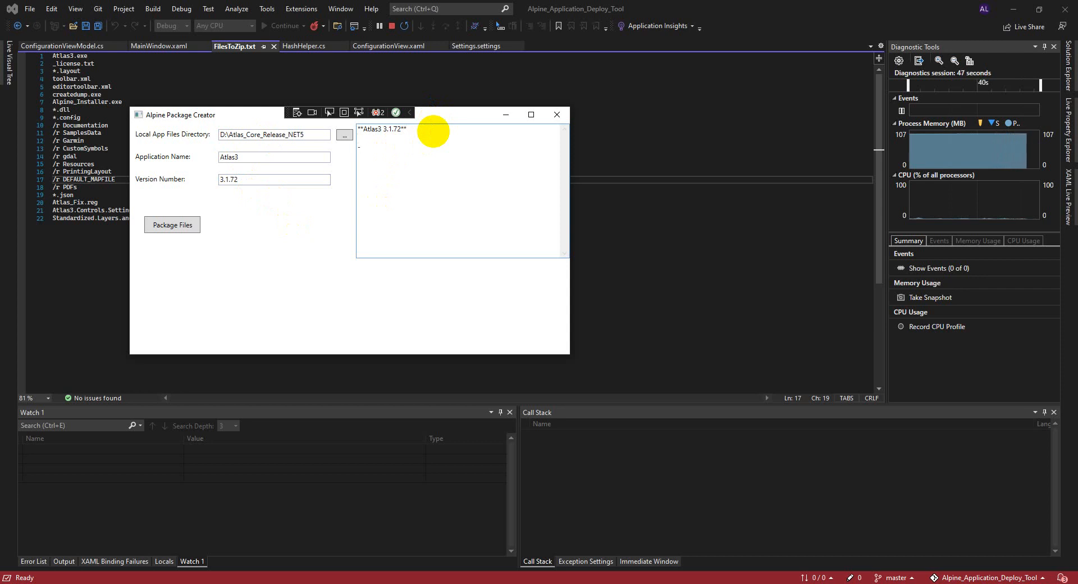
Step: Add the line "-Test version" below the heading in the version notes and package the files
type("sion")
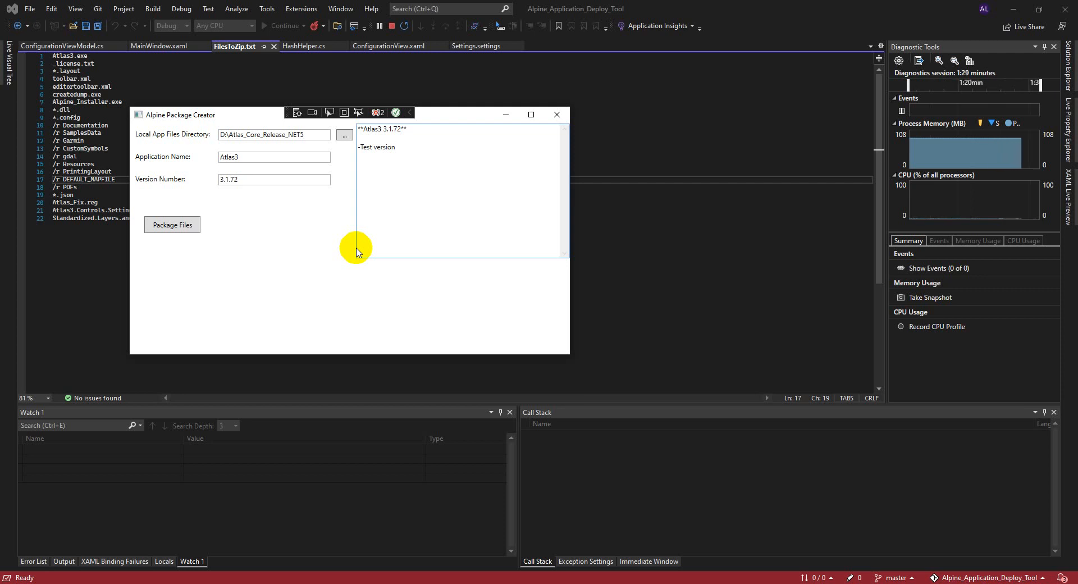
left_click(174, 225)
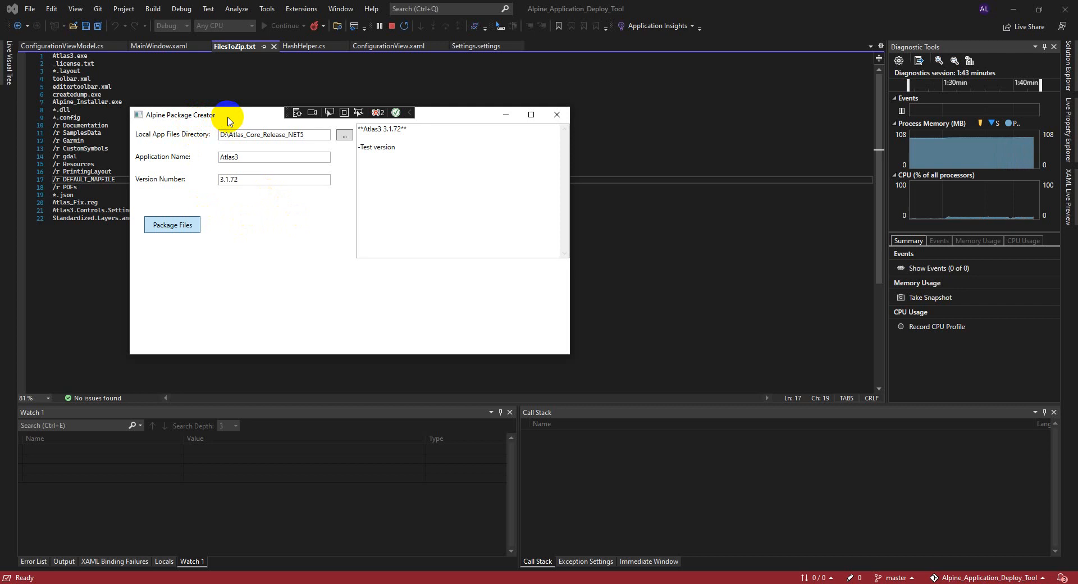
left_click_drag(230, 121, 258, 120)
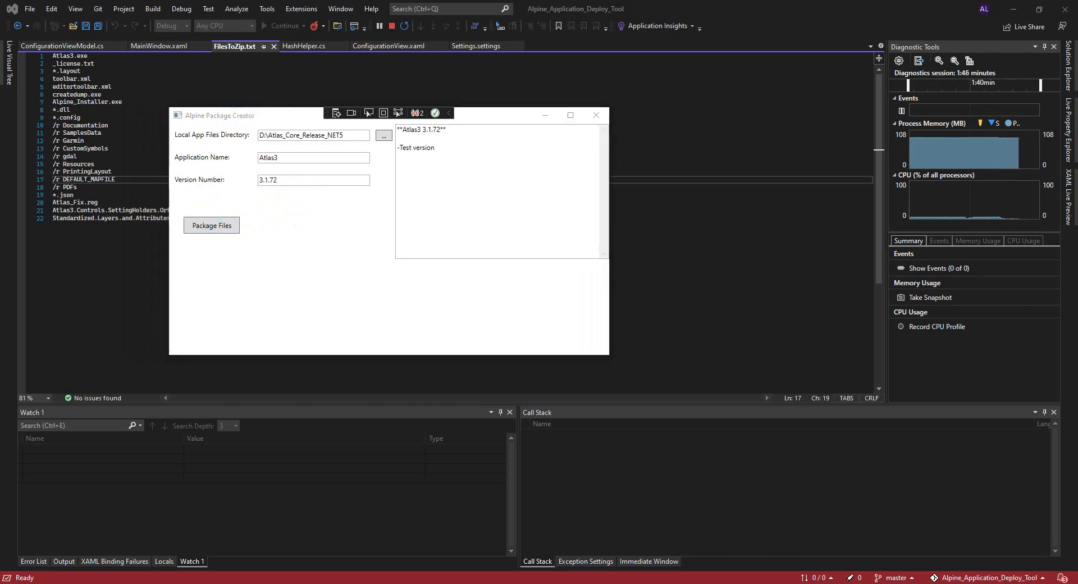
Step: Go to the AlpineDeployTool folder under %appdata% in File Explorer and select the Atlas3 (3.1.72) zip archive
mouse_move(217, 571)
left_click(79, 561)
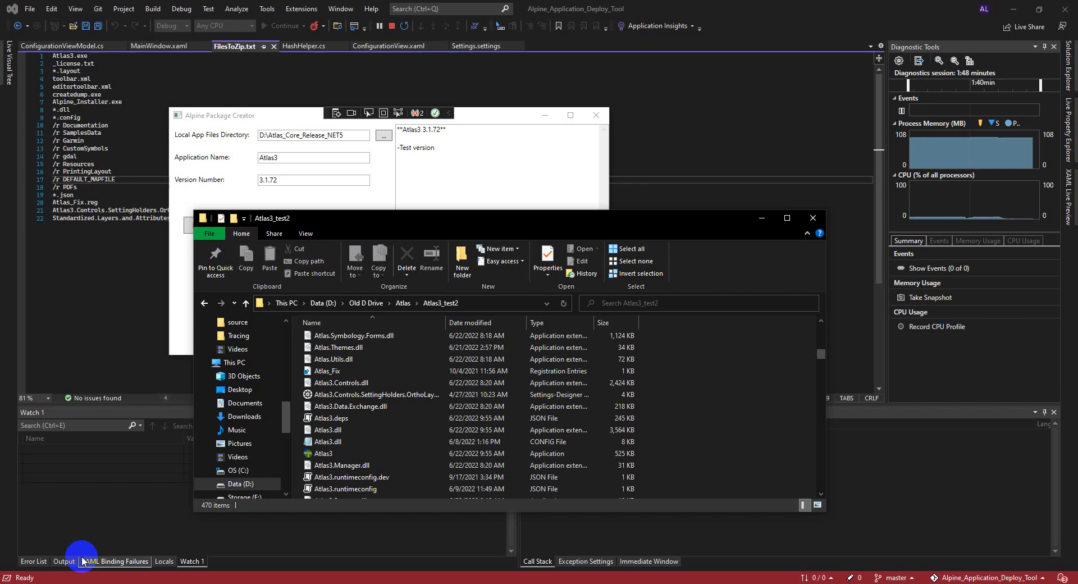
mouse_move(183, 581)
left_click(283, 536)
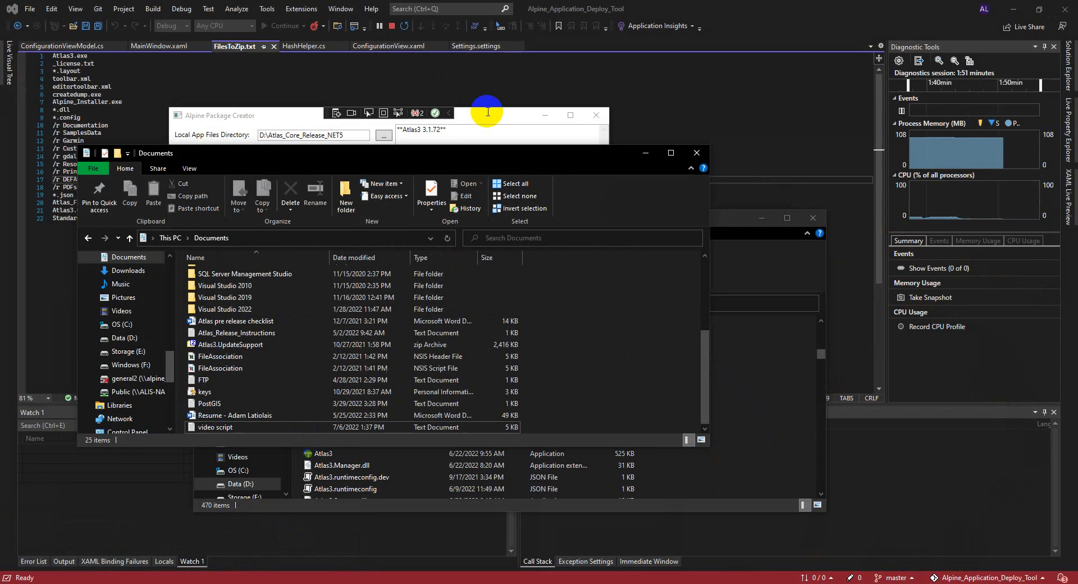
left_click(281, 238)
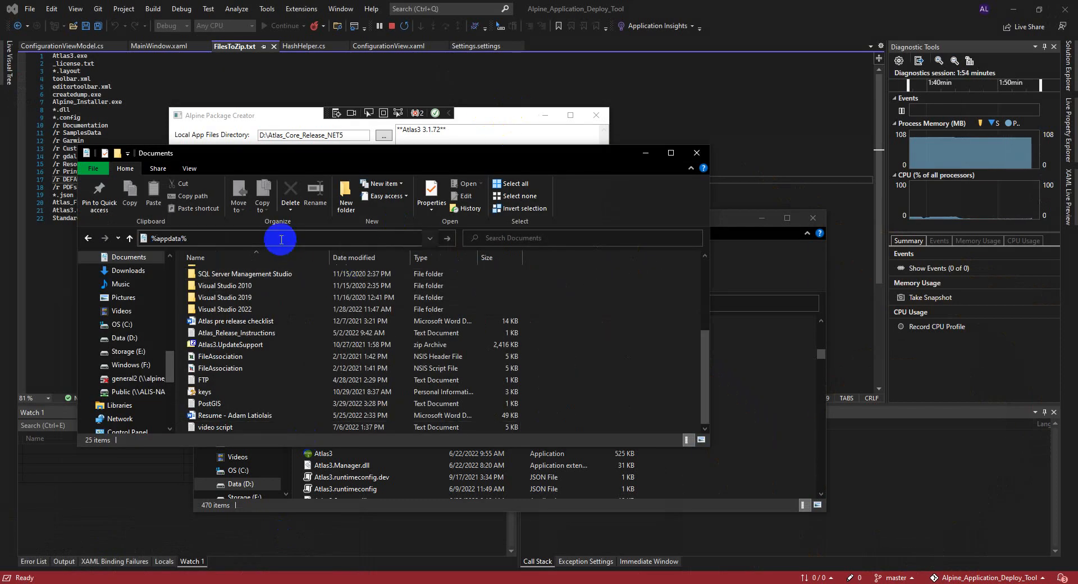
key("Return")
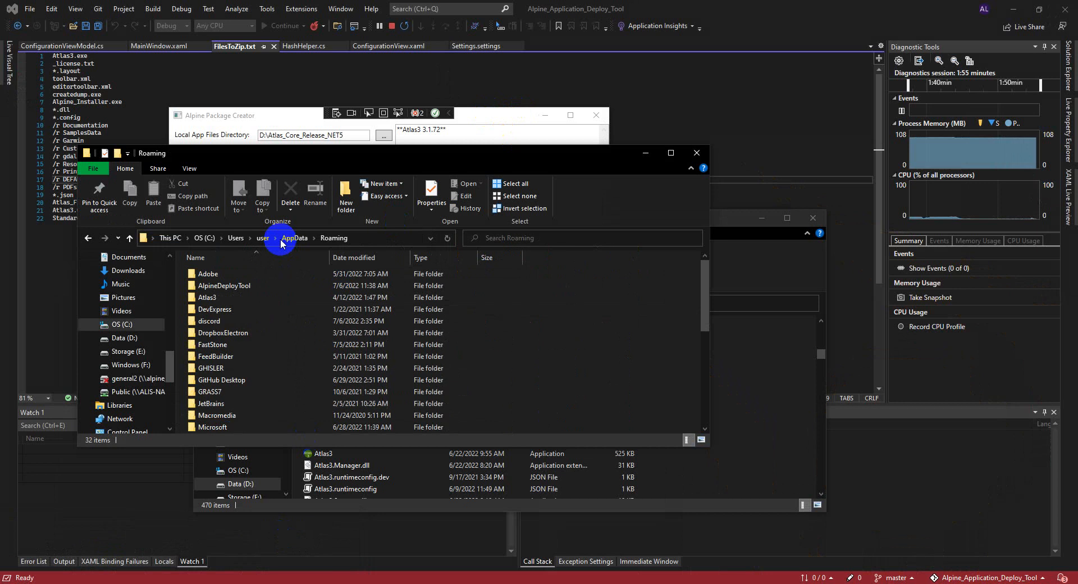
double_click(236, 286)
left_click(239, 309)
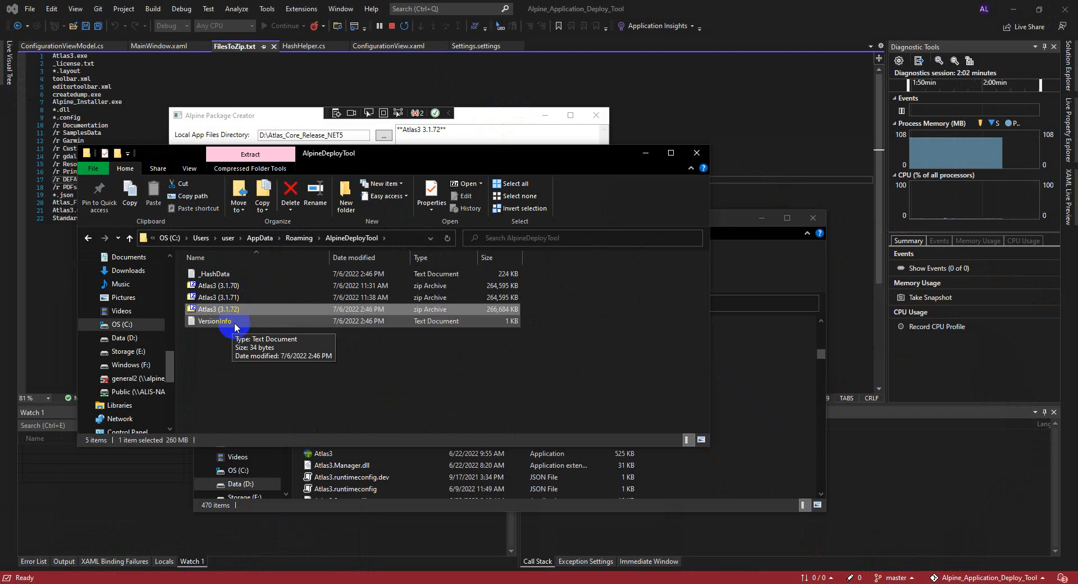
Step: View the contents of the VersionInfo and _HashData text files in the AlpineDeployTool folder, closing each file after viewing
double_click(234, 323)
left_click_drag(330, 94, 399, 122)
left_click(729, 121)
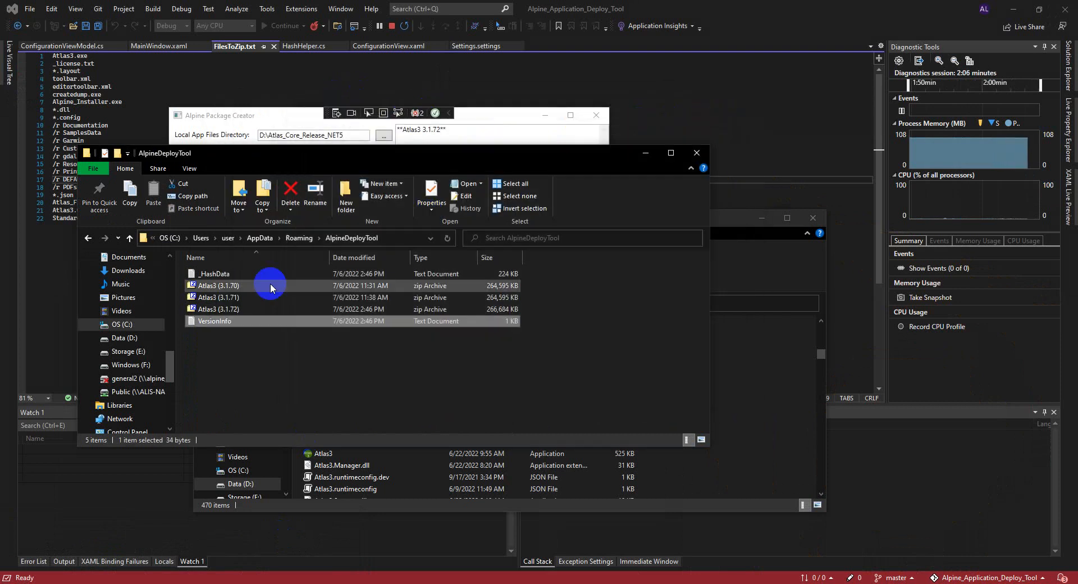
left_click(219, 274)
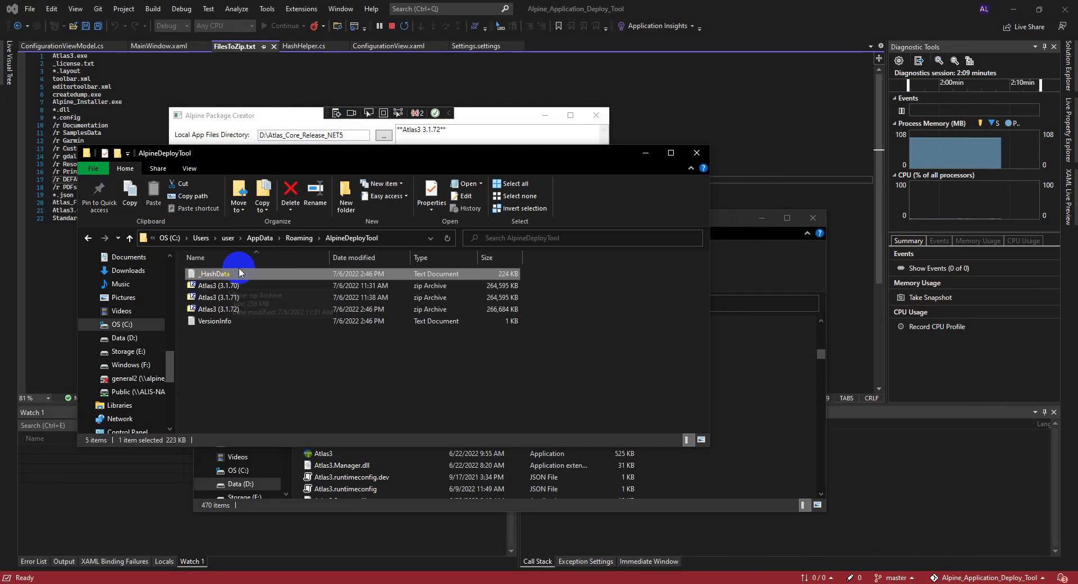
double_click(234, 273)
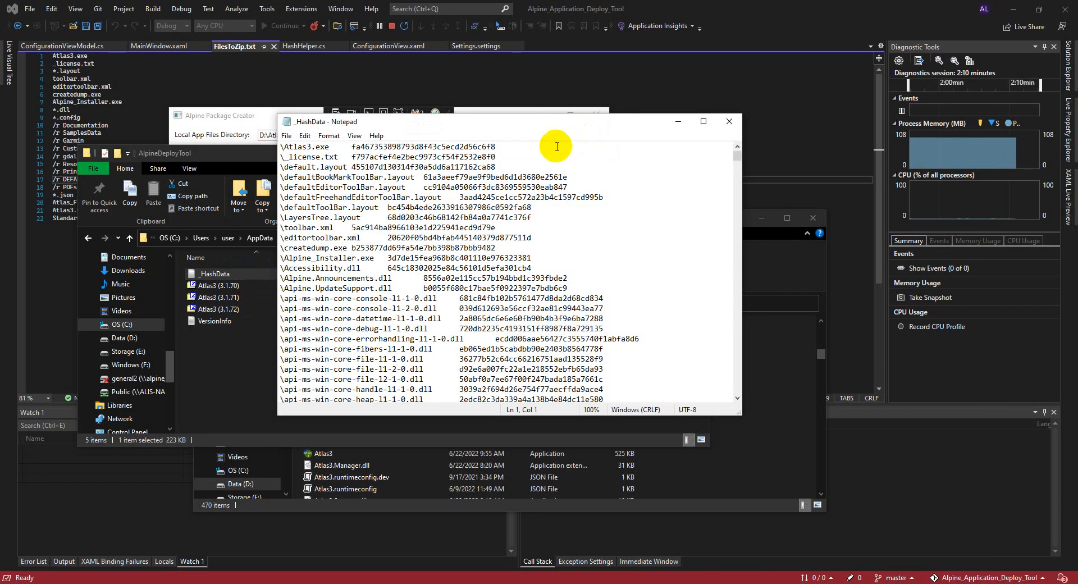
left_click(729, 121)
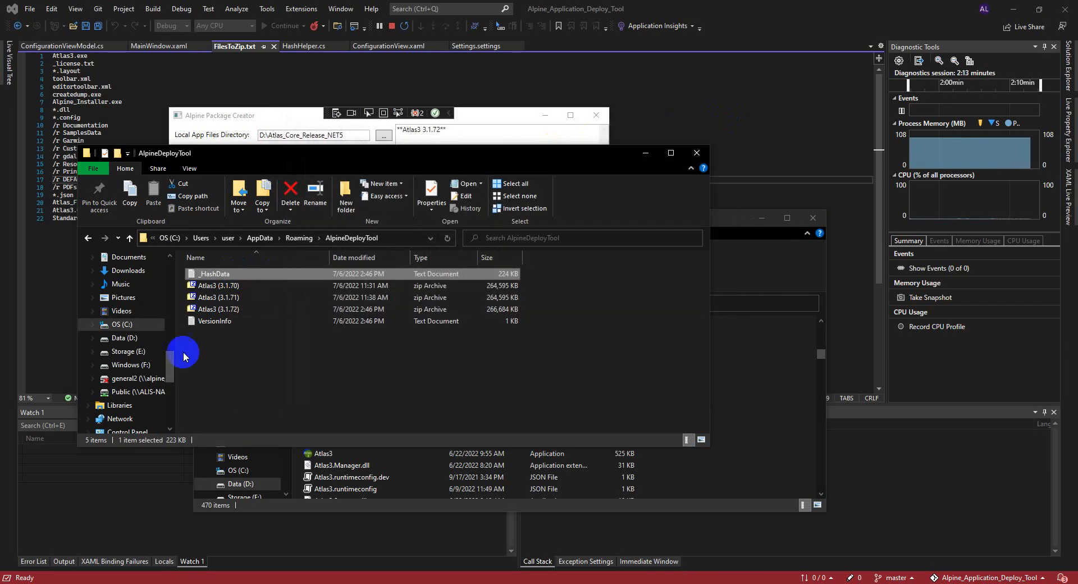
left_click(452, 158)
left_click_drag(452, 158, 742, 141)
Step: Switch to the Amazon S3 console in Chrome and look through Atlas3/AppFiles in the alpine-lis-app-files bucket
left_click(56, 583)
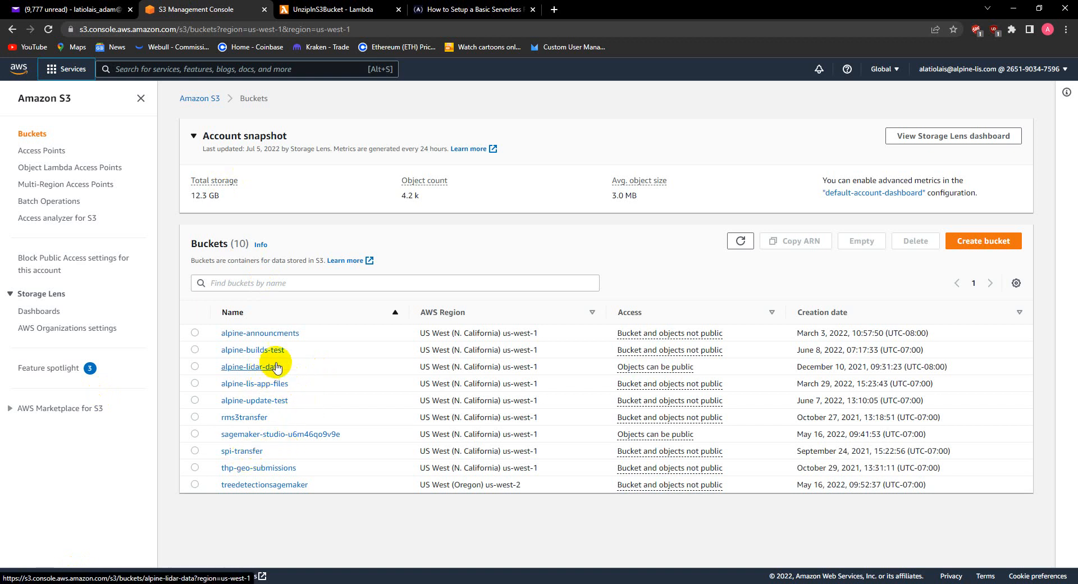
left_click(258, 383)
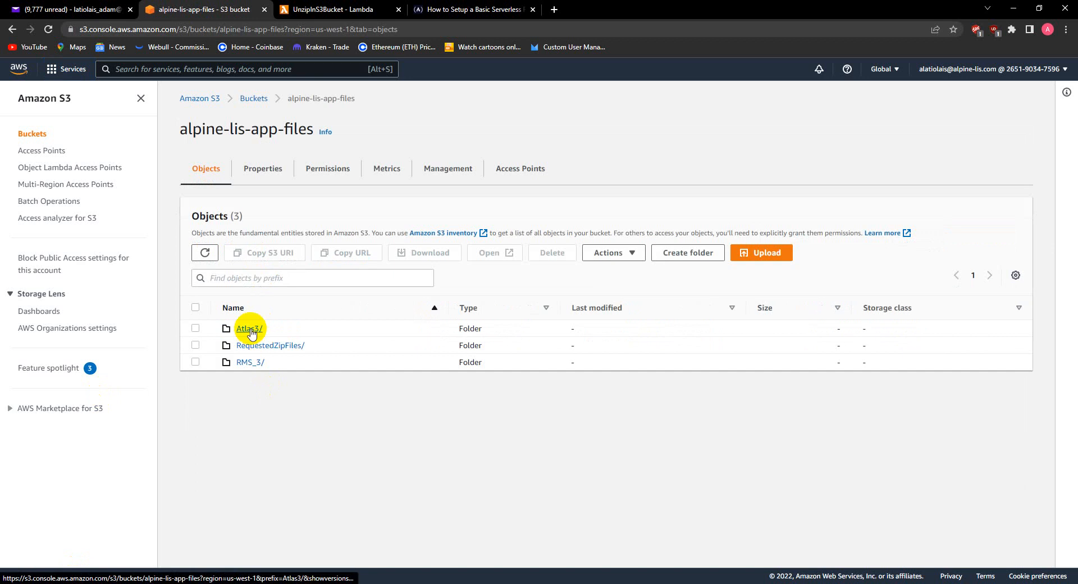
left_click(249, 329)
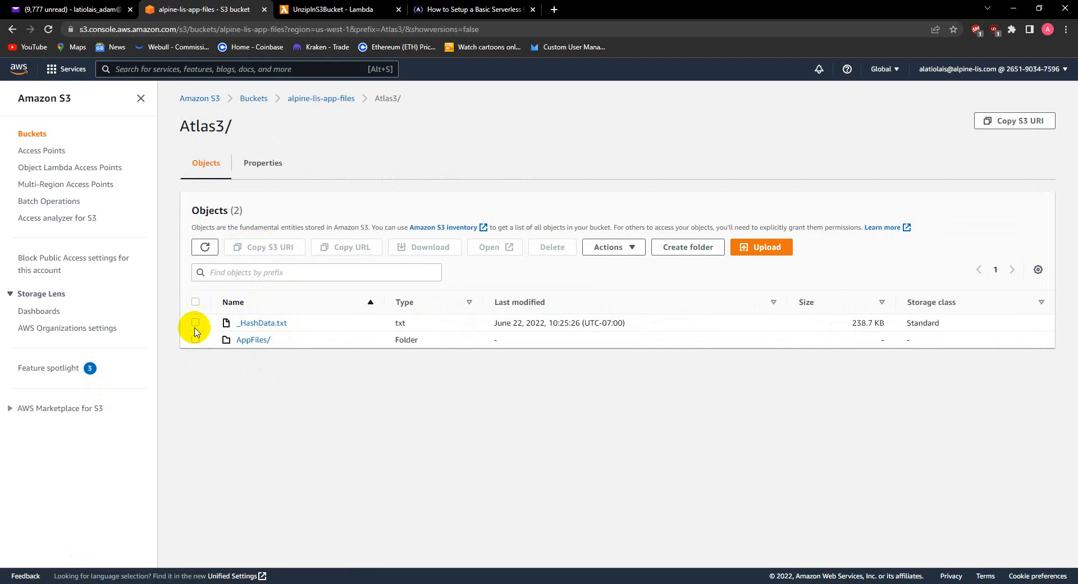
left_click(253, 341)
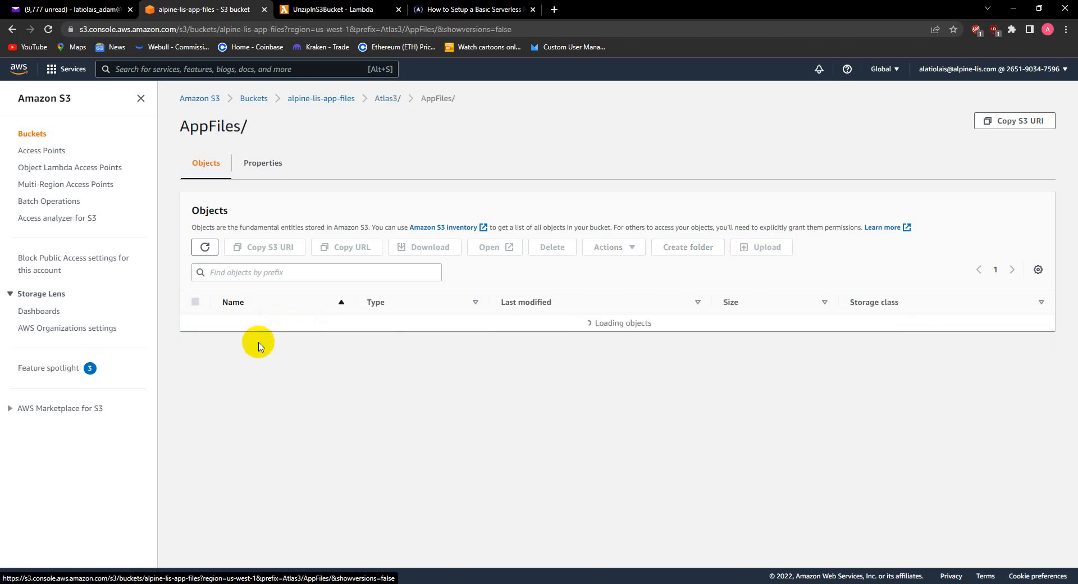
scroll(309, 359, "down", 10)
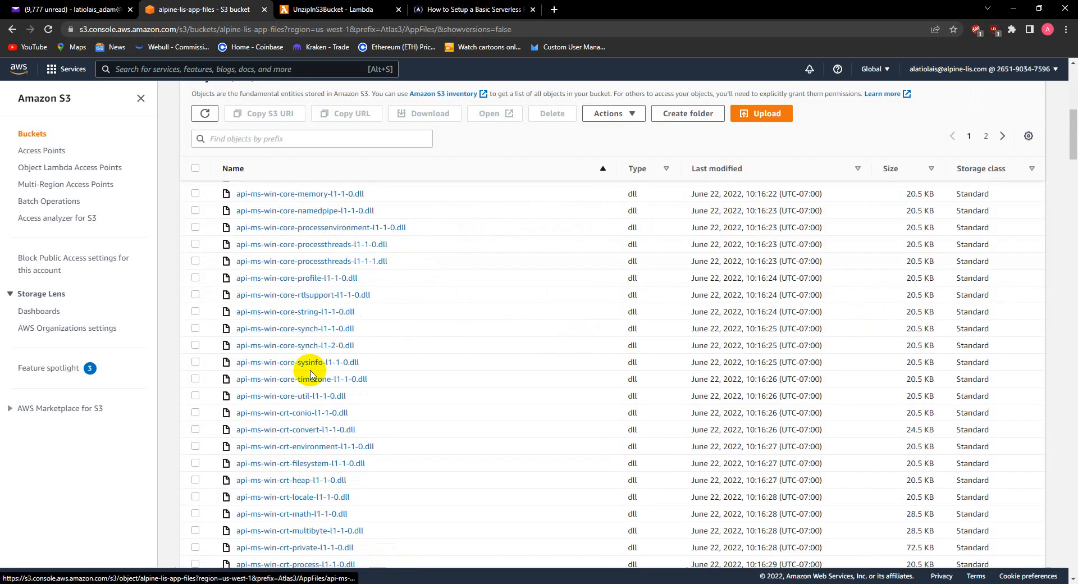
scroll(308, 365, "up", 9)
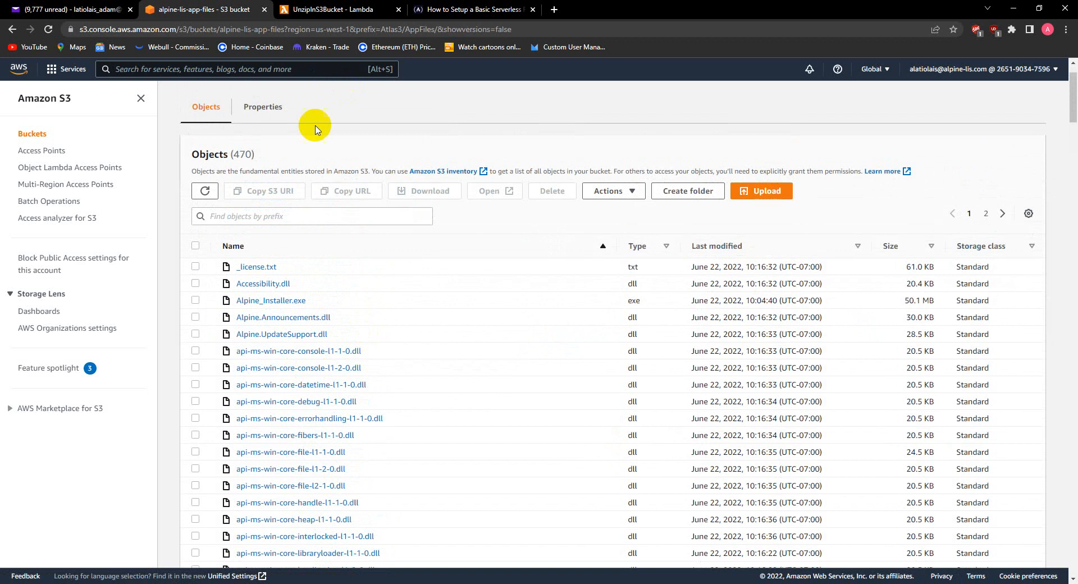
scroll(348, 132, "up", 1)
Step: Return to the bucket list and view the contents of the Builds/3.1.71 folder in the spi-transfer bucket
left_click(381, 100)
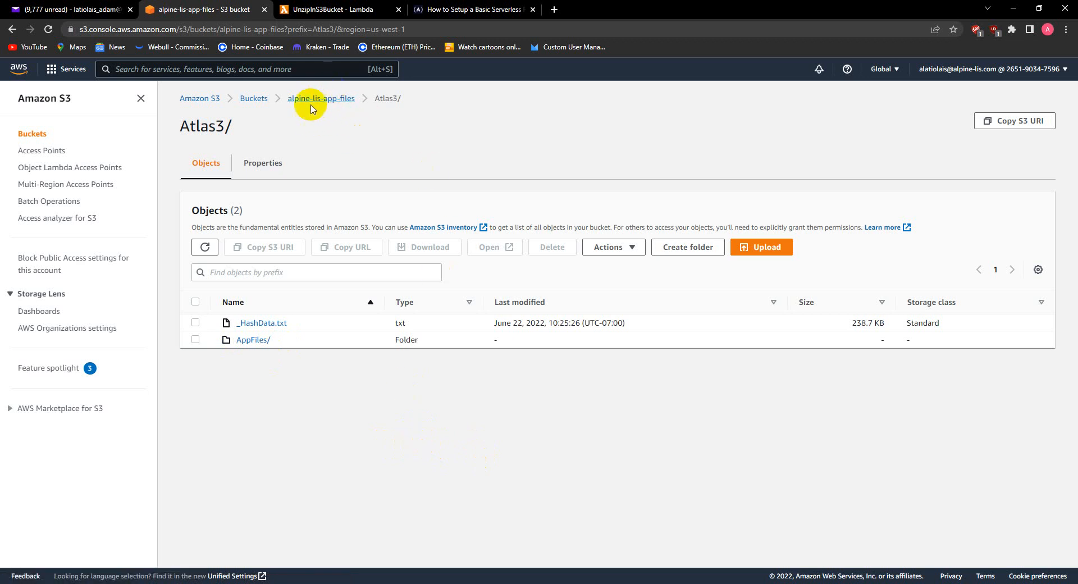
left_click(255, 98)
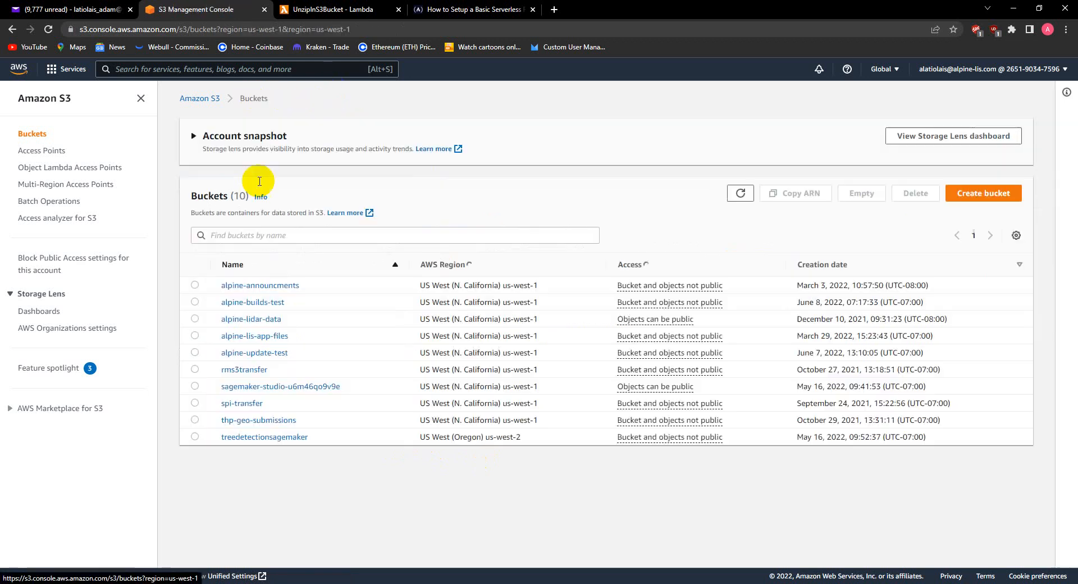
left_click(250, 403)
left_click(249, 329)
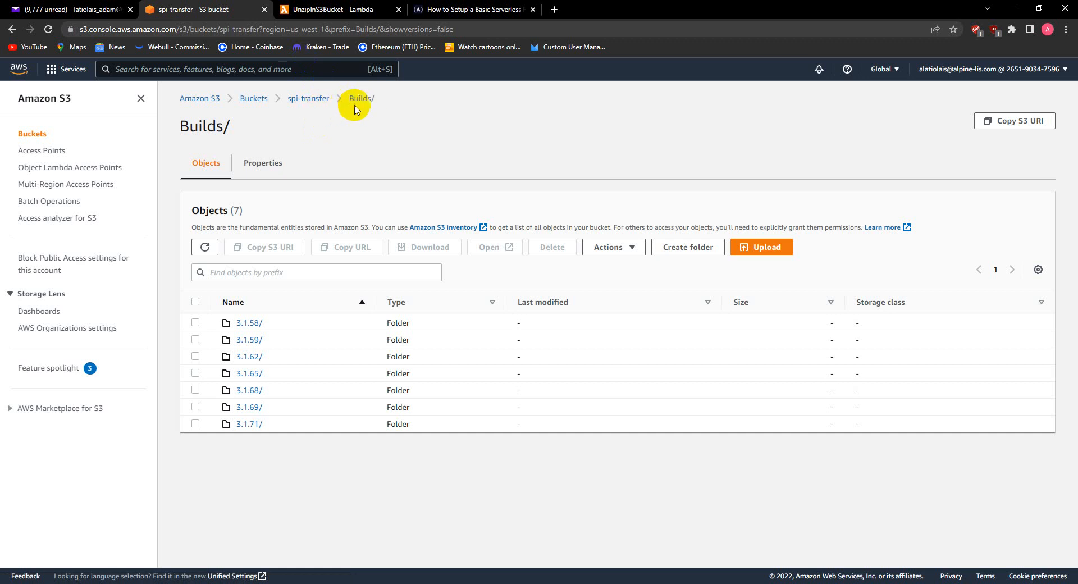
left_click(308, 100)
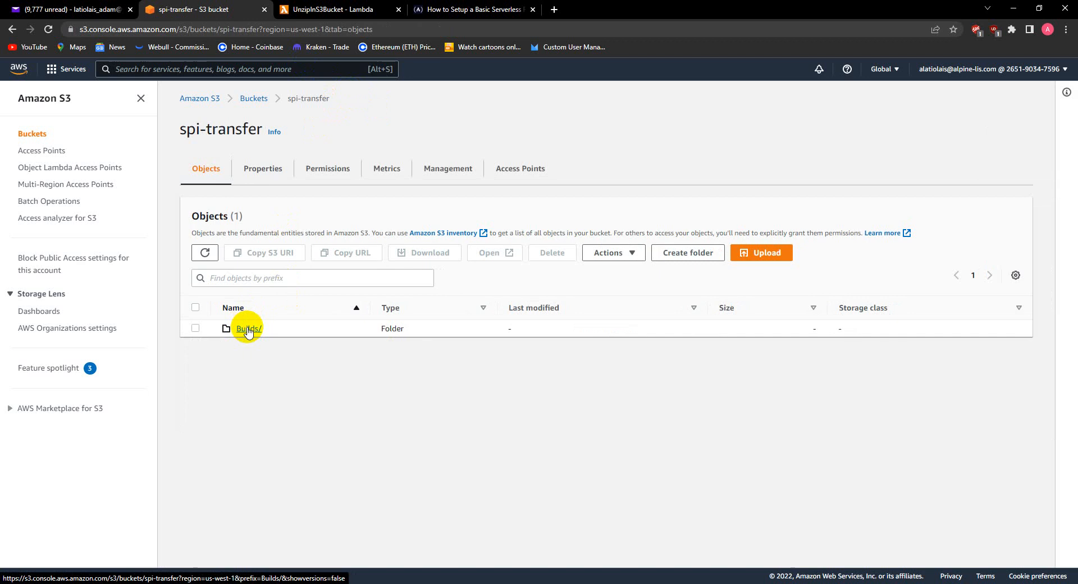
left_click(248, 329)
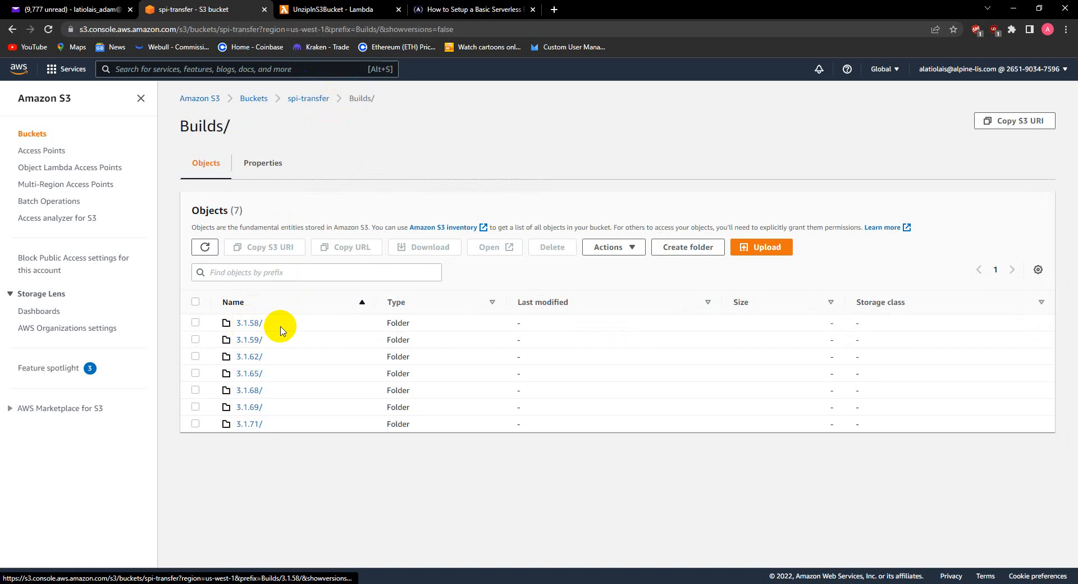
left_click(246, 429)
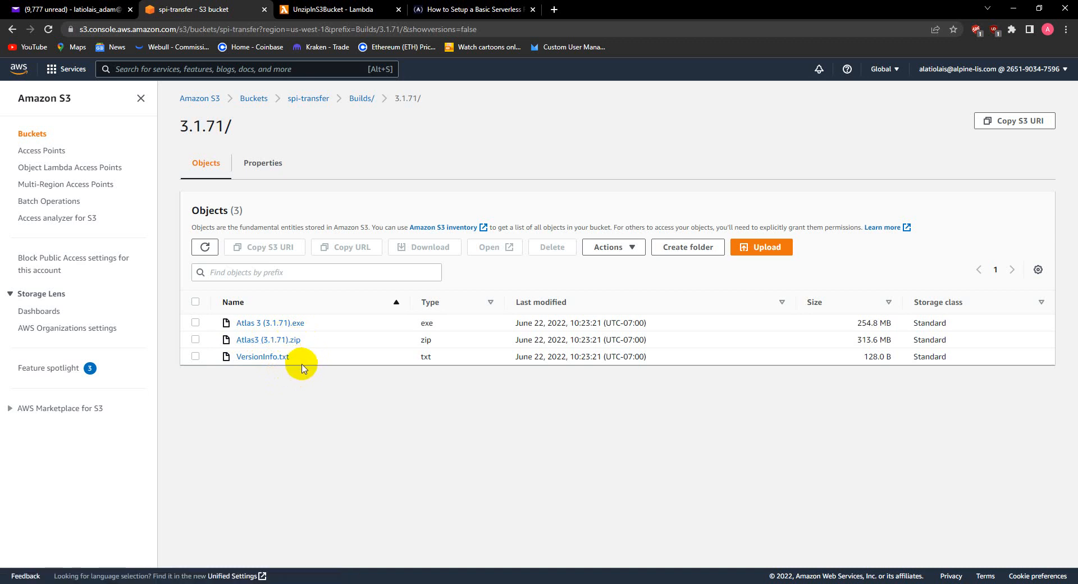
Step: Go back to the bucket list and view the Atlas3 folder of the alpine-lis-app-files bucket
left_click(310, 104)
left_click(254, 101)
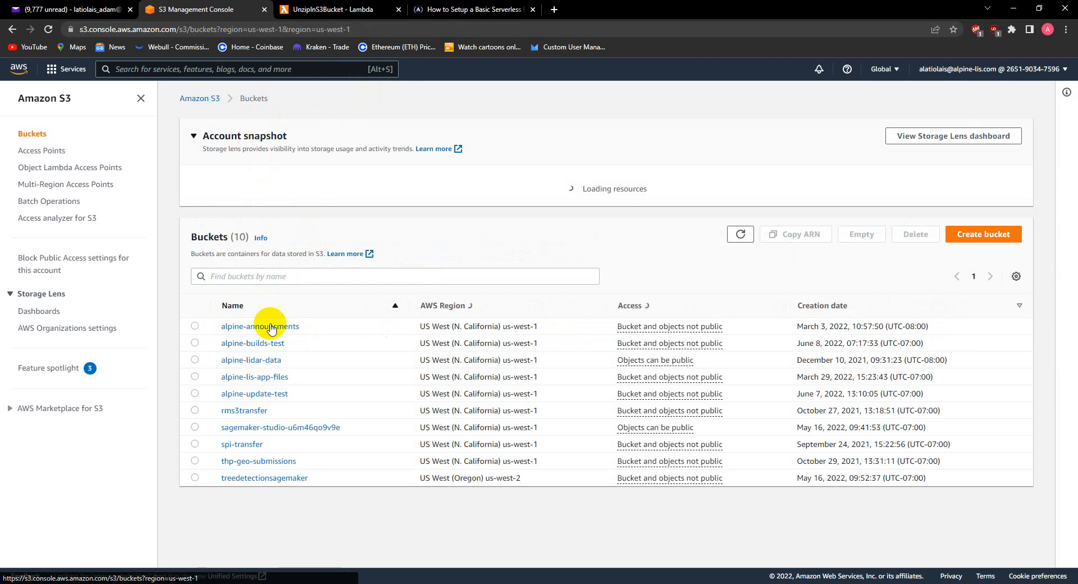
left_click(274, 386)
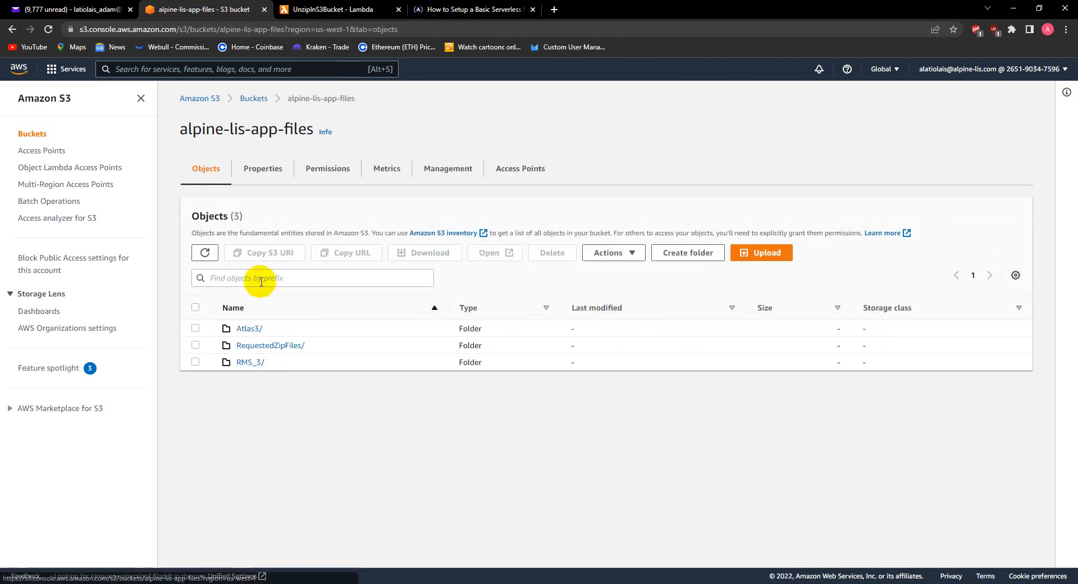
left_click(245, 332)
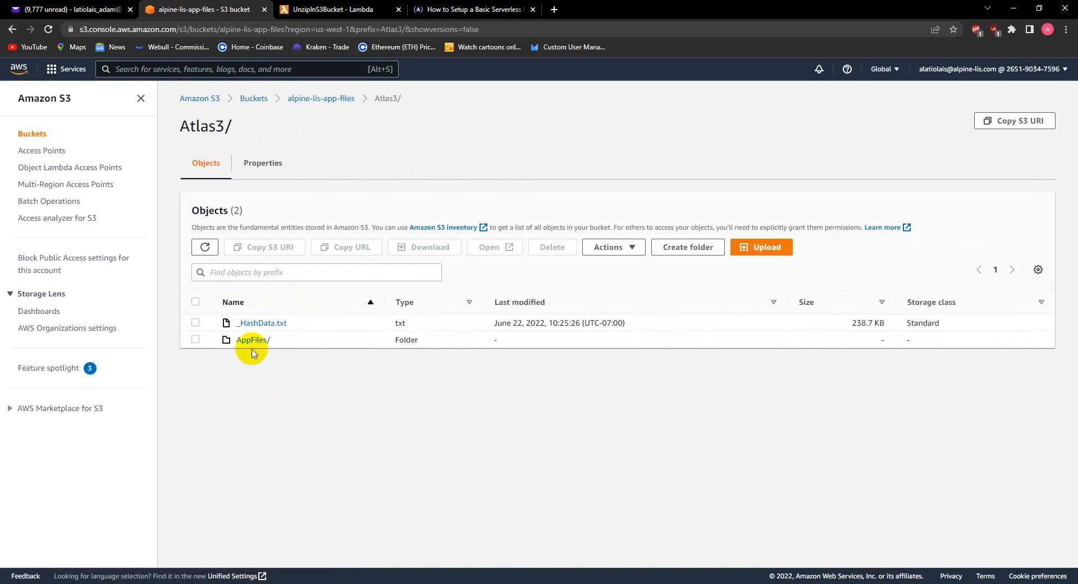
Step: Return to the bucket list and open the Atlas3 folder in the alpine-update-test bucket
left_click(302, 99)
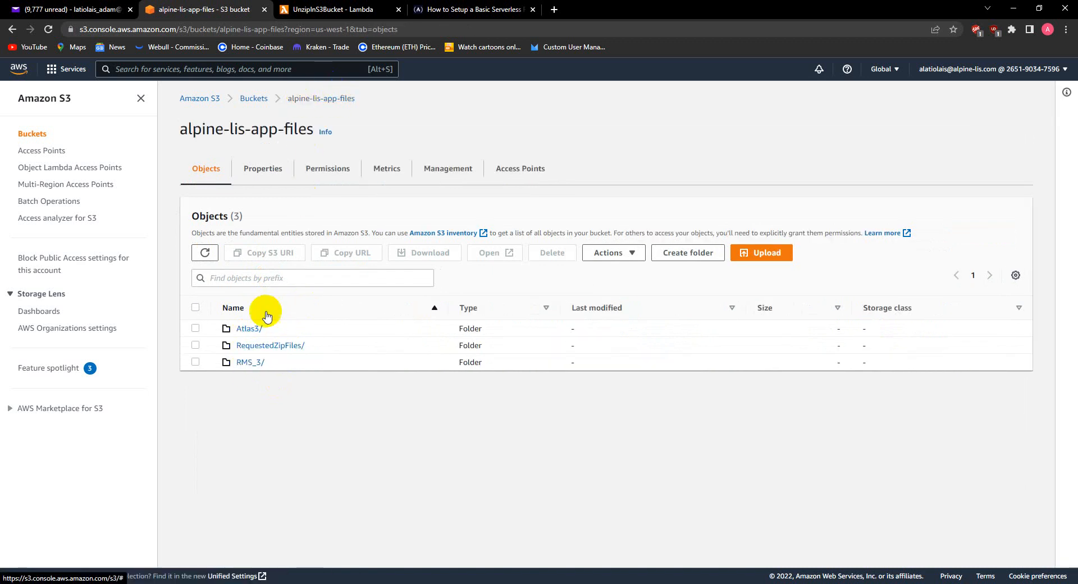
left_click(254, 99)
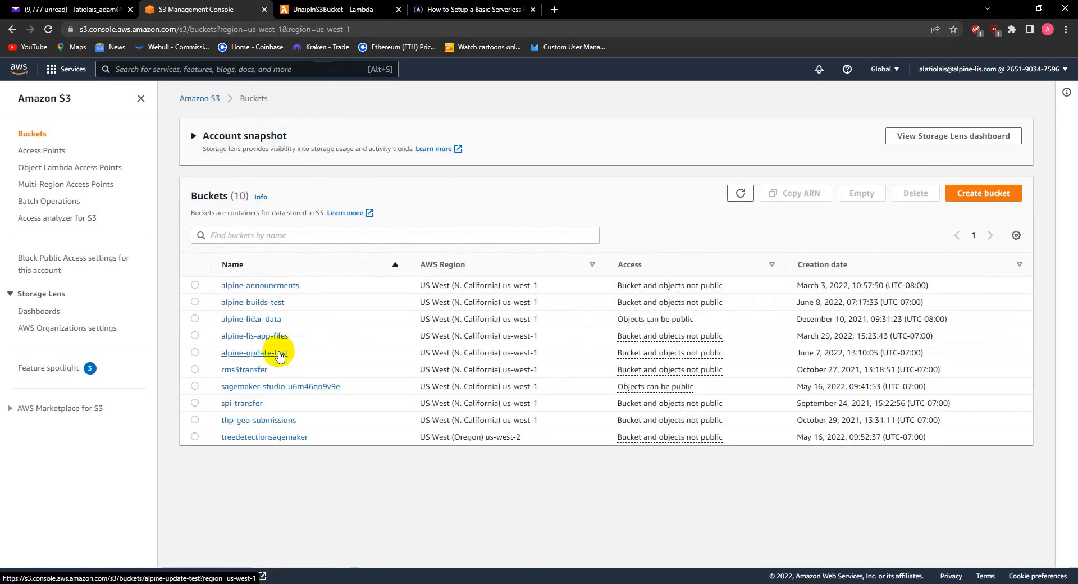
left_click(267, 401)
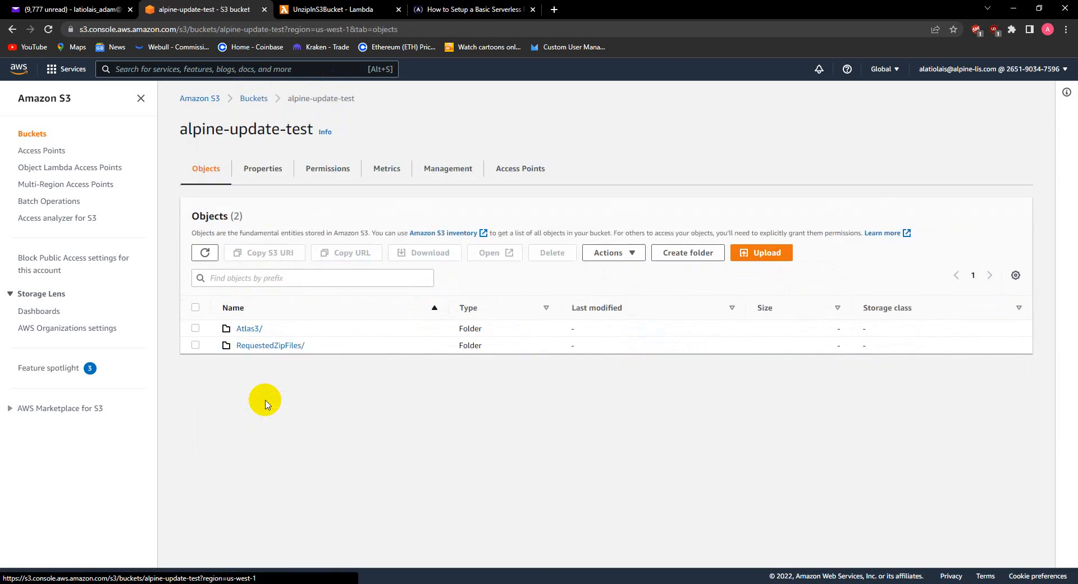
left_click(252, 332)
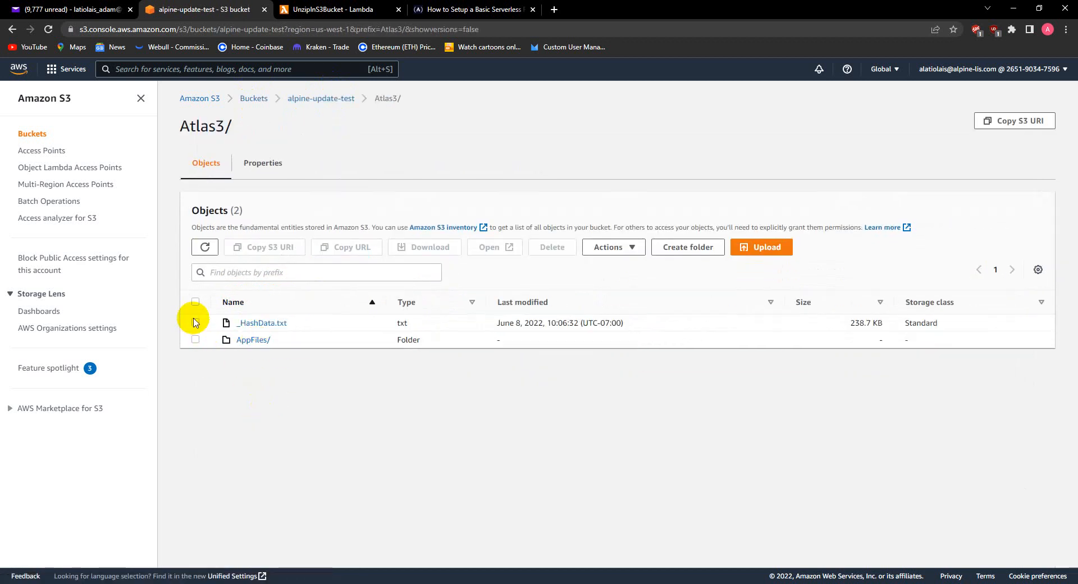
Step: Permanently delete _HashData.txt and the AppFiles folder from the Atlas3 folder of the alpine-update-test bucket
left_click(195, 322)
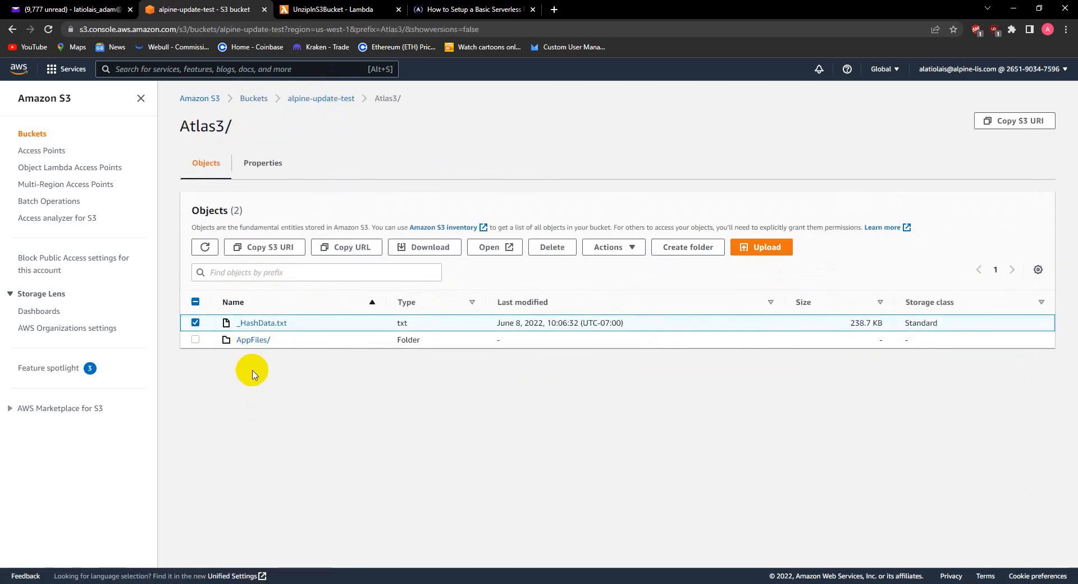
left_click(195, 339)
left_click(550, 248)
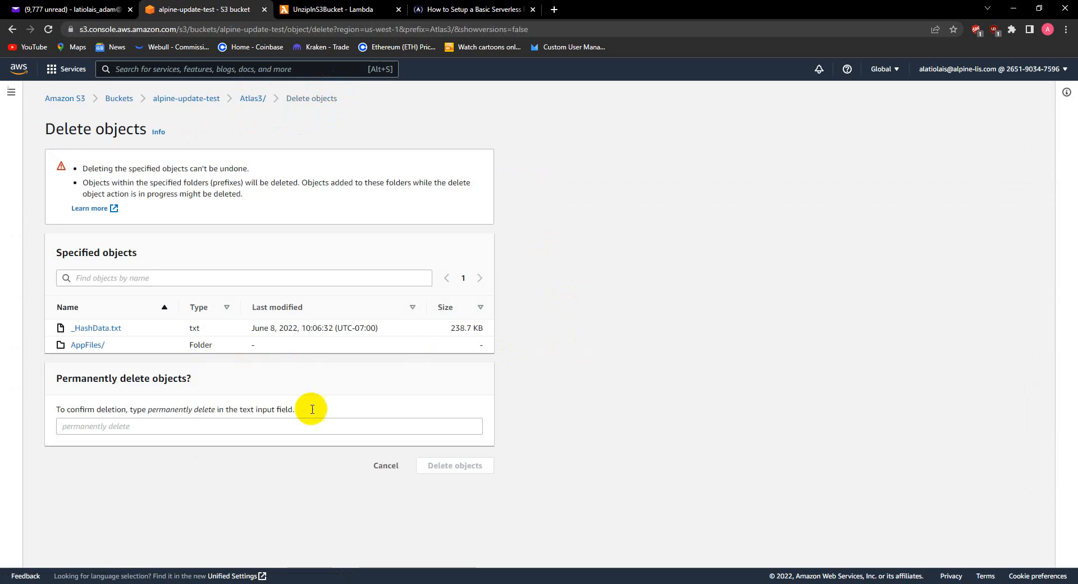
left_click(257, 426)
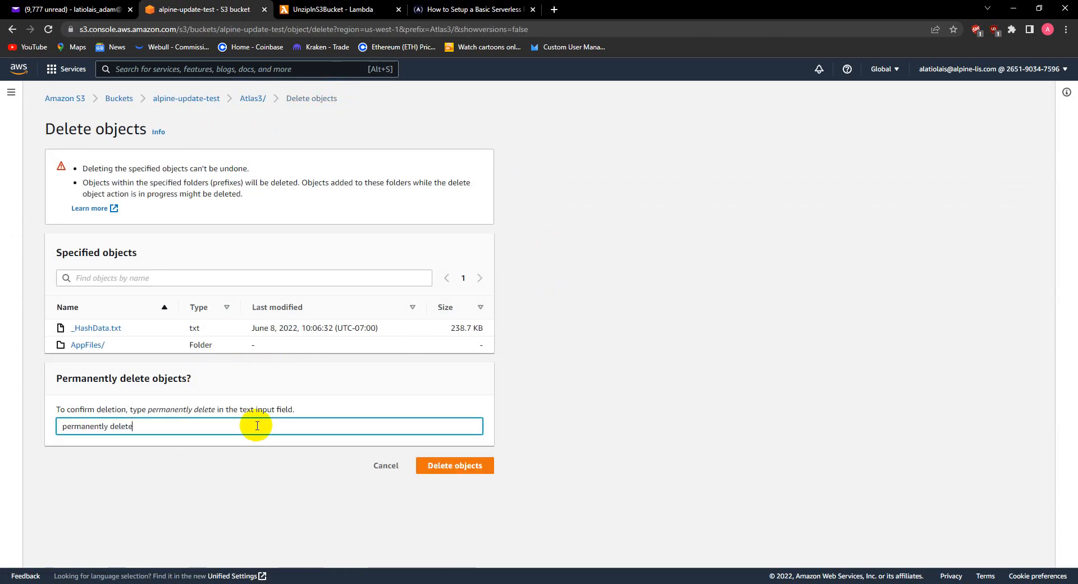
type("permanently delete")
left_click(446, 466)
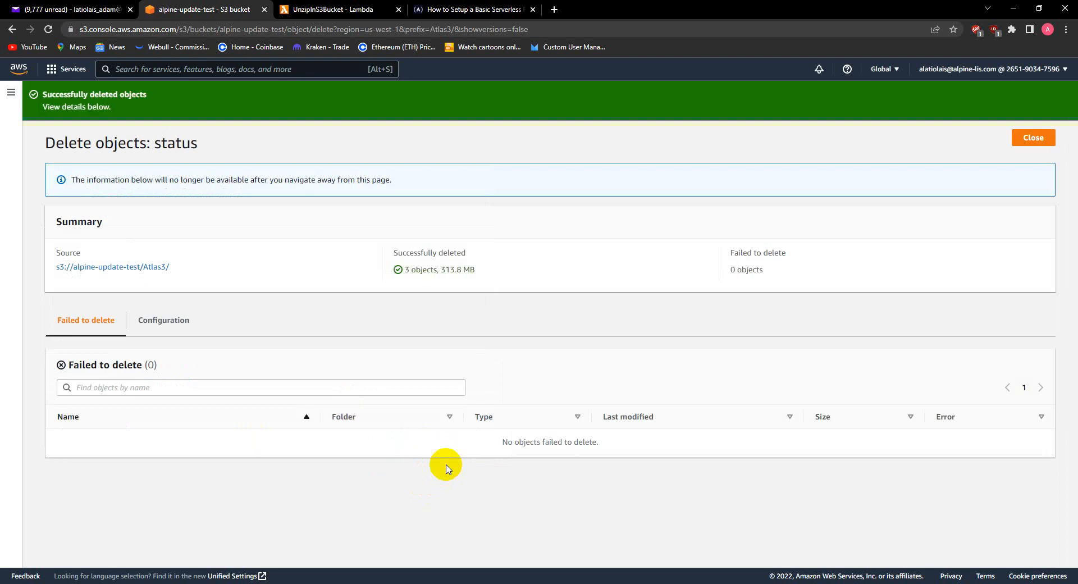
left_click(1039, 138)
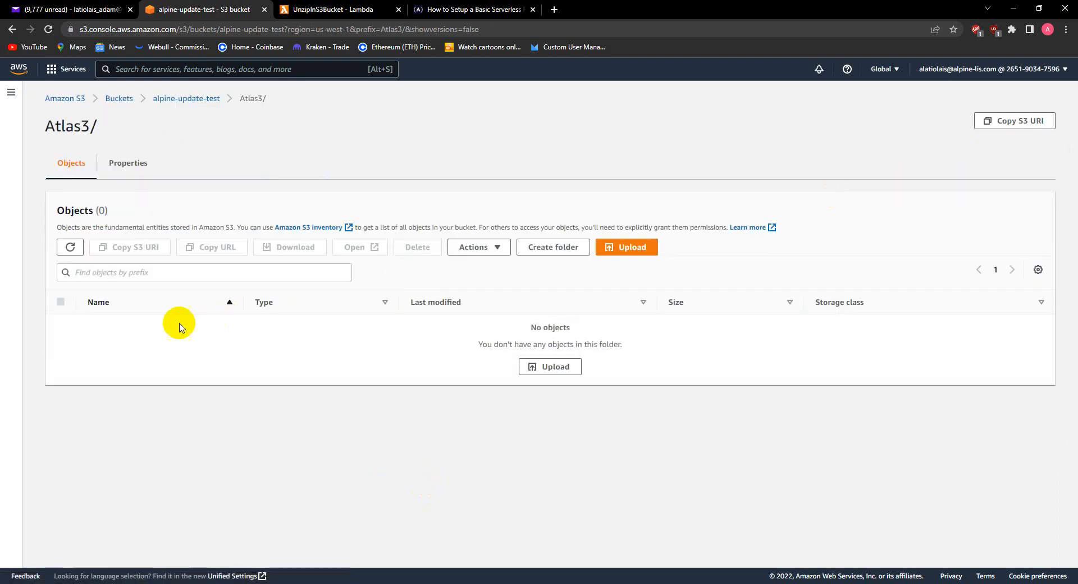
Step: Create a new folder named AppFiles in the bucket's Atlas3 folder and open it
left_click(542, 247)
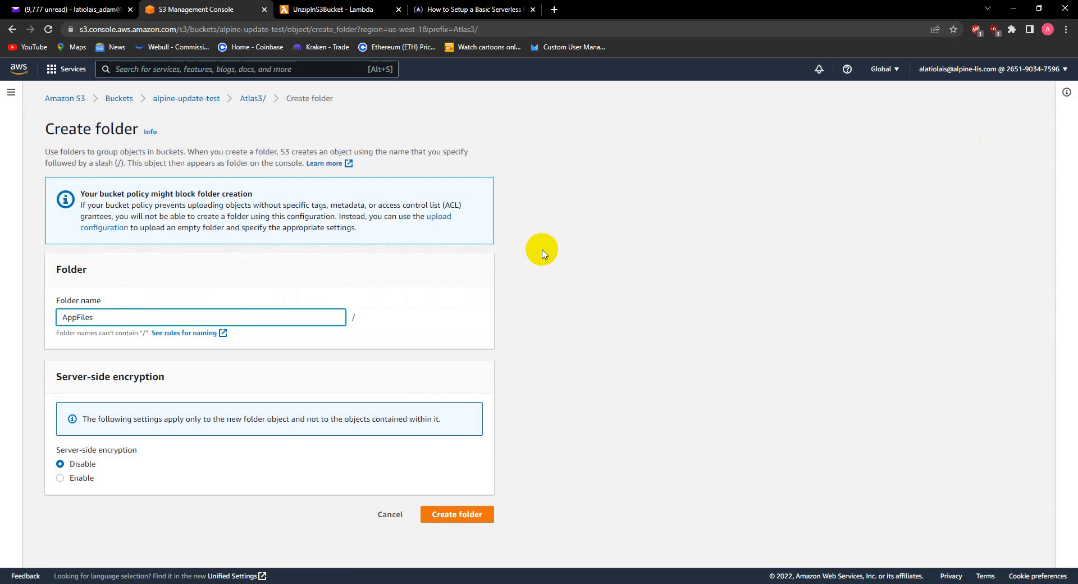
left_click(469, 513)
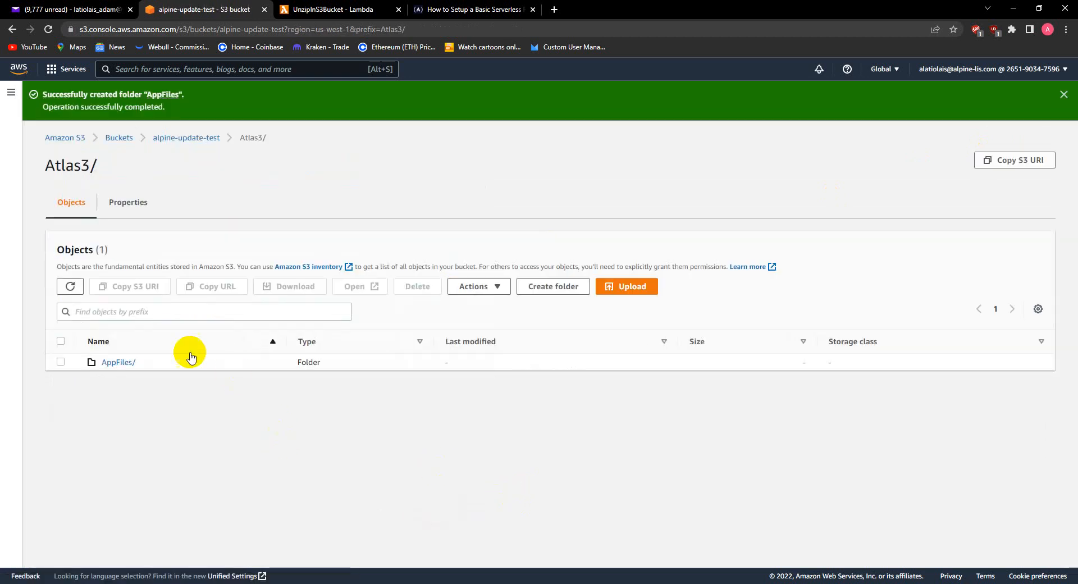
left_click(119, 361)
Step: Switch to the local Atlas3_test2 folder in File Explorer and delete everything in it
mouse_move(110, 529)
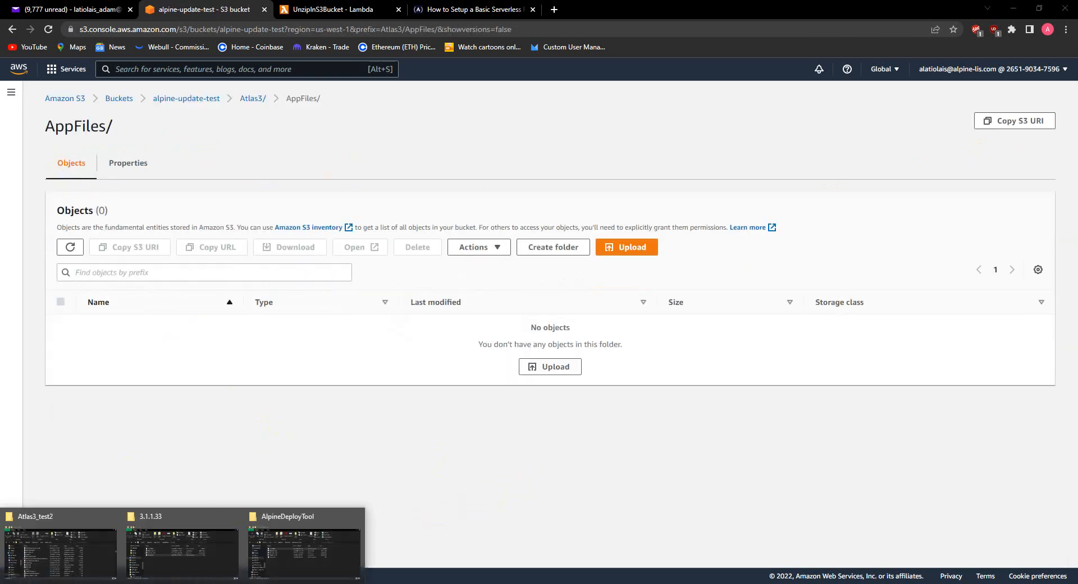
left_click(75, 547)
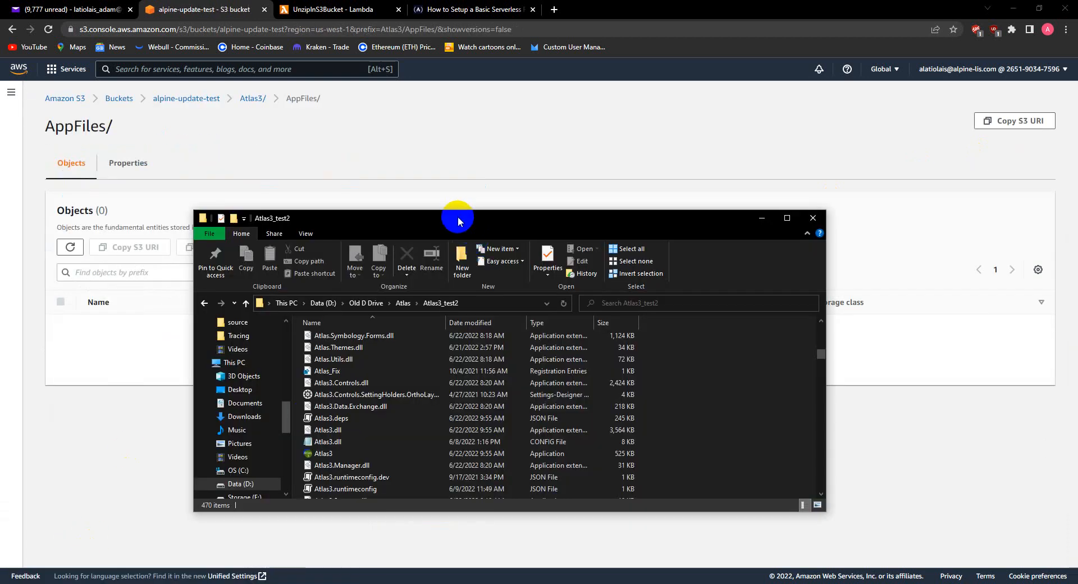
left_click_drag(457, 217, 543, 208)
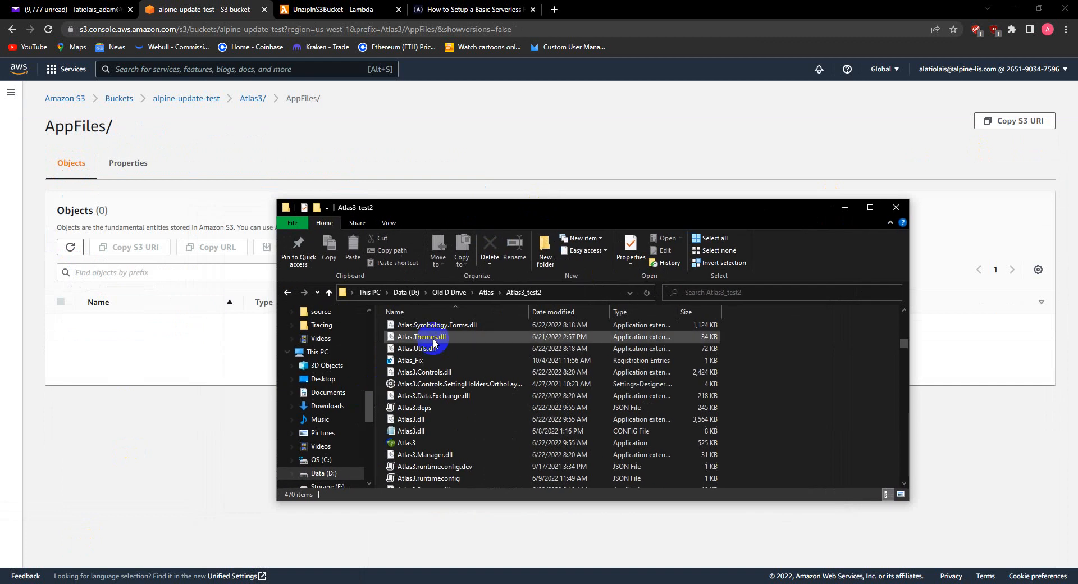
key("ctrl+a")
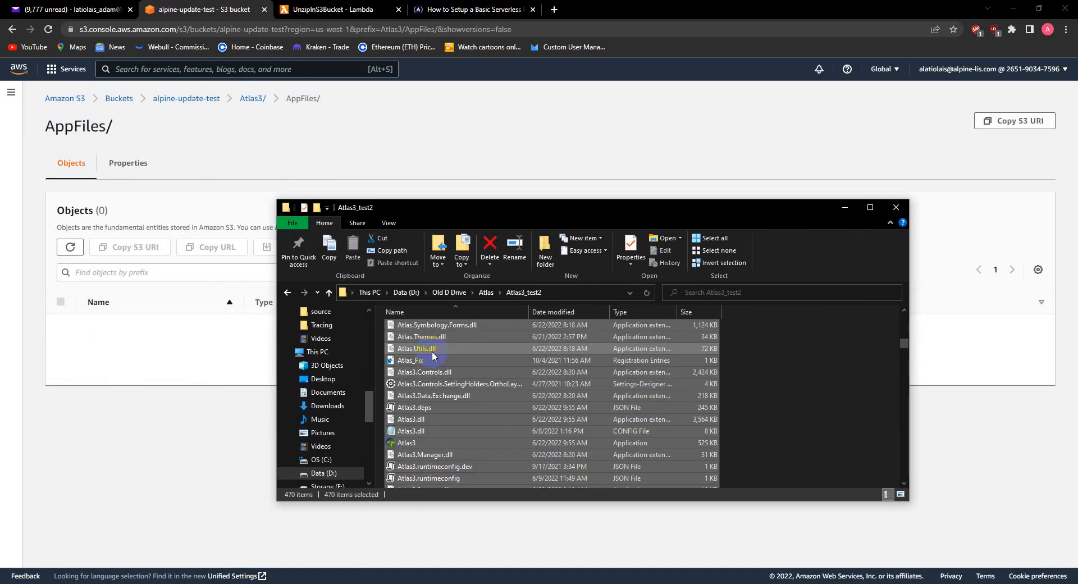
key("Delete")
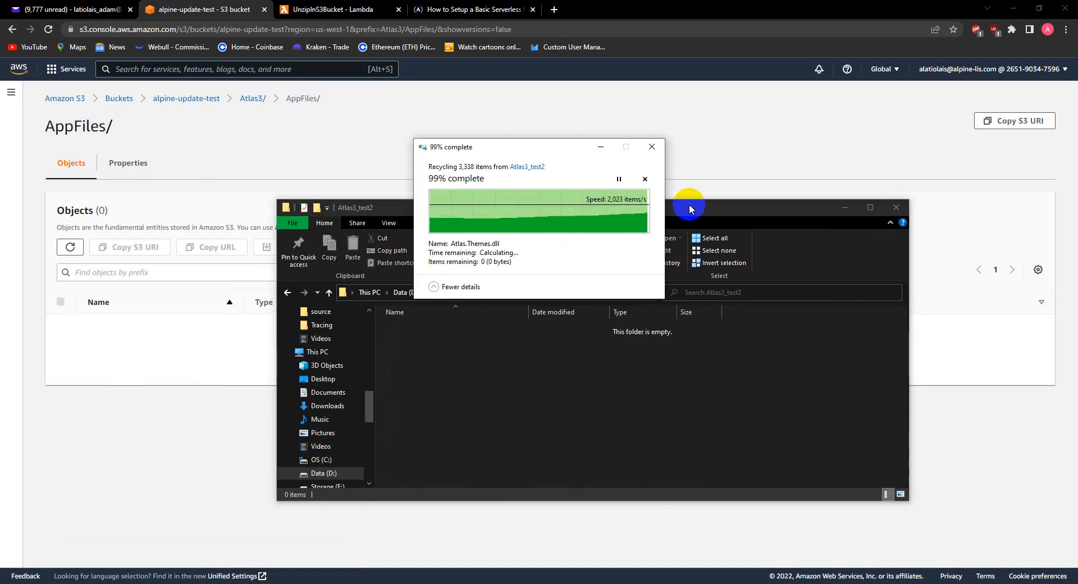
Step: Copy the Atlas3 (3.1.72) zip archive from the AlpineDeployTool folder into the Atlas3_test2 folder
left_click_drag(659, 207, 776, 206)
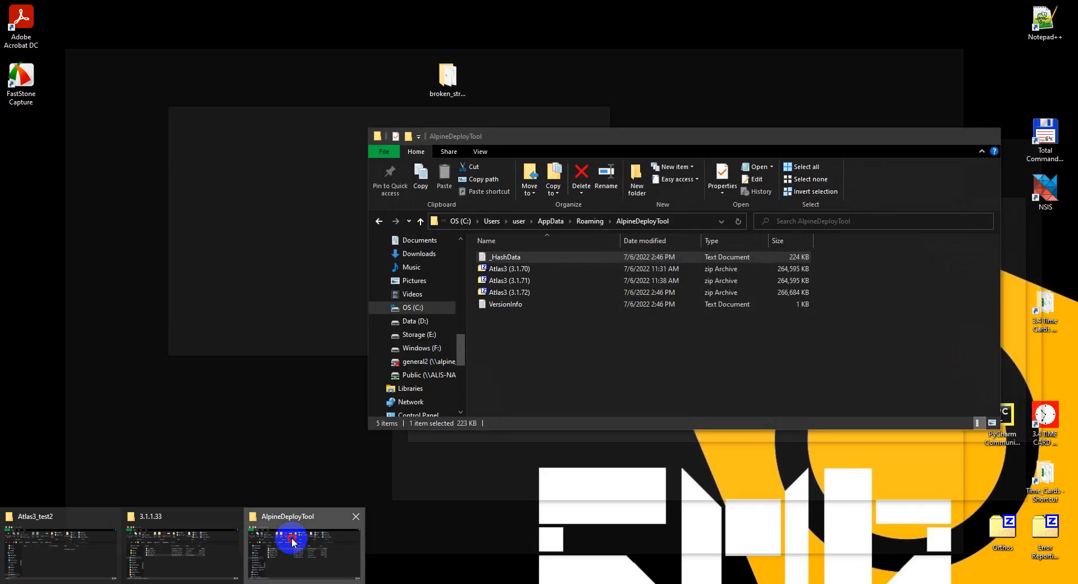
left_click(284, 540)
left_click_drag(642, 137, 212, 159)
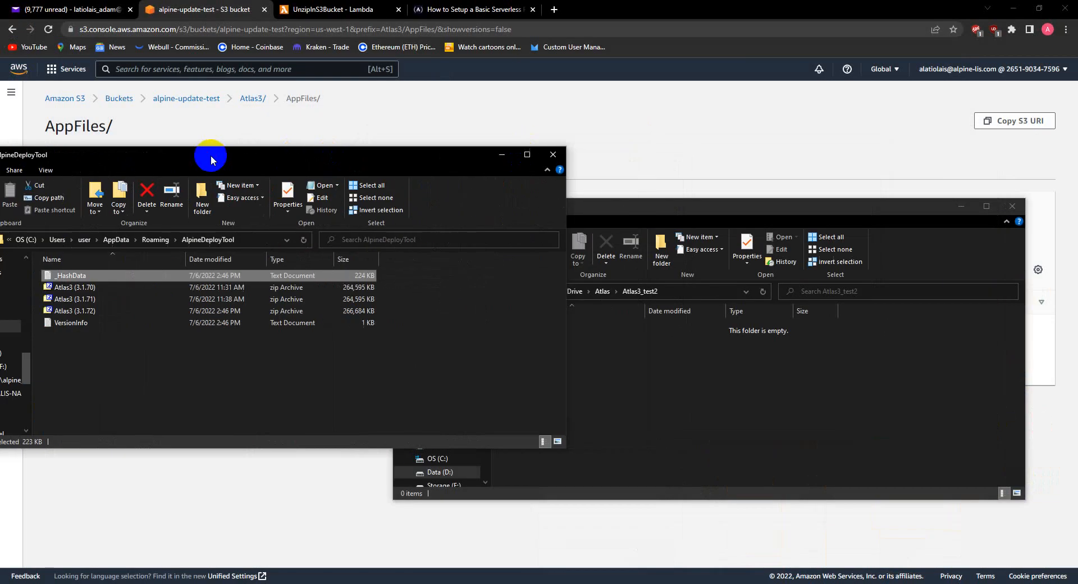
left_click(84, 312)
right_click(85, 310)
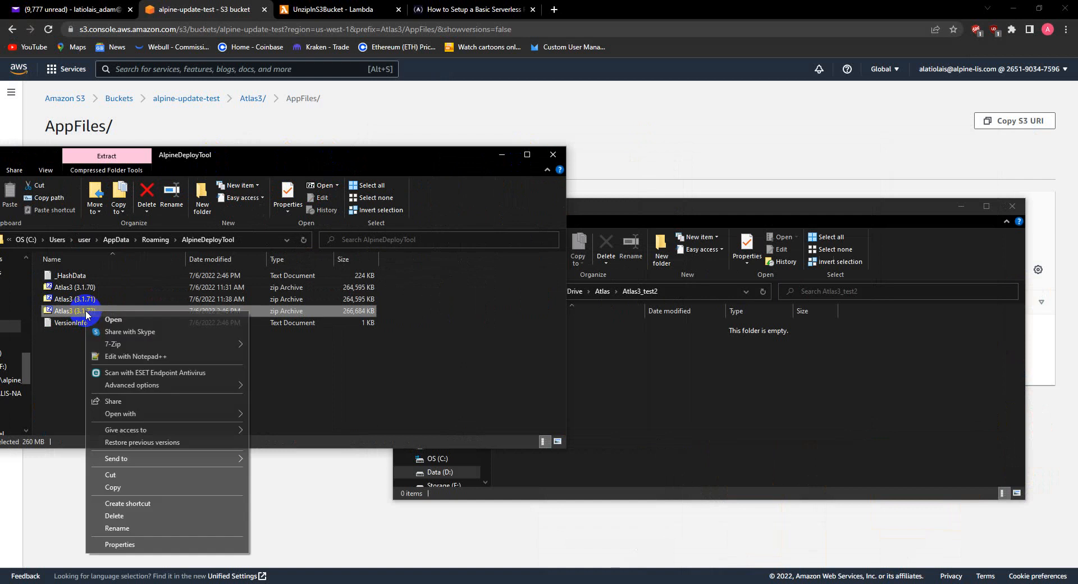
mouse_move(142, 347)
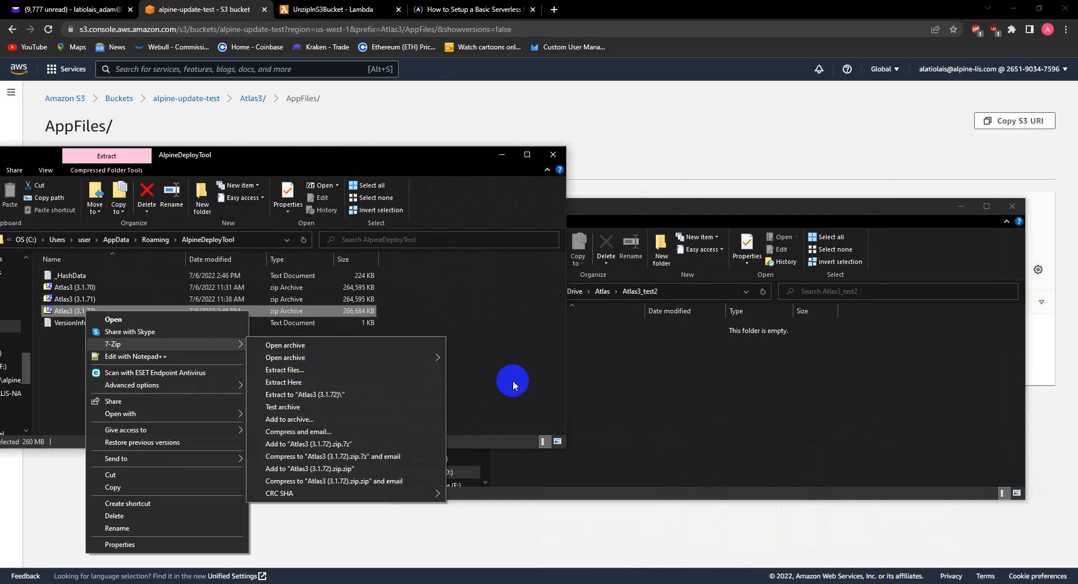
left_click(48, 354)
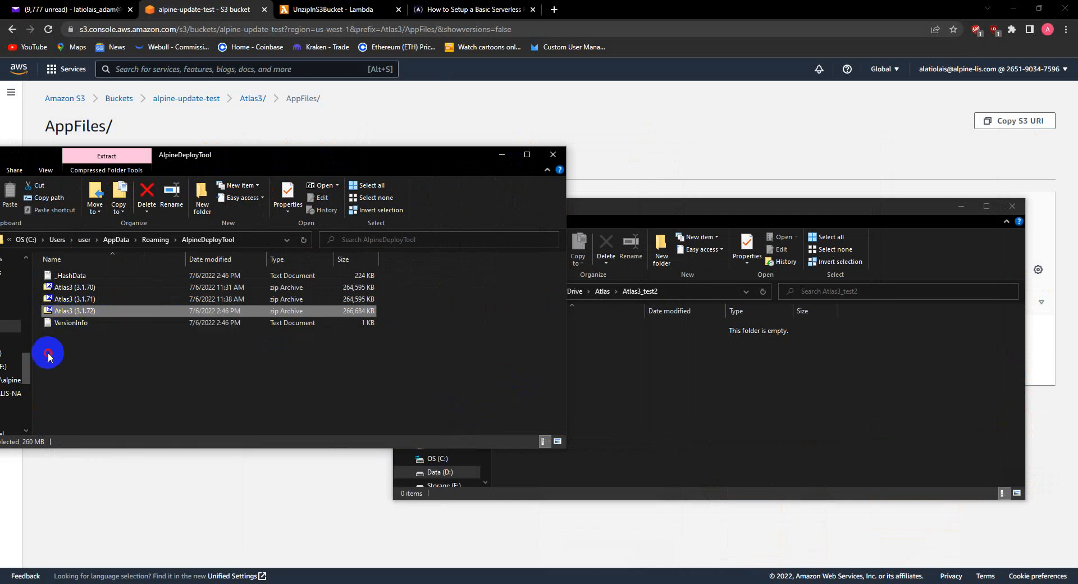
left_click(73, 310)
key("ctrl+c")
left_click(694, 377)
key("ctrl+v")
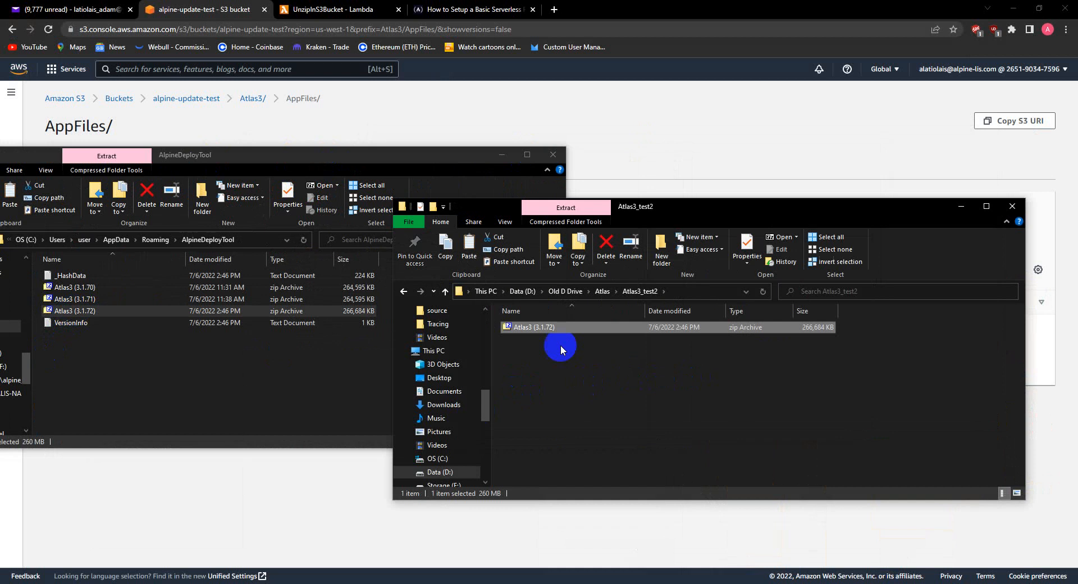
right_click(542, 331)
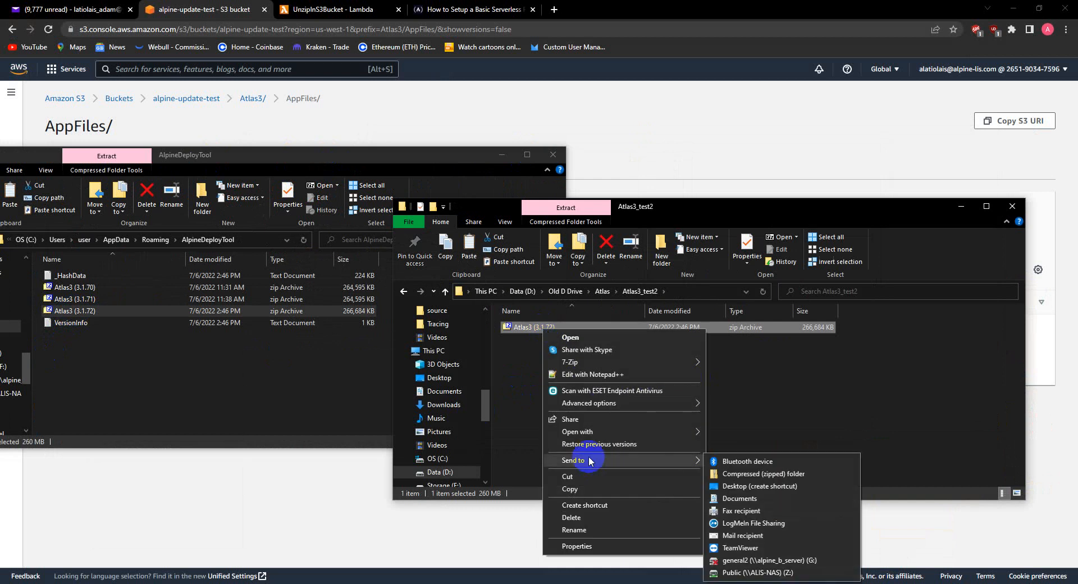
left_click(751, 385)
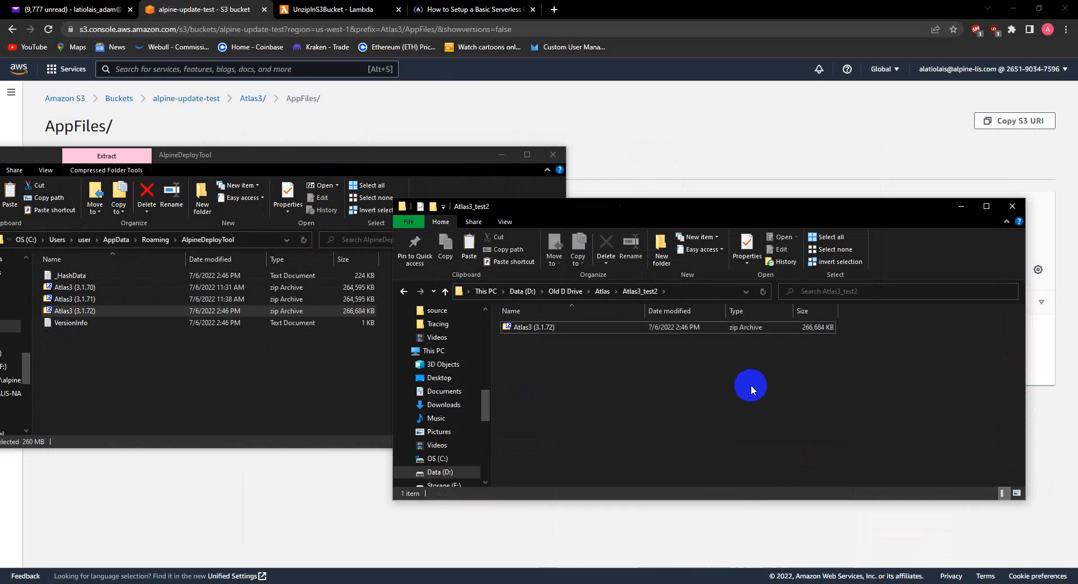
double_click(539, 326)
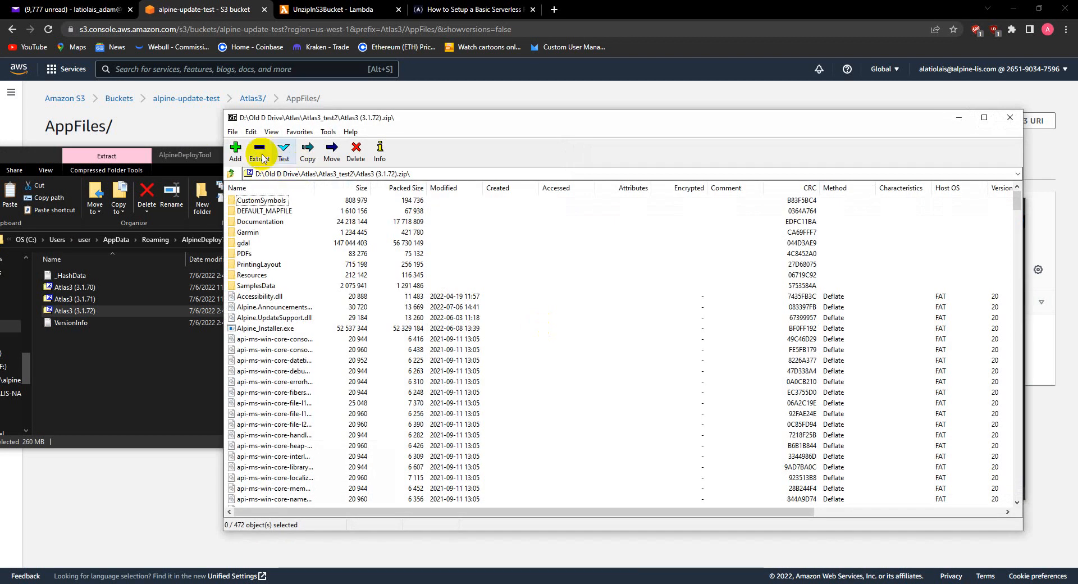
left_click(233, 134)
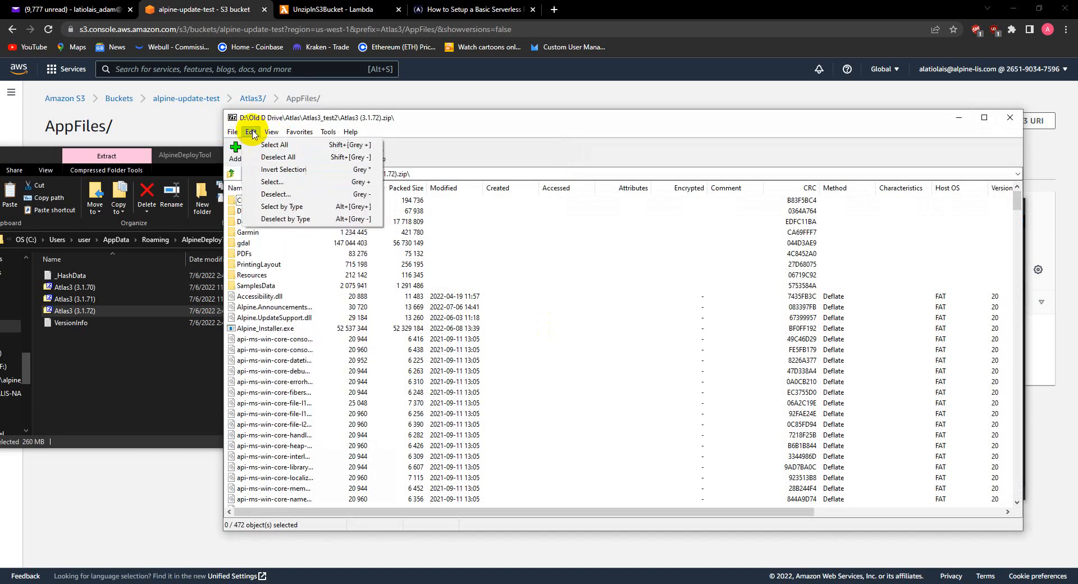
left_click(1009, 117)
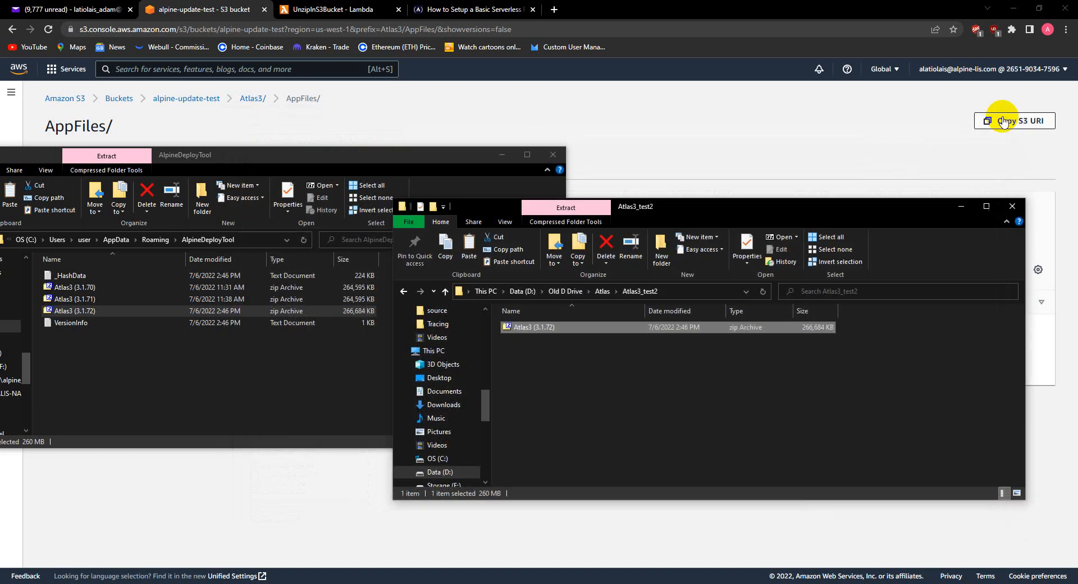
Step: Extract the Atlas3 (3.1.72) archive directly into the Atlas3_test2 folder with 7-Zip
right_click(553, 334)
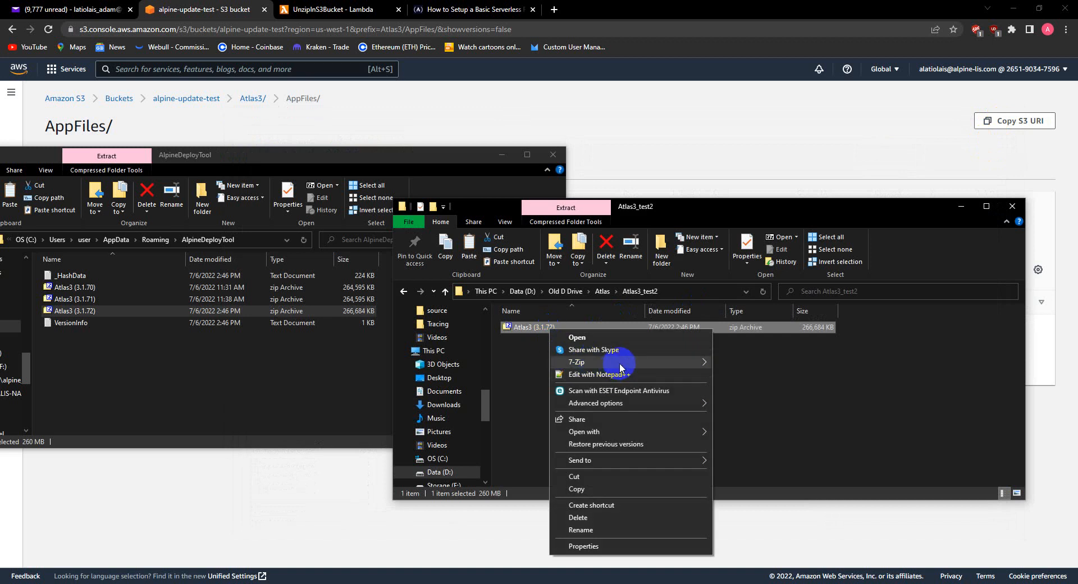
mouse_move(619, 363)
left_click(757, 391)
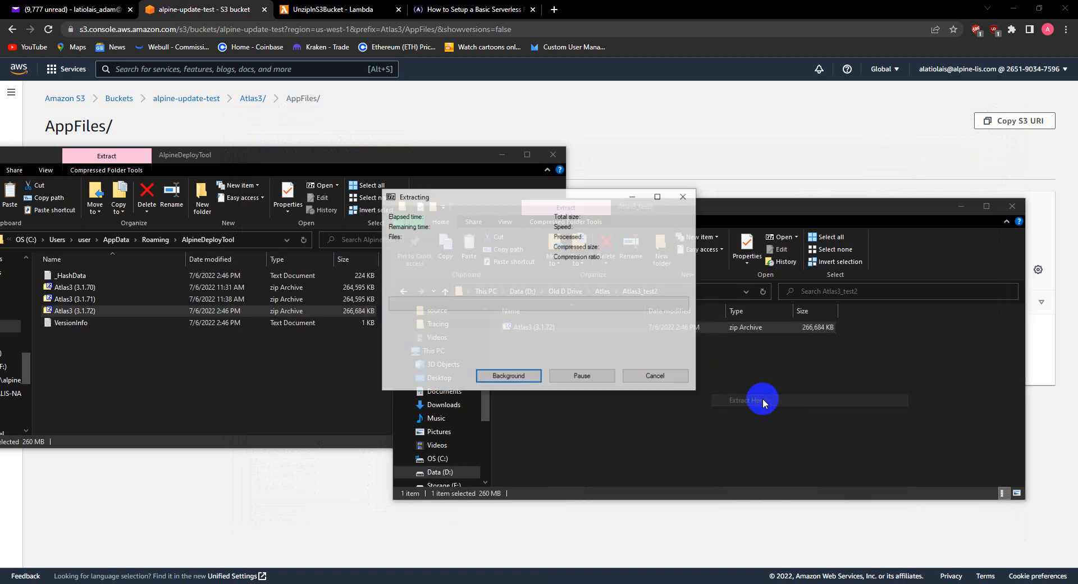
left_click(621, 378)
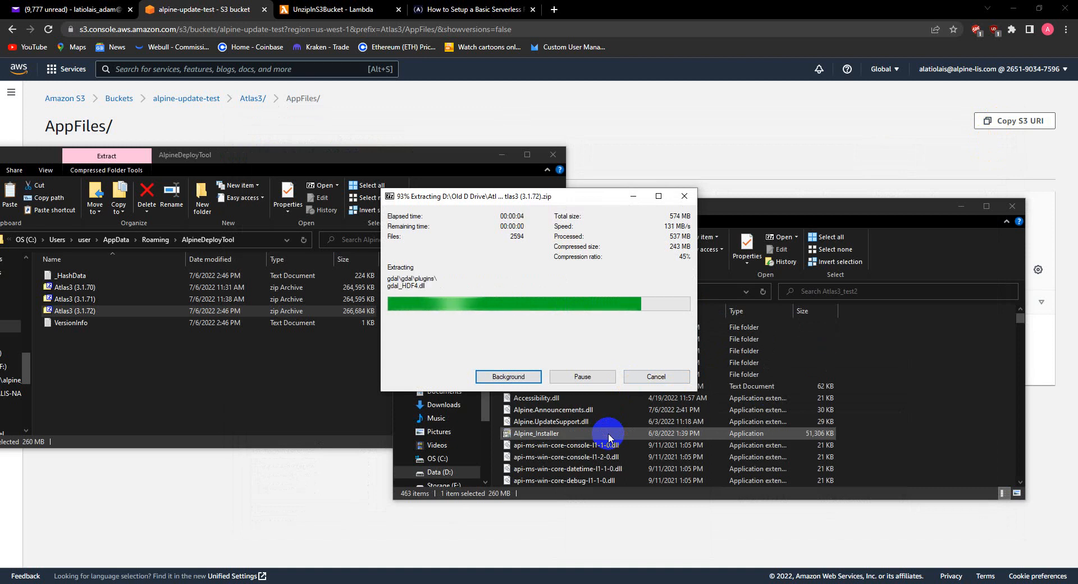
Step: Delete the Atlas3 (3.1.72) zip archive from the Atlas3_test2 folder, keeping the extracted files
scroll(600, 430, "down", 3)
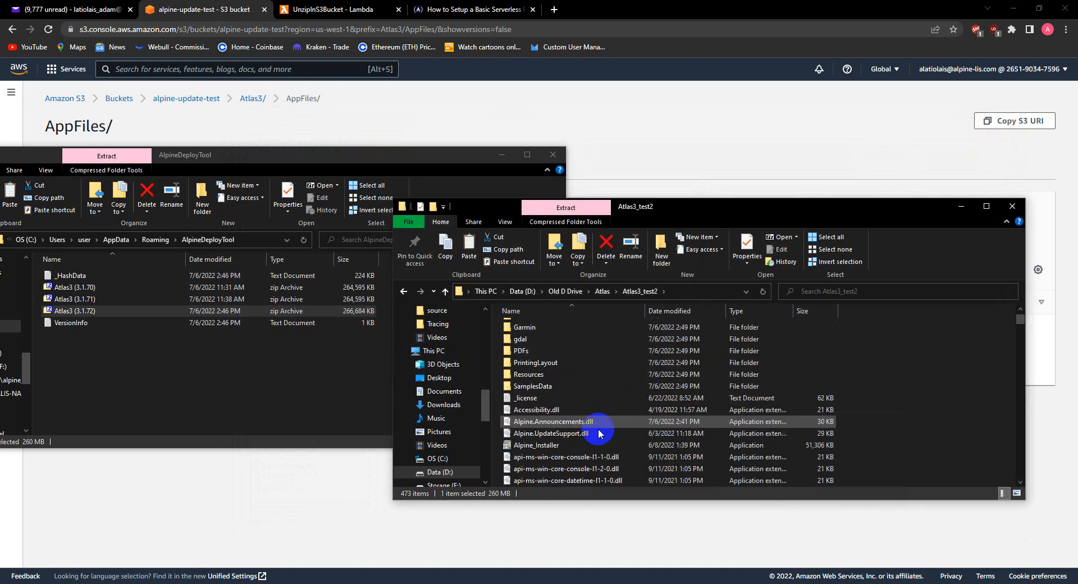
mouse_move(1017, 324)
left_mouse_down()
mouse_move(1018, 358)
mouse_move(1018, 340)
left_mouse_up()
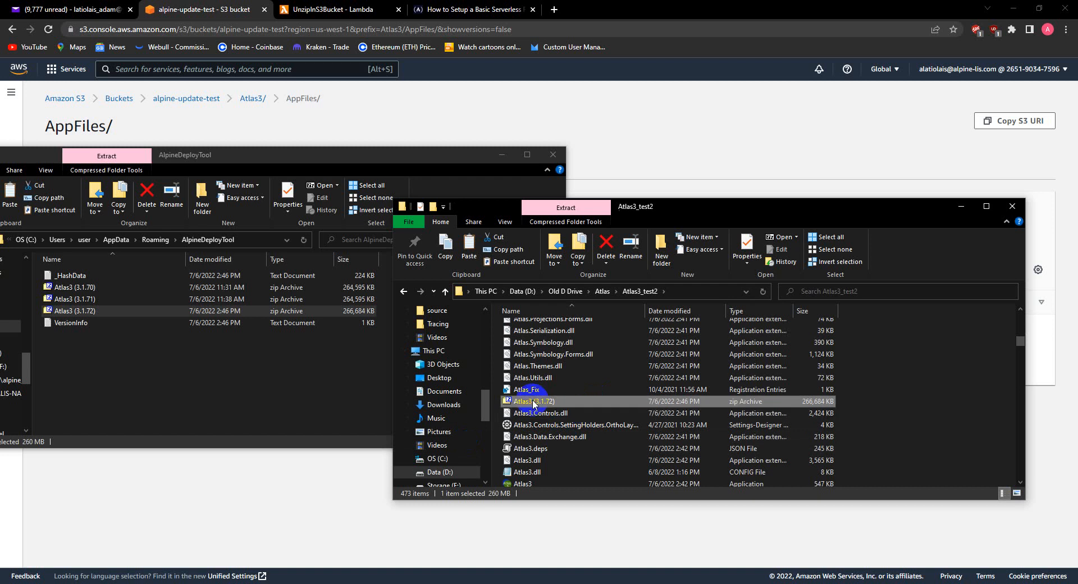
key("Delete")
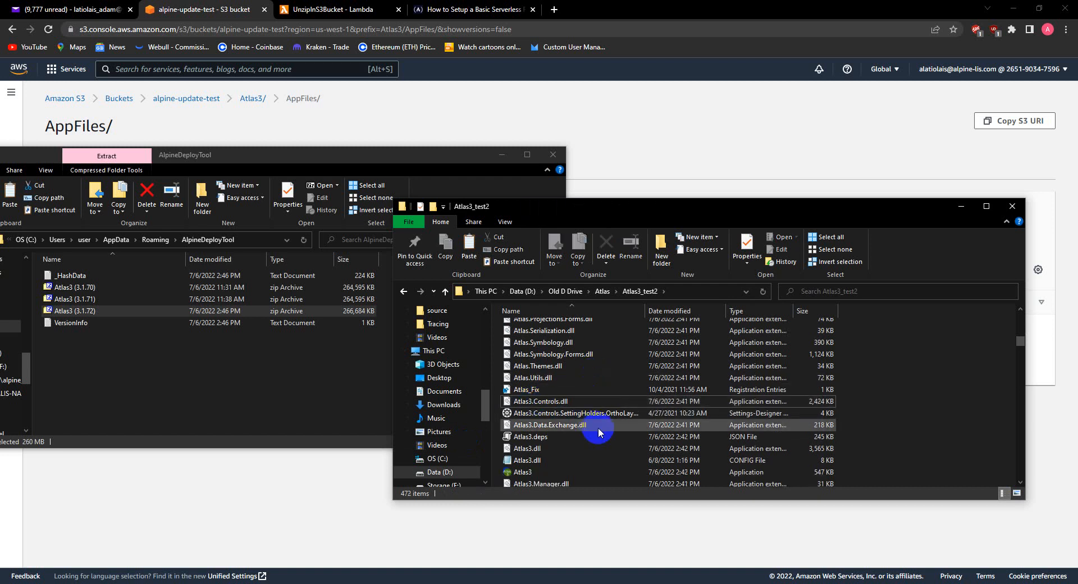
Step: Upload all files and folders from Atlas3_test2 to Atlas3/AppFiles in the alpine-update-test bucket
key("ctrl+a")
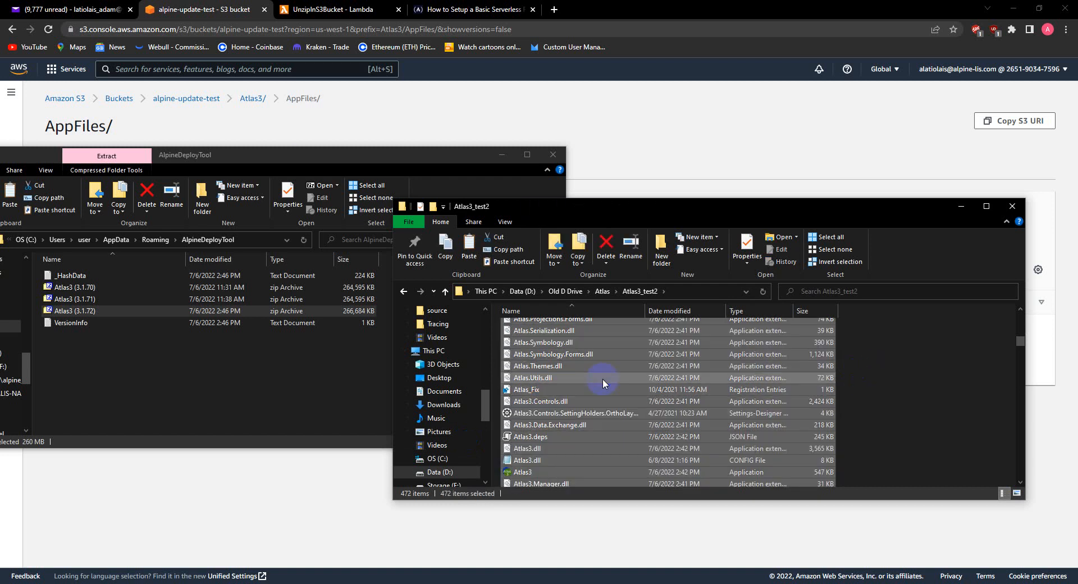
left_click(517, 157)
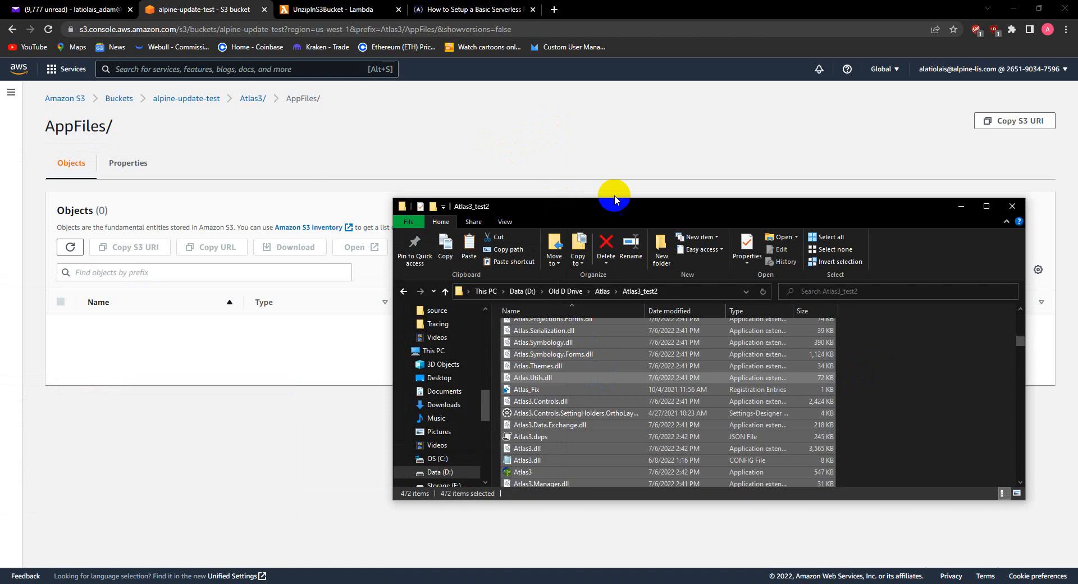
left_click_drag(616, 205, 746, 176)
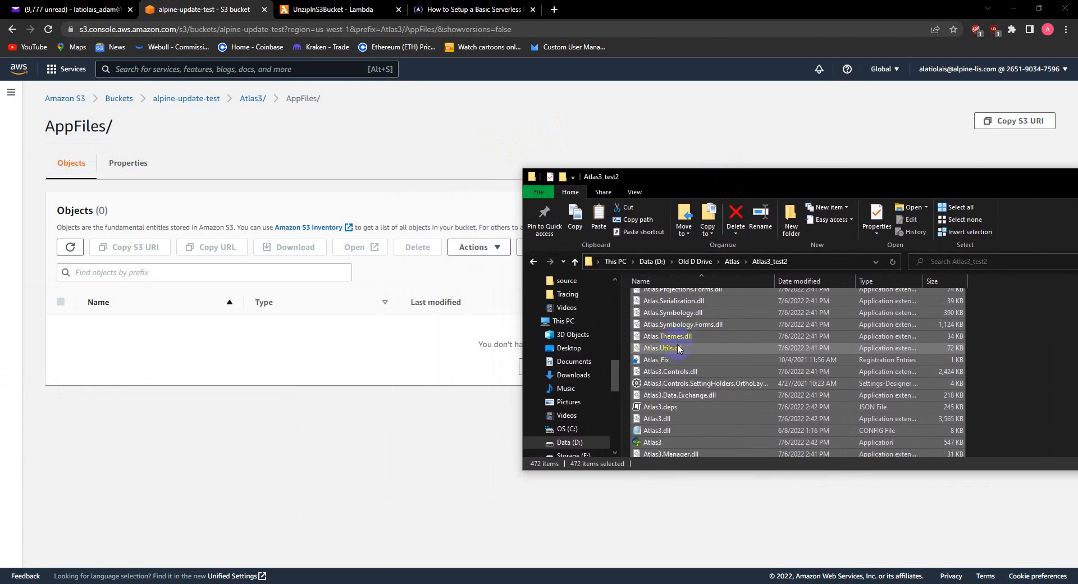
left_click_drag(678, 348, 436, 370)
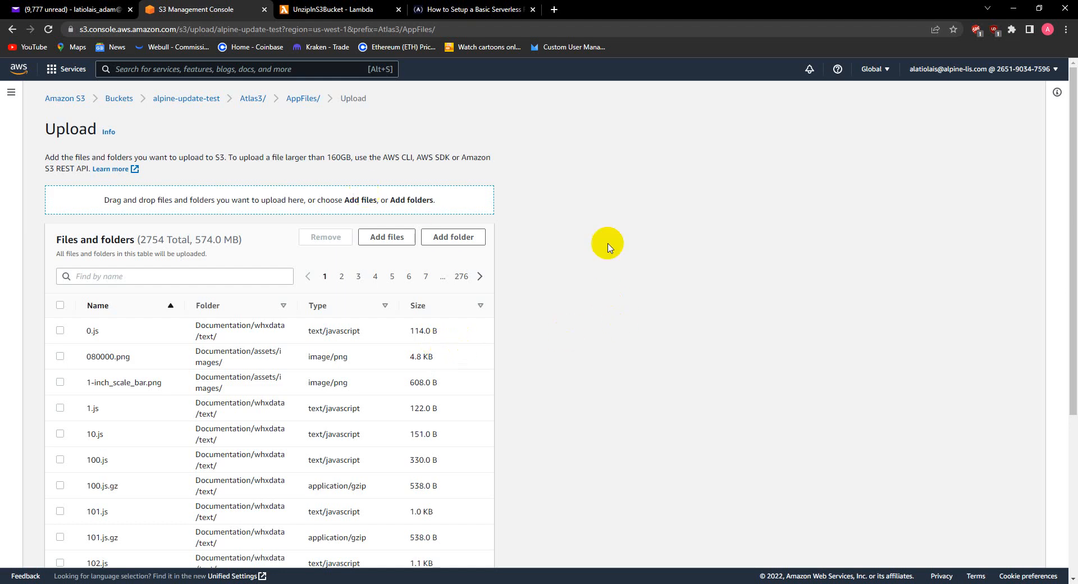
scroll(606, 243, "down", 4)
scroll(554, 470, "up", 4)
scroll(556, 449, "down", 4)
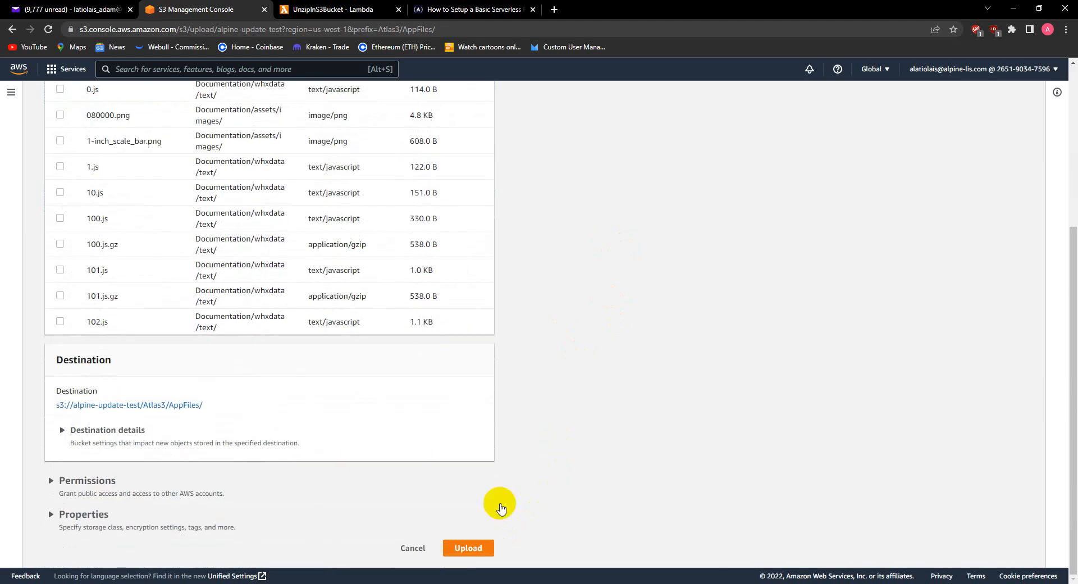
left_click(472, 548)
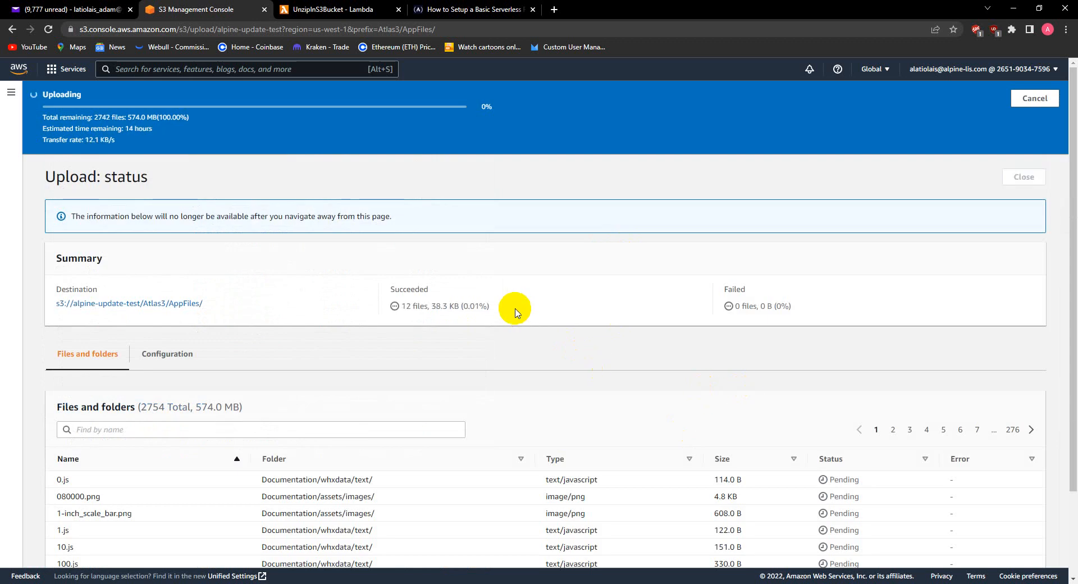
Step: Review the extracted files and folders in the Atlas3_test2 folder, then return to the S3 upload status
left_click(96, 583)
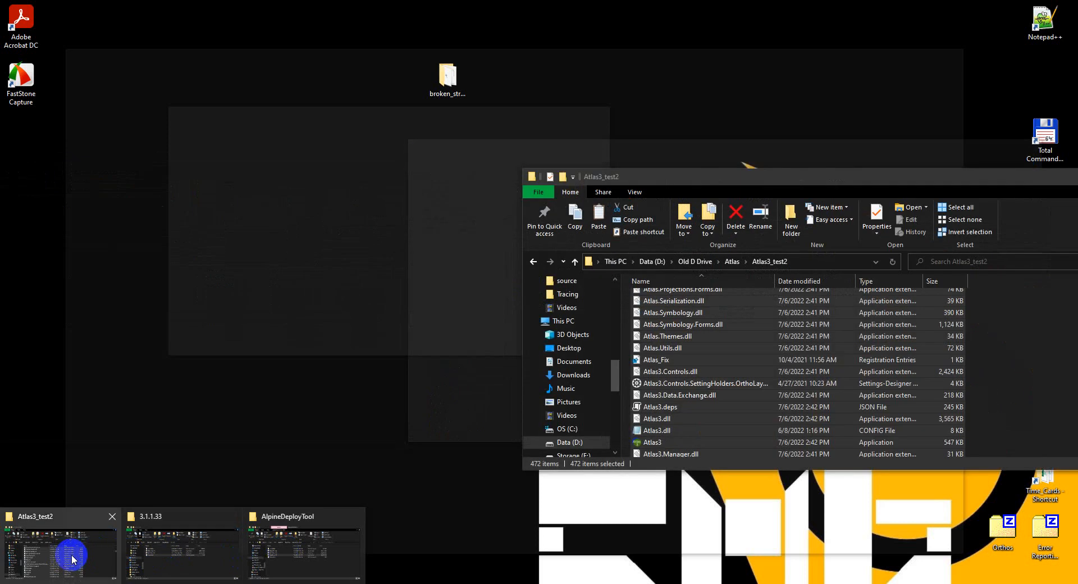
left_click(72, 559)
scroll(733, 348, "up", 5)
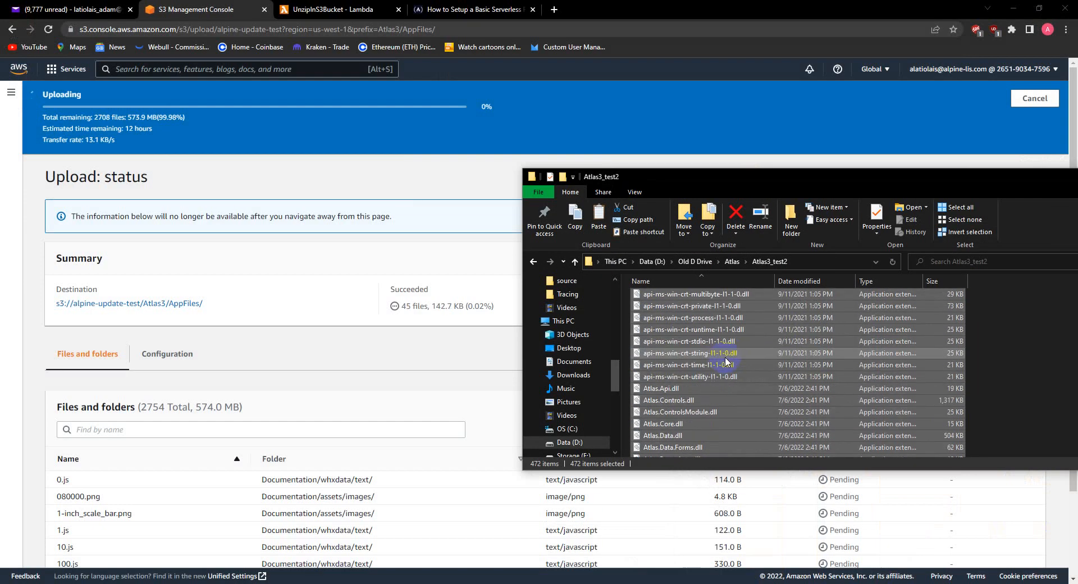
scroll(725, 357, "up", 15)
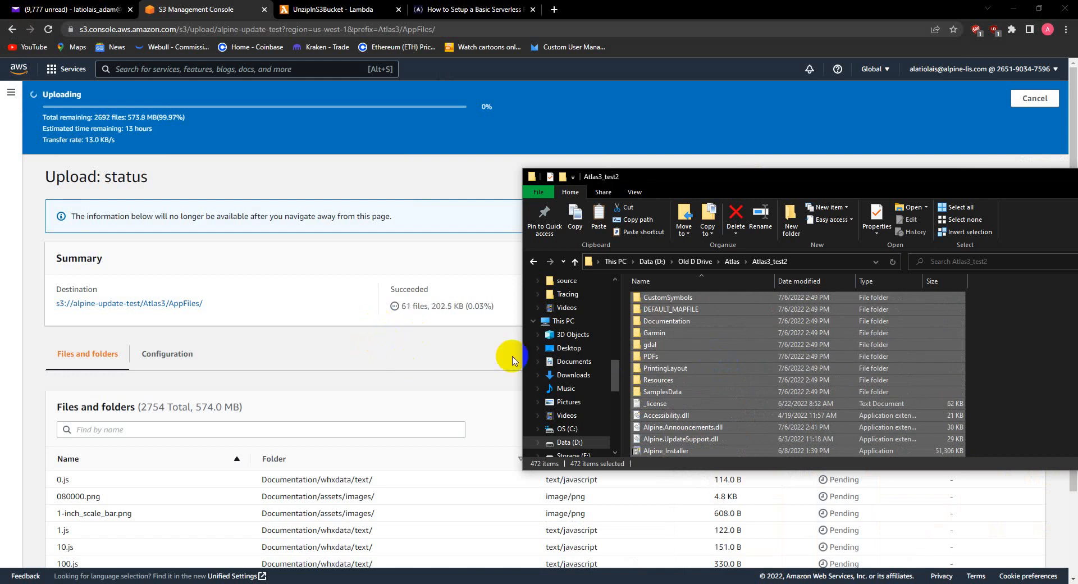
left_click(444, 356)
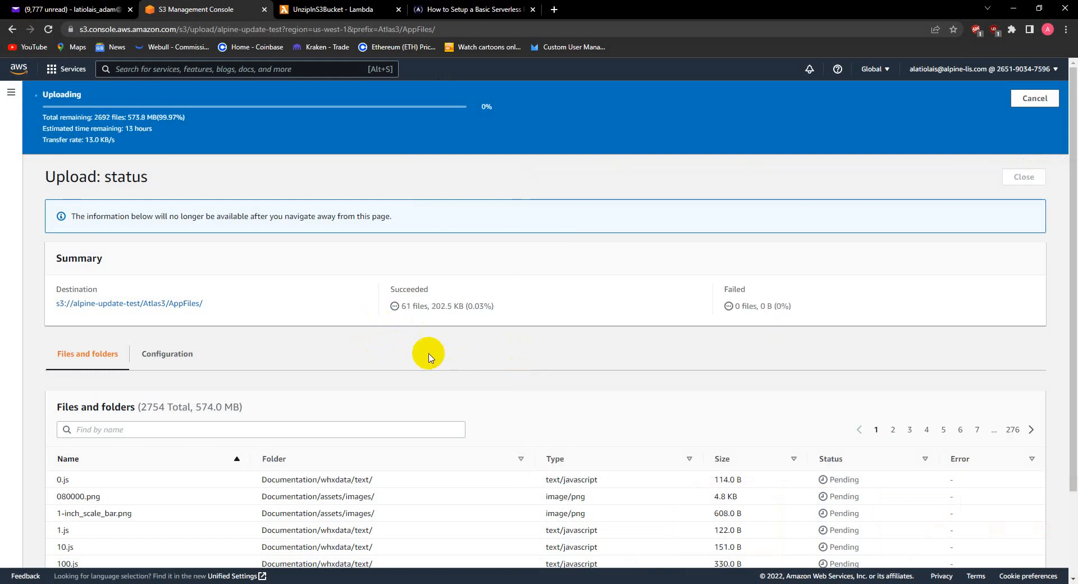
Step: Cancel the running upload to AppFiles and return to the top level of the alpine-update-test bucket
left_click(1021, 100)
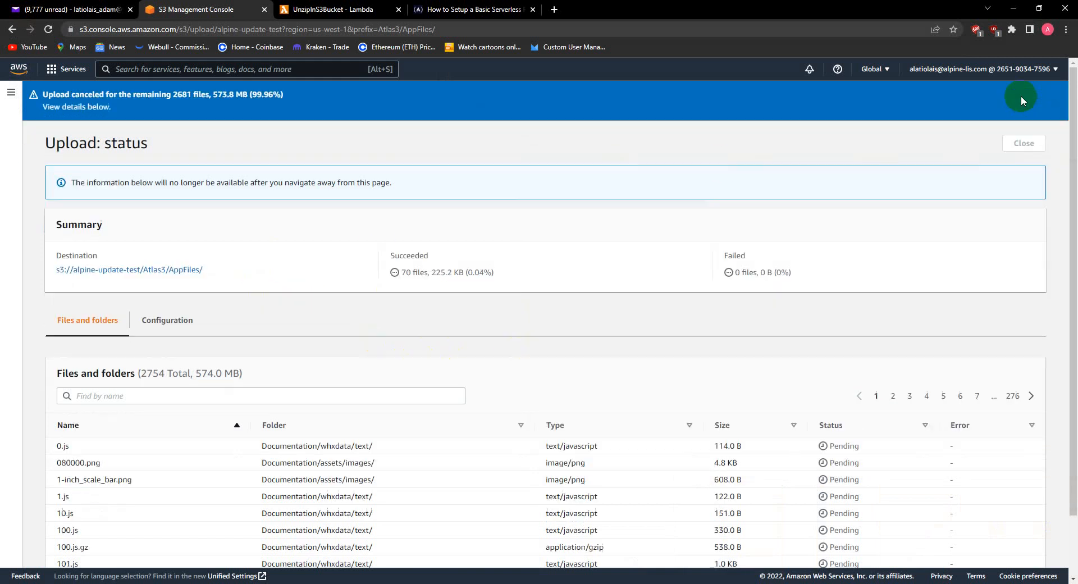
left_click(1022, 147)
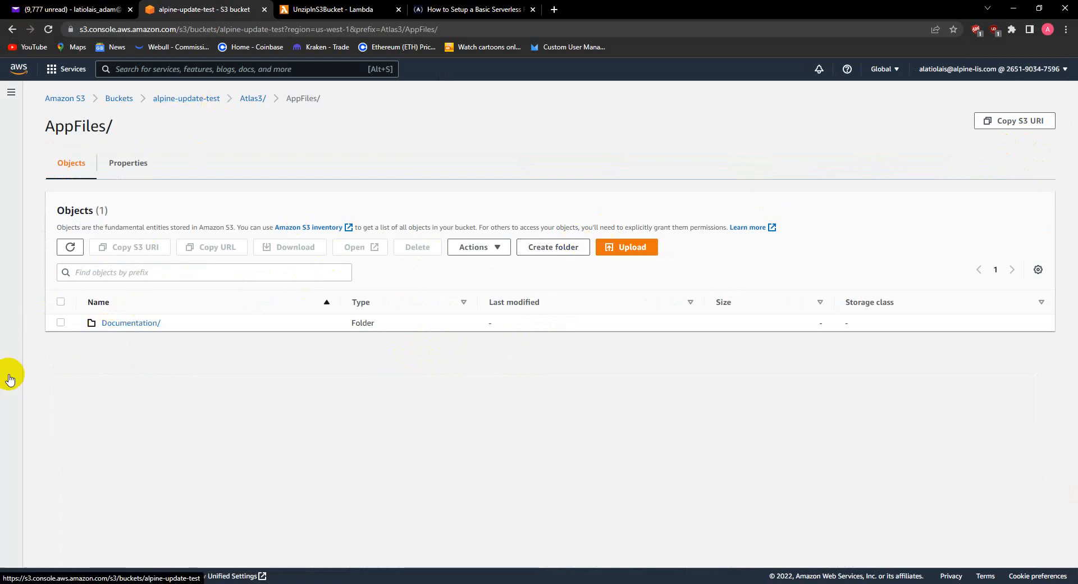
left_click(253, 101)
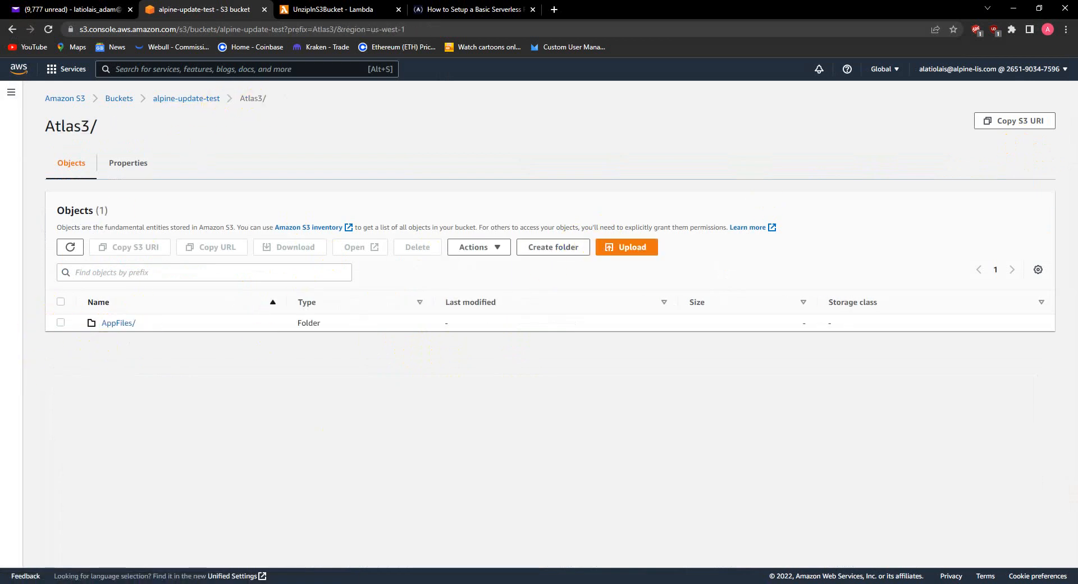
left_click(185, 103)
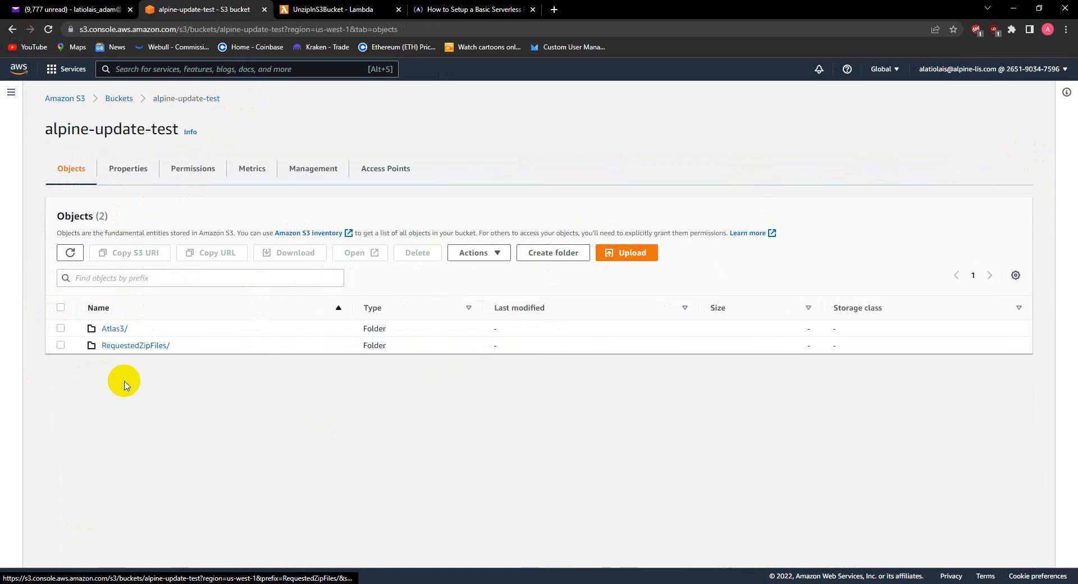
left_click(548, 258)
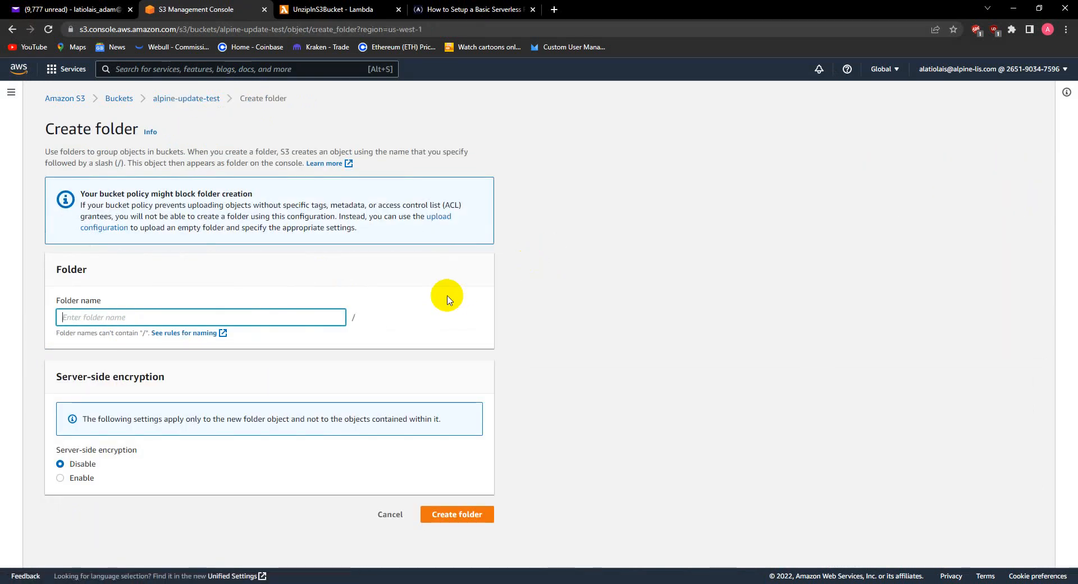
left_click(390, 515)
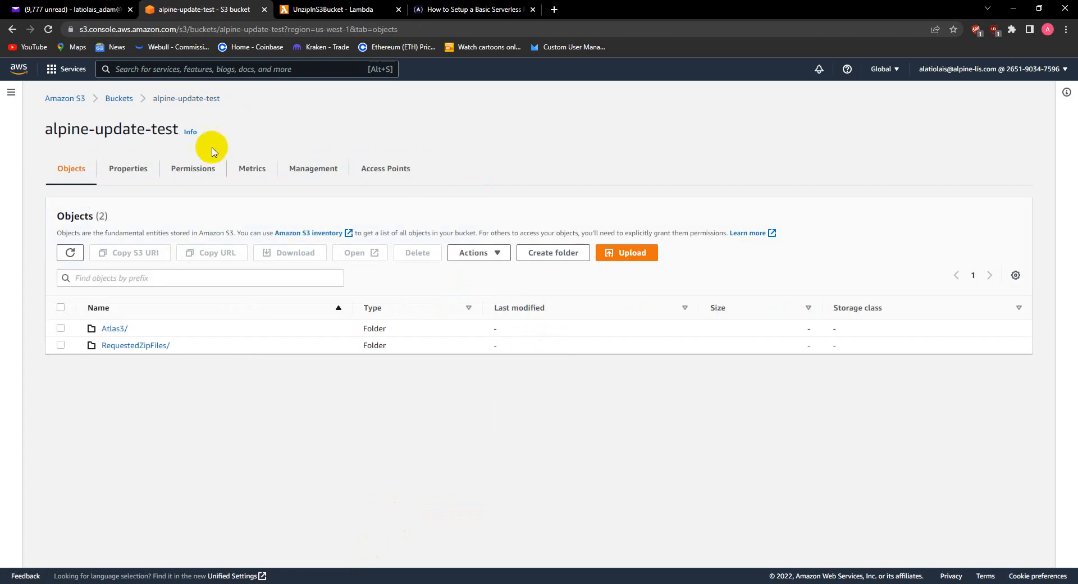
Step: Examine how the files are organised in the Builds/3.1.71 folder of the spi-transfer bucket
left_click(118, 101)
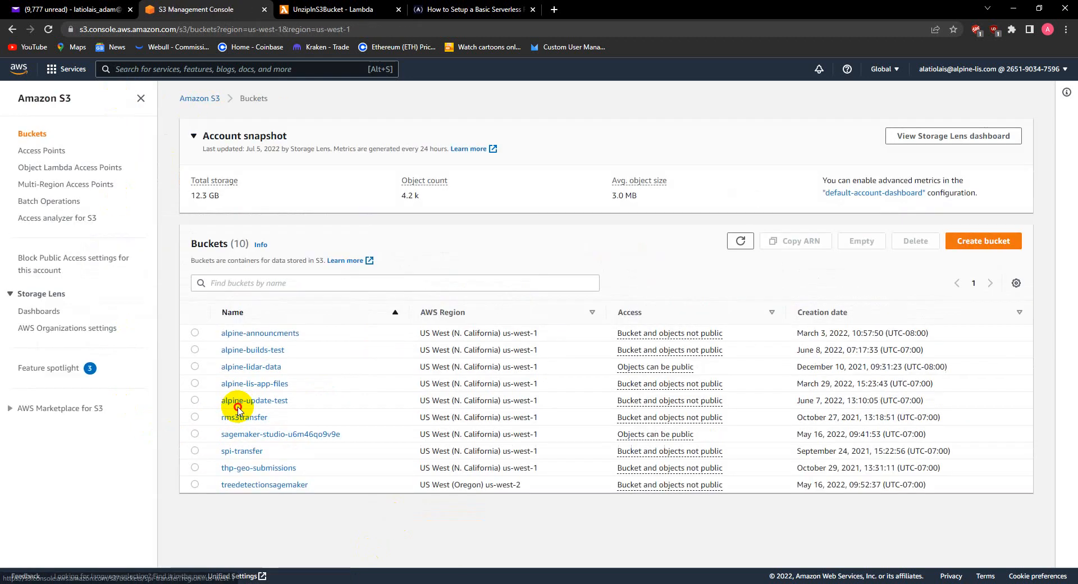
left_click(234, 450)
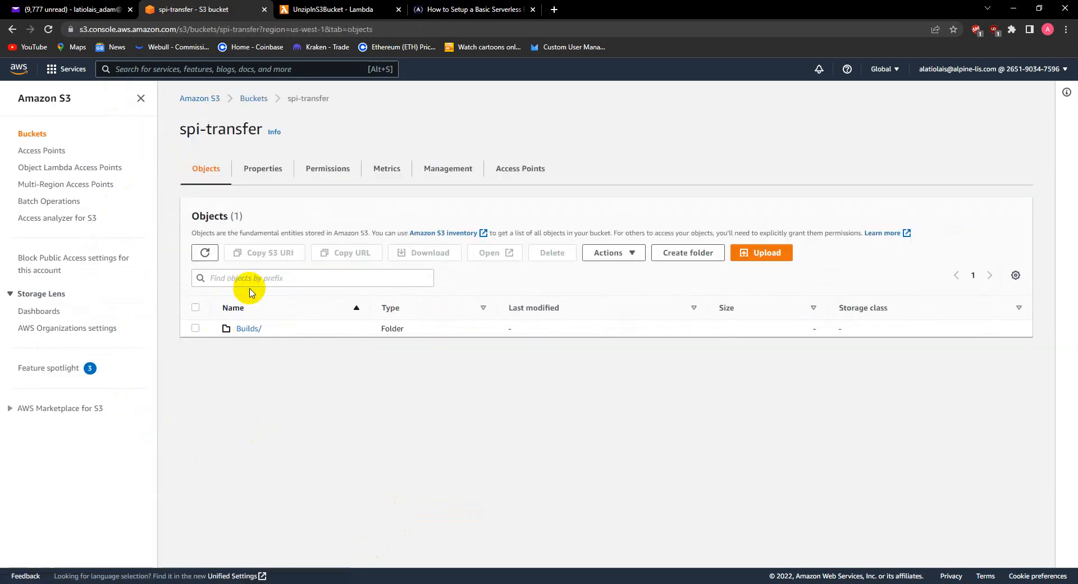
left_click(248, 331)
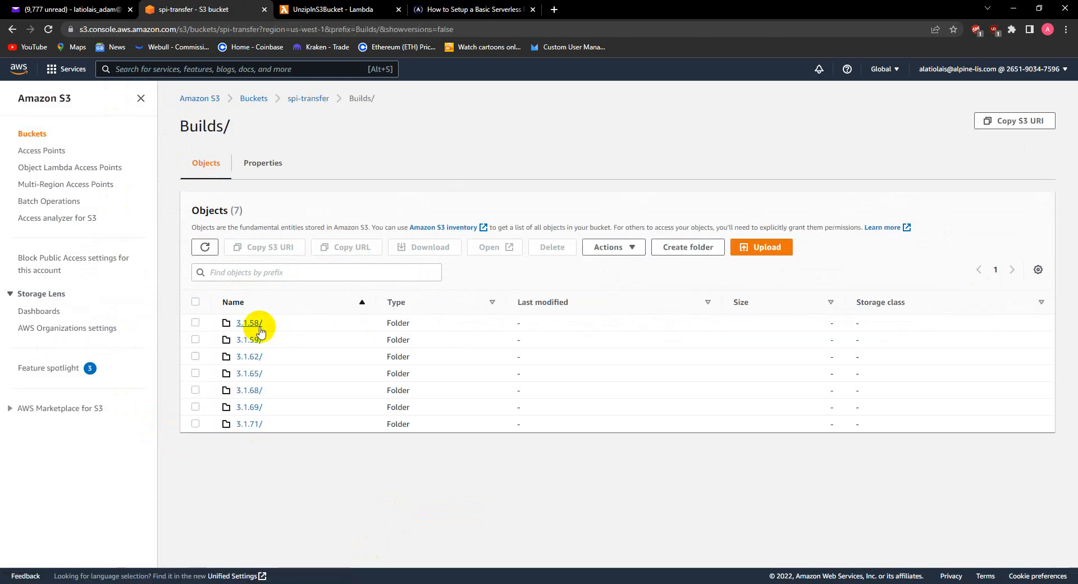
left_click(250, 427)
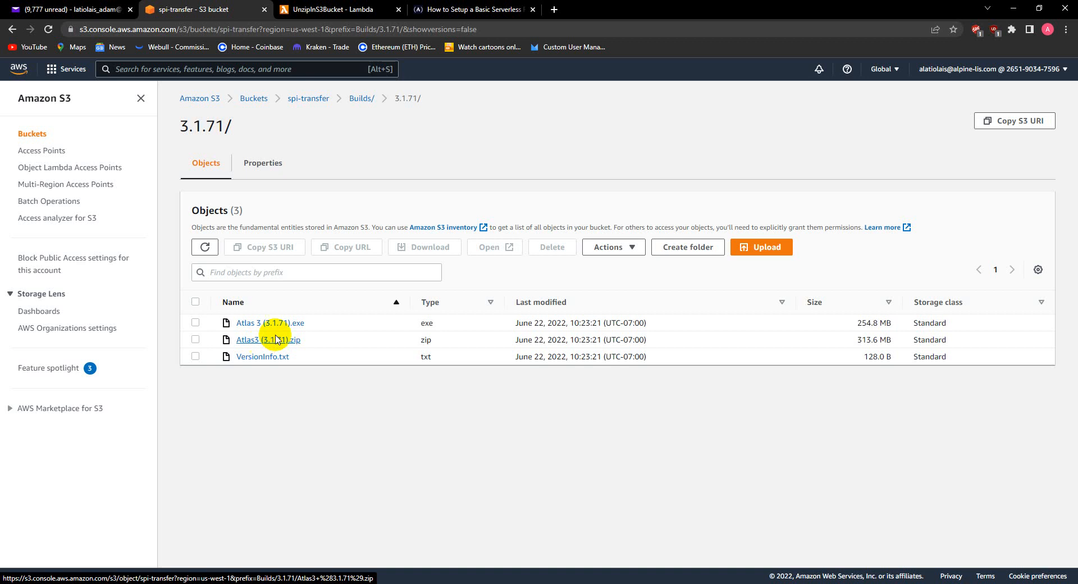
left_click_drag(172, 125, 219, 125)
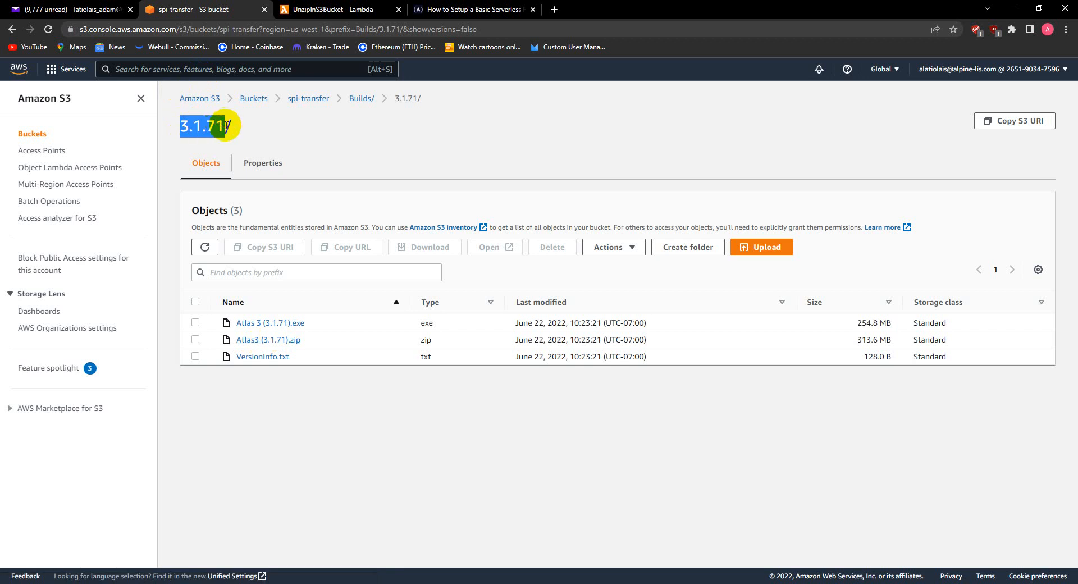
left_click(297, 125)
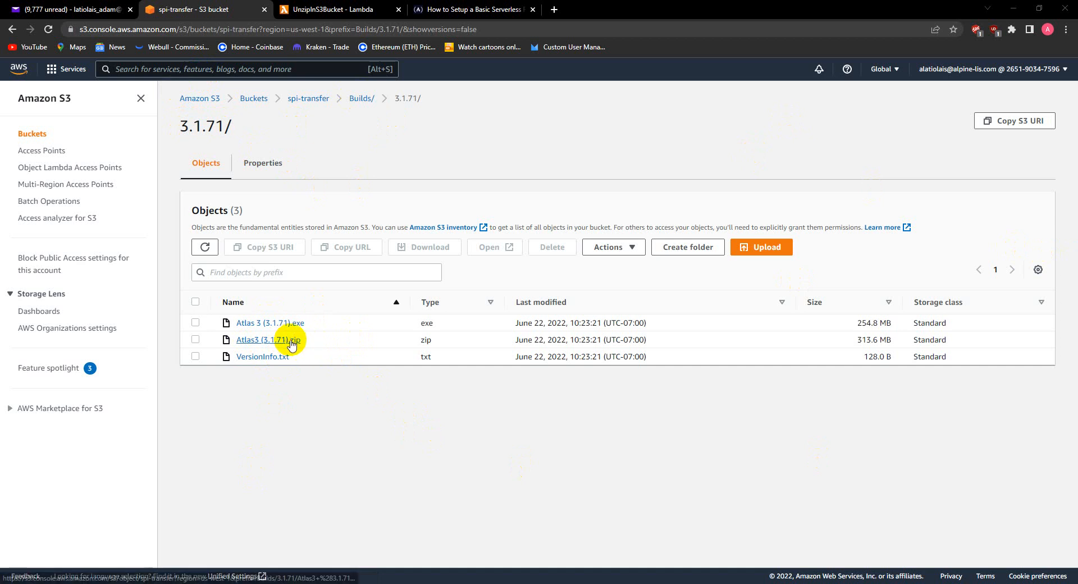
Step: Upload the _HashData text file from the local 3.1.1.33 folder to the Atlas3 folder of the alpine-update-test bucket
left_click(360, 100)
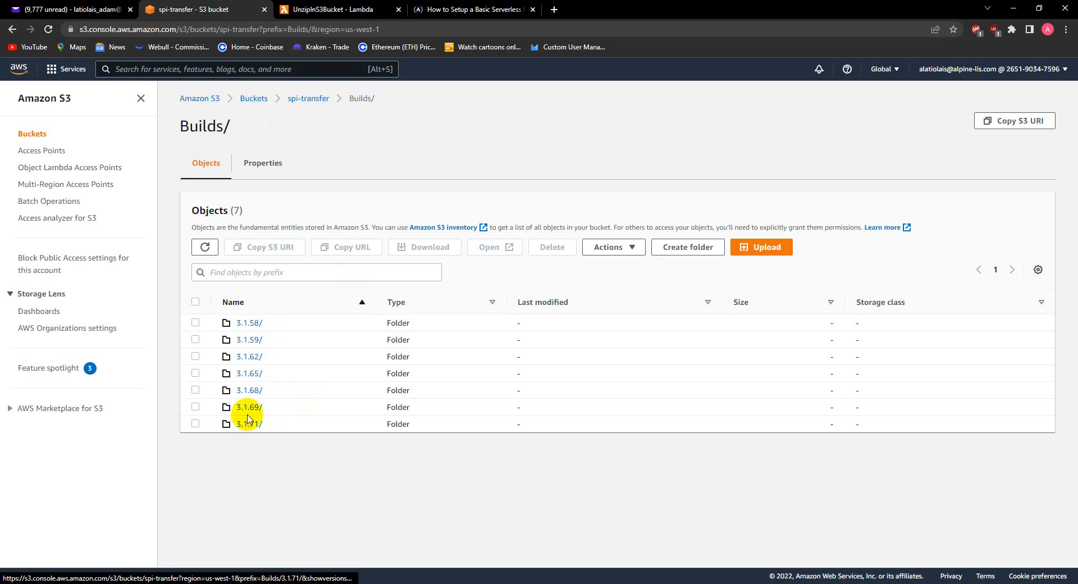
left_click(253, 105)
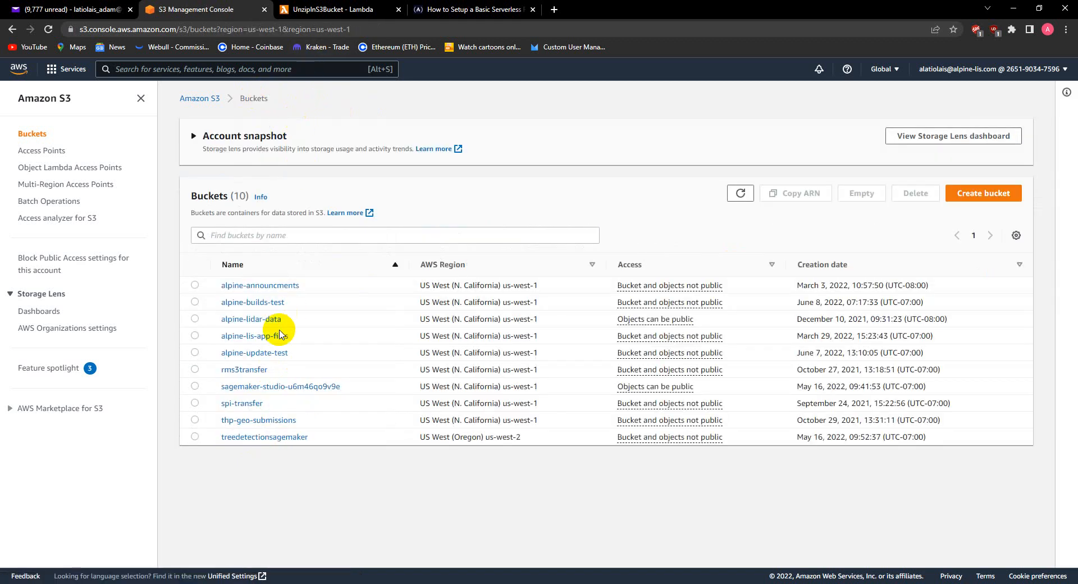
left_click(251, 400)
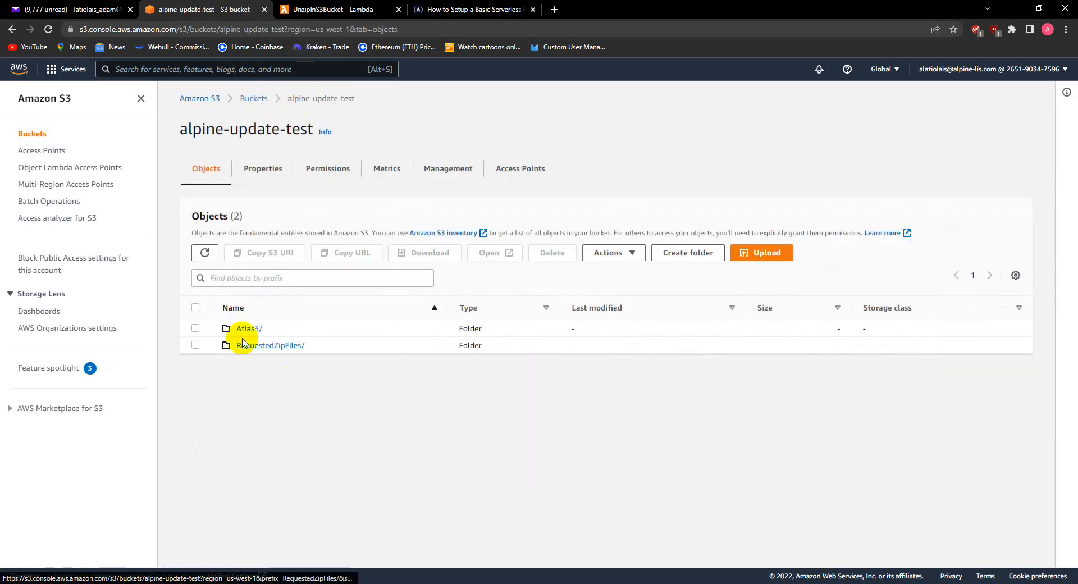
left_click(243, 401)
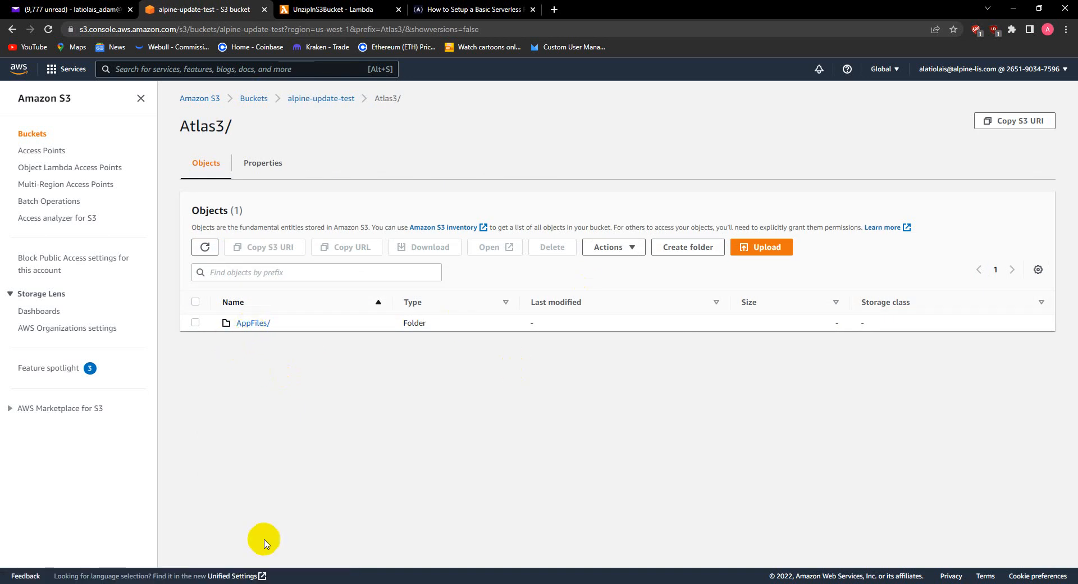
mouse_move(204, 544)
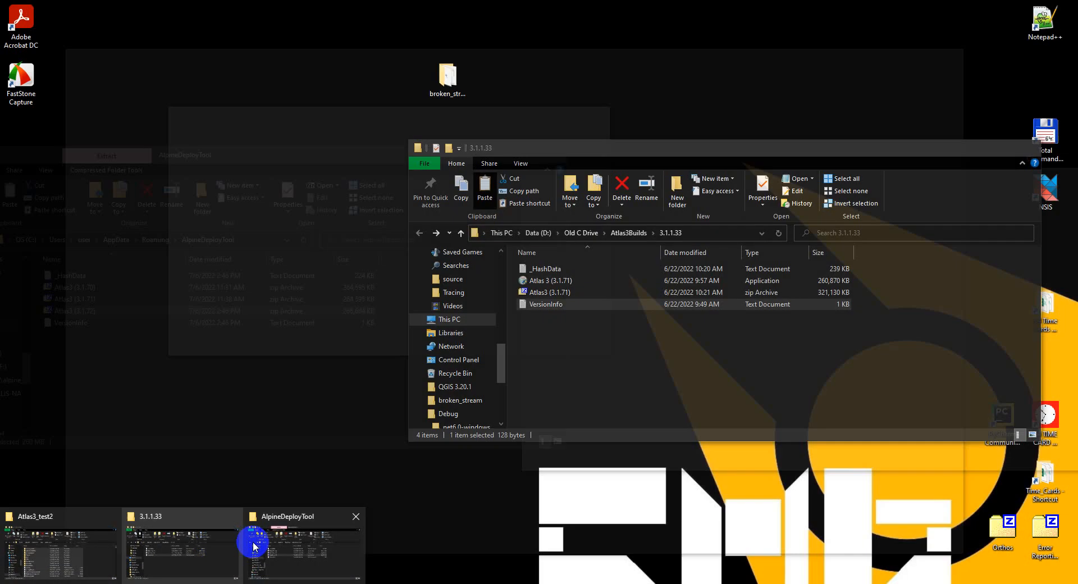
mouse_move(77, 549)
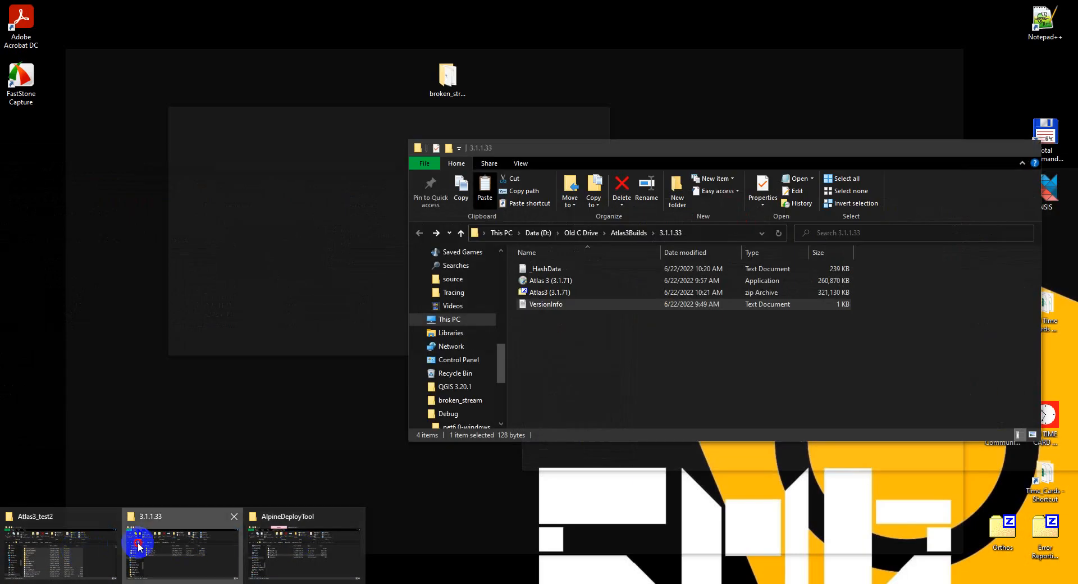
left_click(137, 548)
left_click(559, 274)
left_click_drag(550, 271, 287, 392)
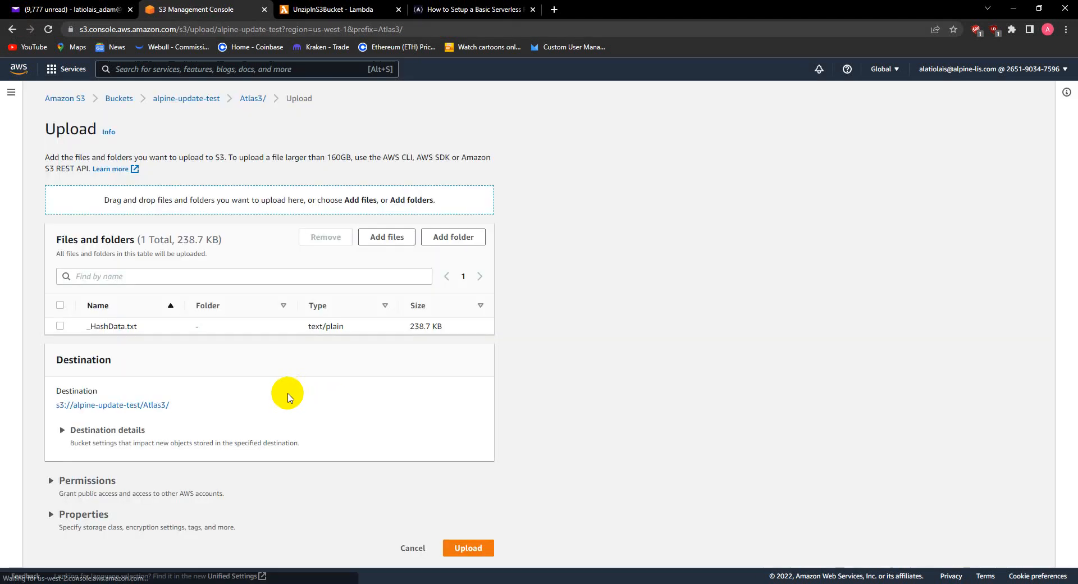
left_click(467, 547)
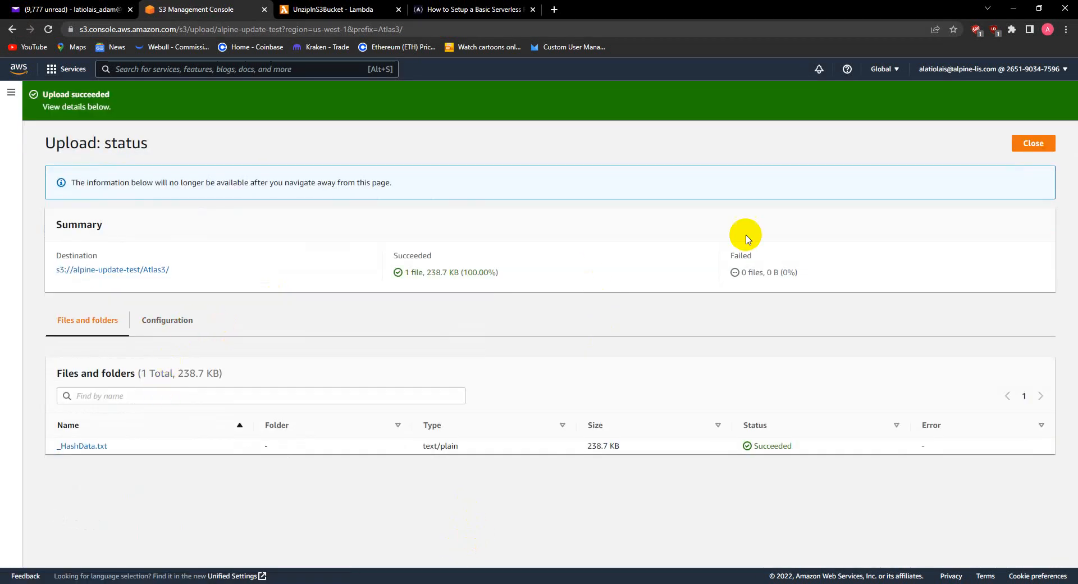
left_click(1031, 146)
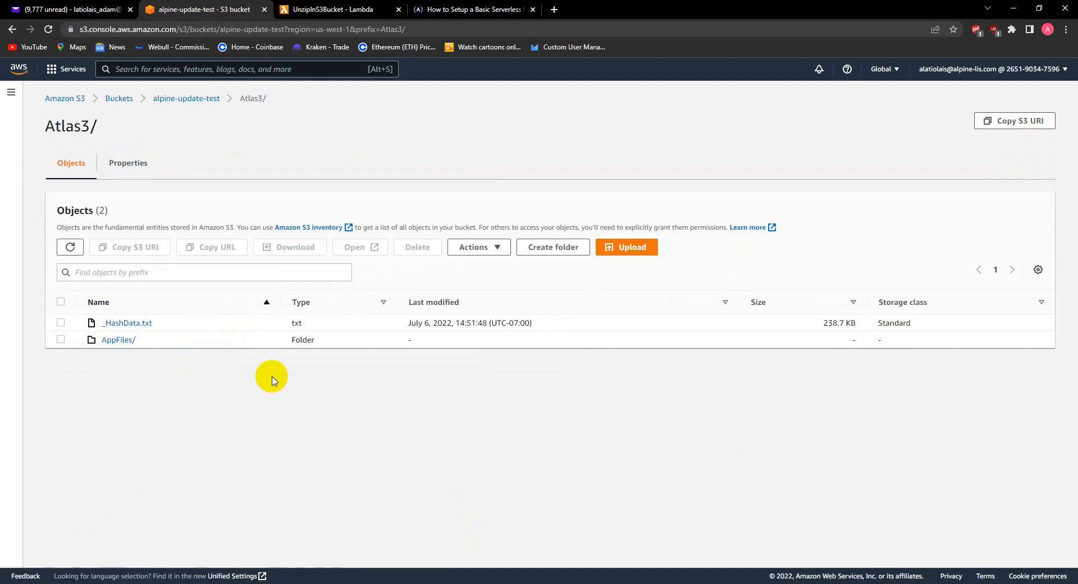
Step: Create a folder named Builds at the top level of the alpine-update-test bucket
left_click(156, 98)
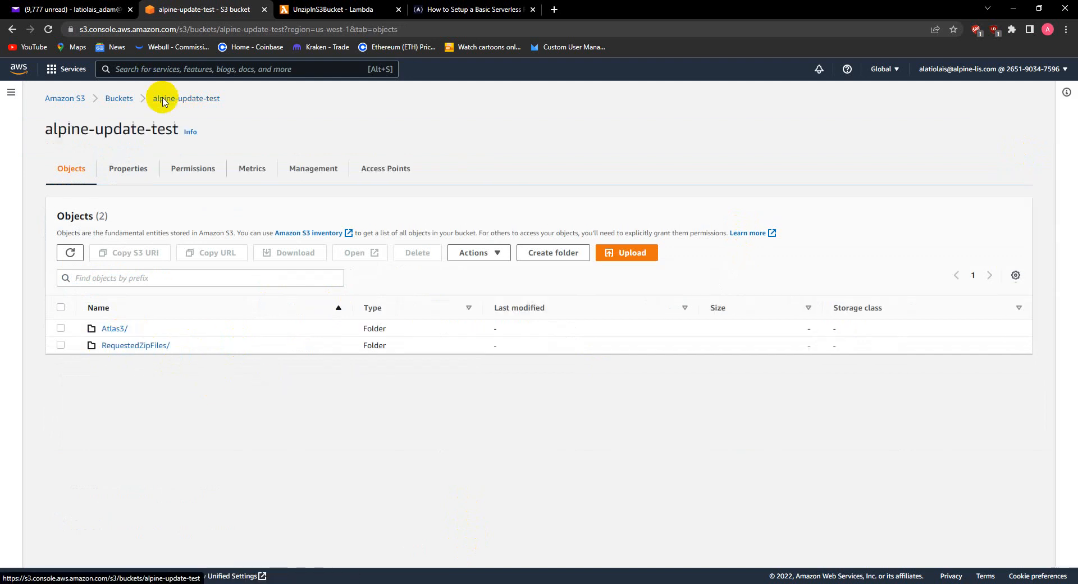
left_click(543, 254)
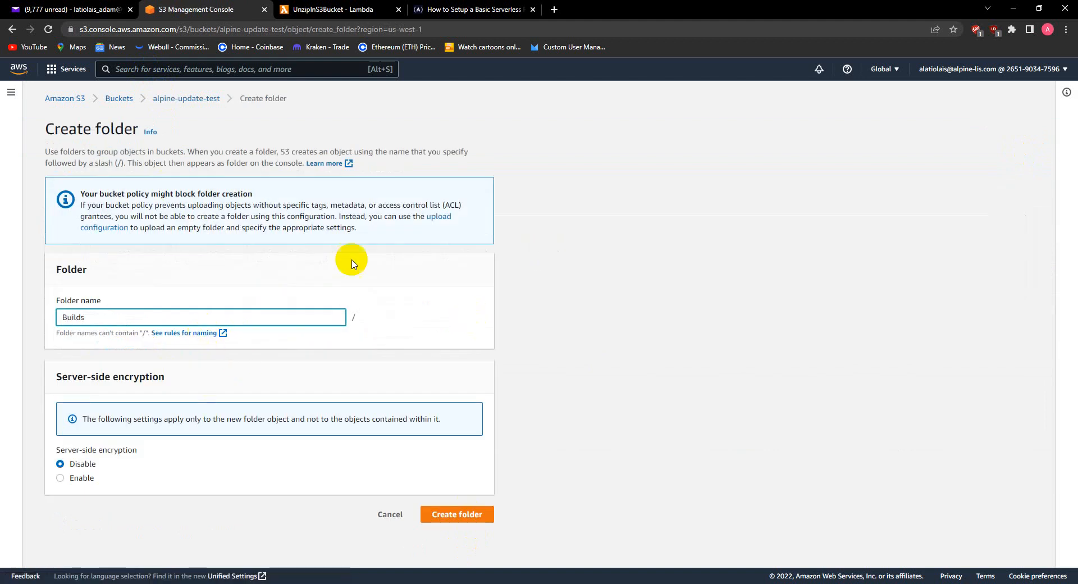
left_click(451, 513)
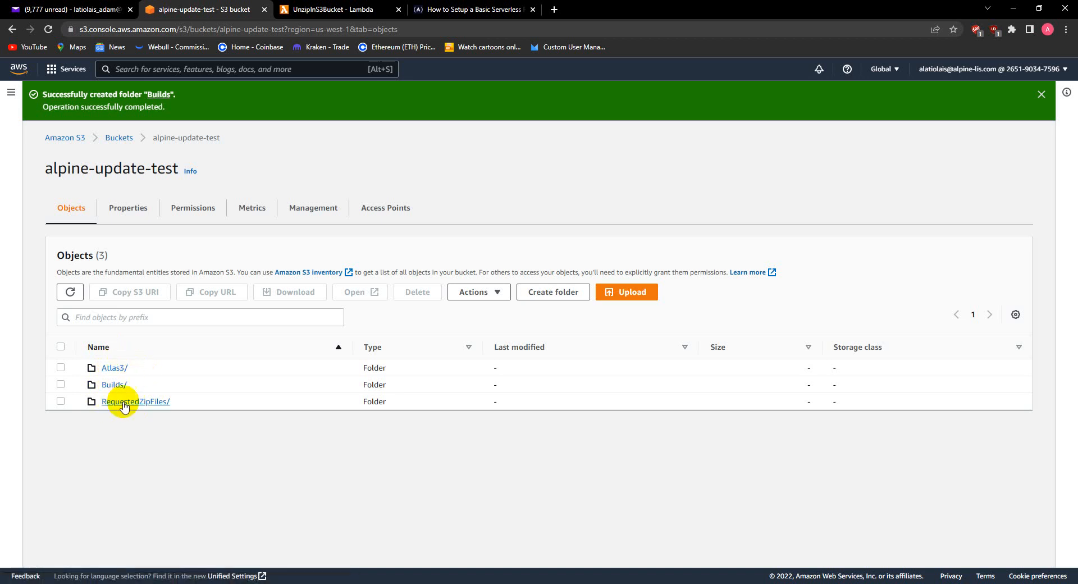
Step: Create a subfolder named 3.1.72 inside the Builds folder
left_click(109, 385)
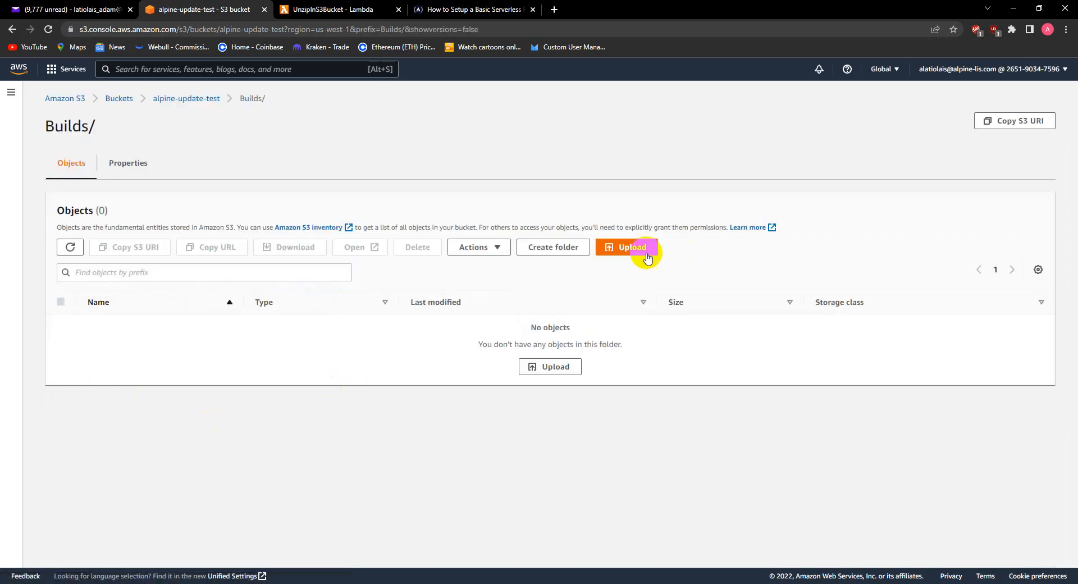
left_click(534, 247)
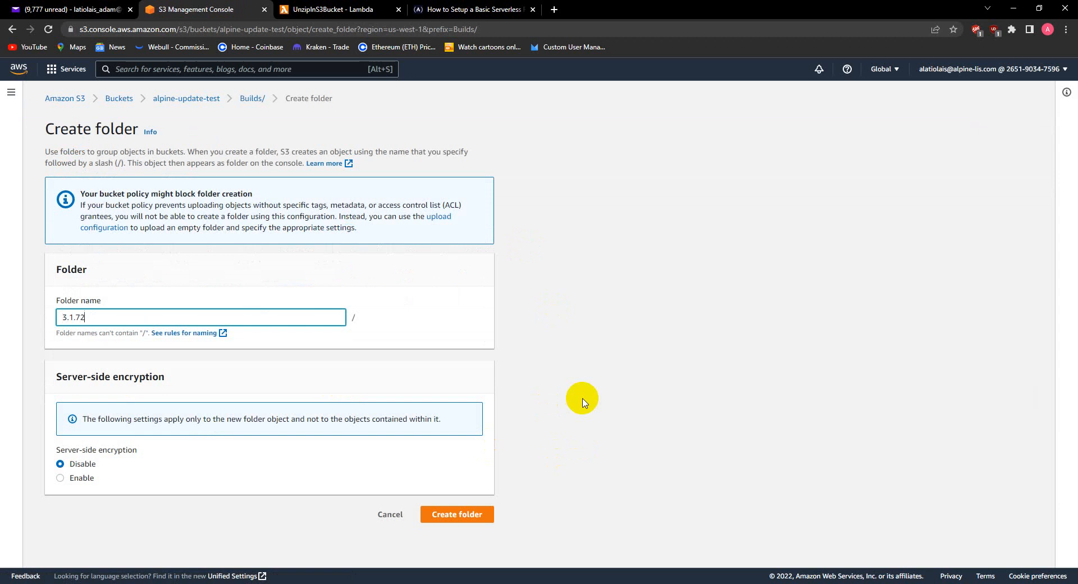
left_click(458, 514)
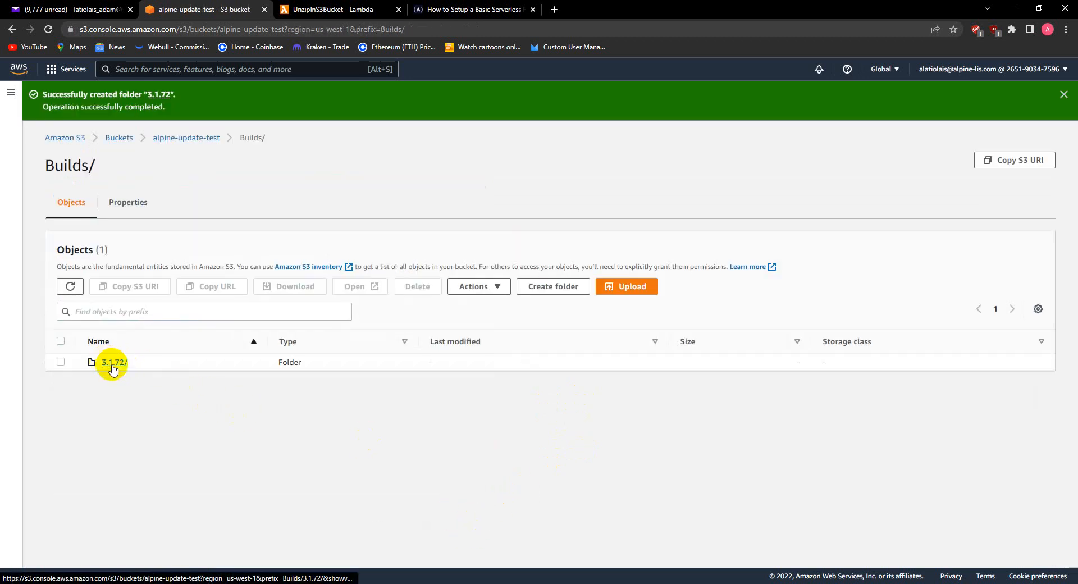
Step: Open the bucket's 3.1.72 folder and identify the Atlas3 zip archive and VersionInfo file in the local 3.1.1.33 folder
left_click(114, 362)
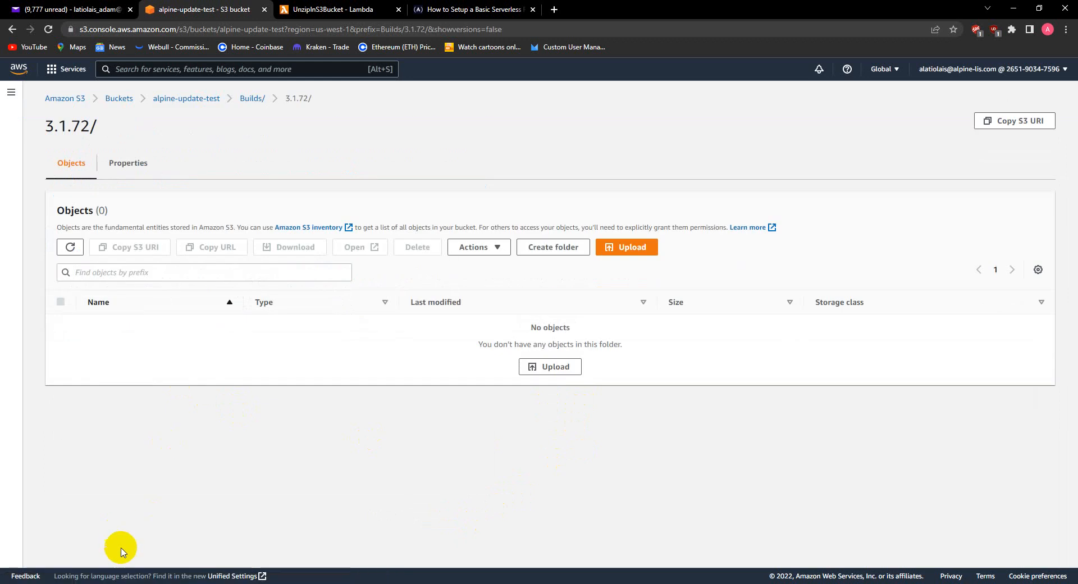
mouse_move(168, 577)
left_click(182, 556)
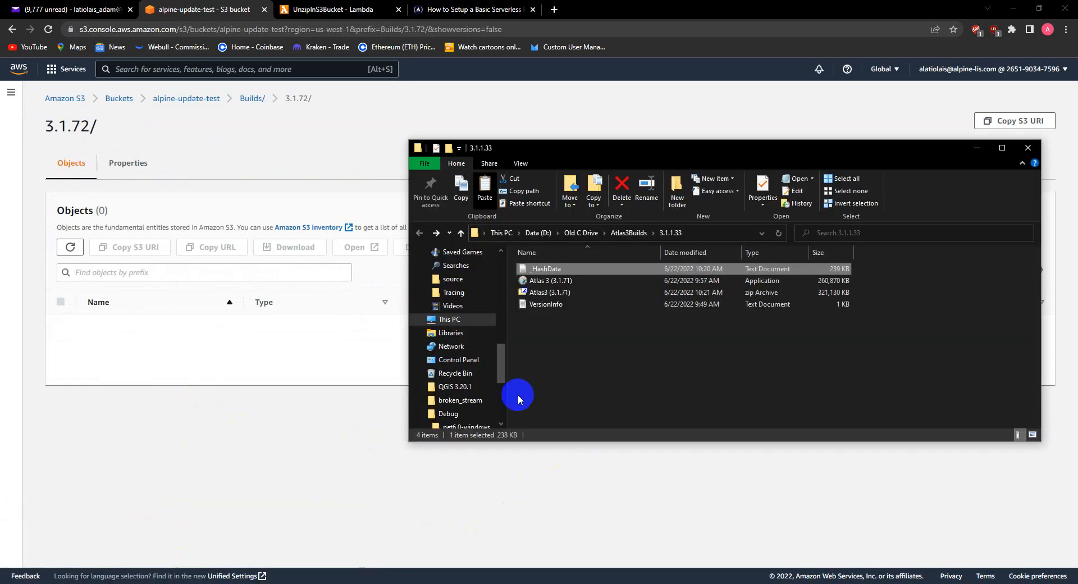
left_click(555, 292)
left_click(563, 308, "ctrl")
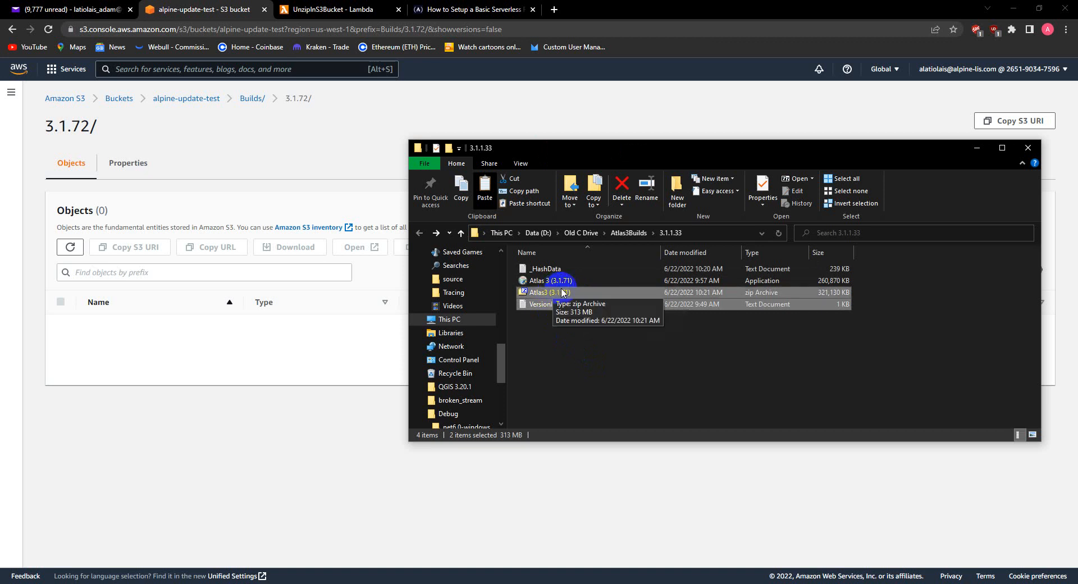
left_click(573, 353)
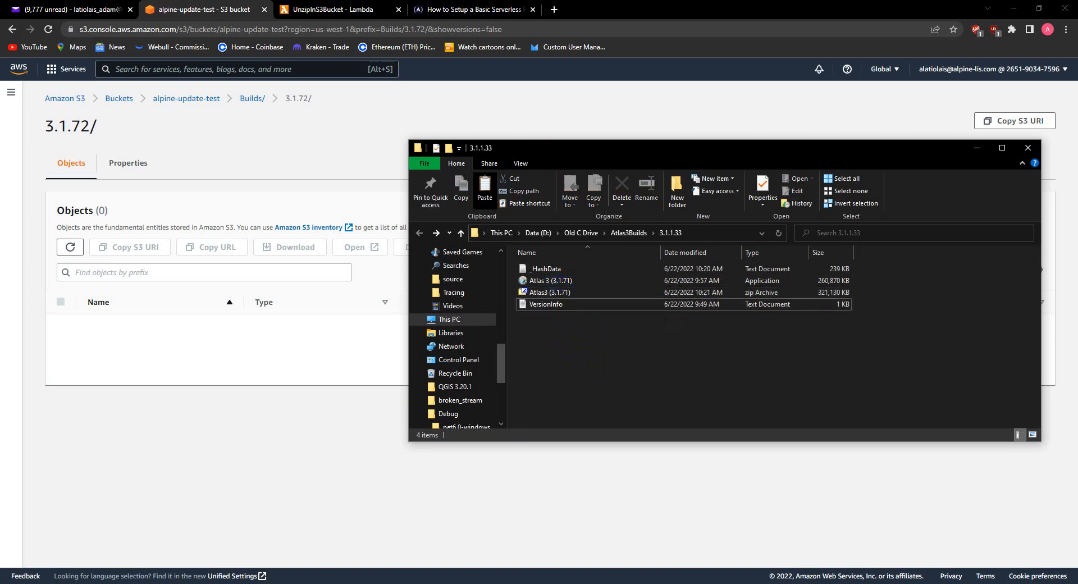
Step: Upload the Atlas3 (3.1.72) zip archive and VersionInfo text file from the local AlpineDeployTool folder to the bucket's 3.1.72 folder
left_click(84, 548)
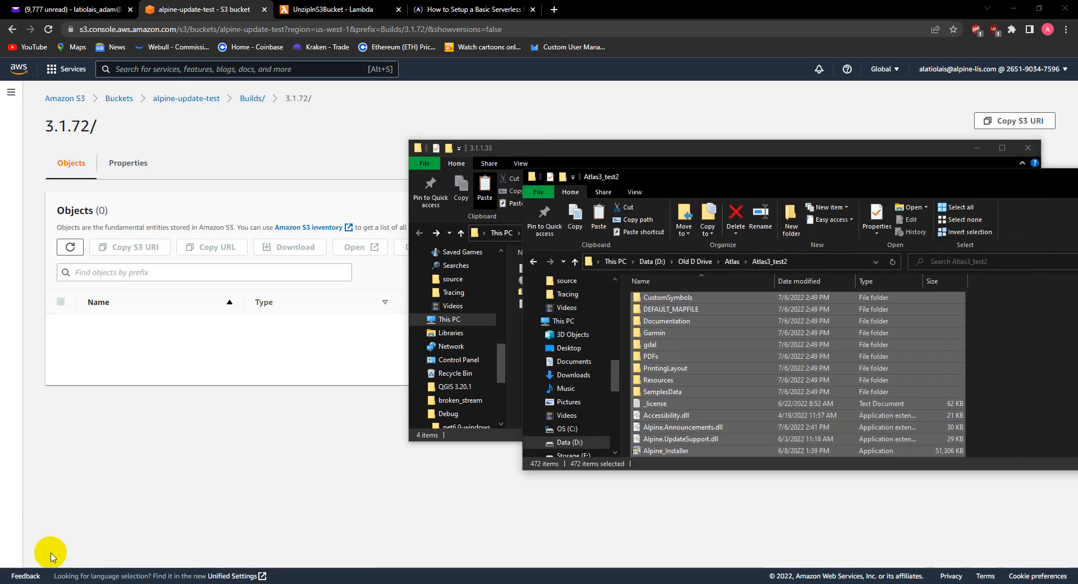
left_click(548, 166)
left_click(703, 232)
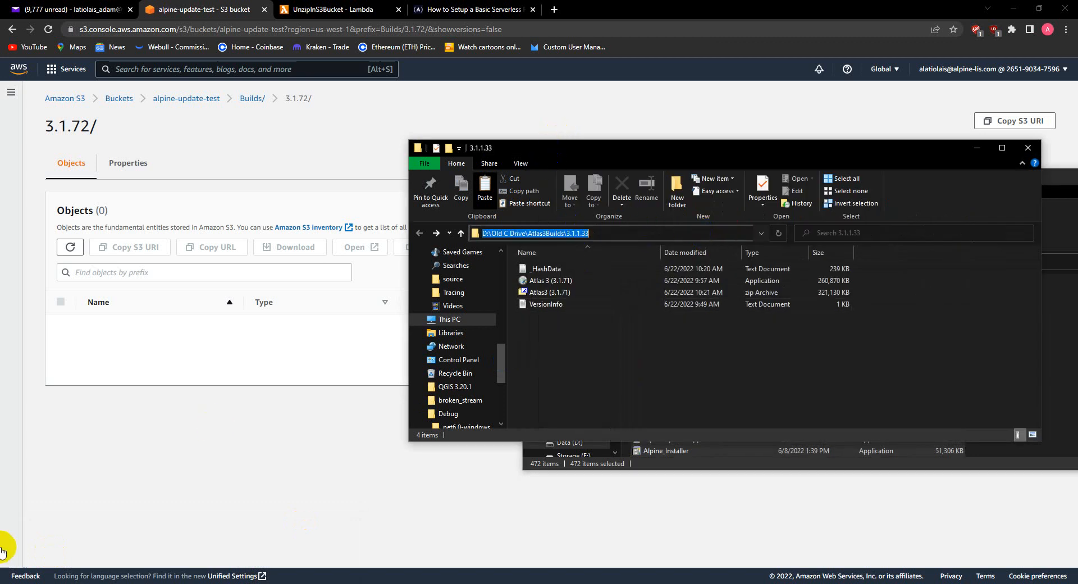
left_click(284, 536)
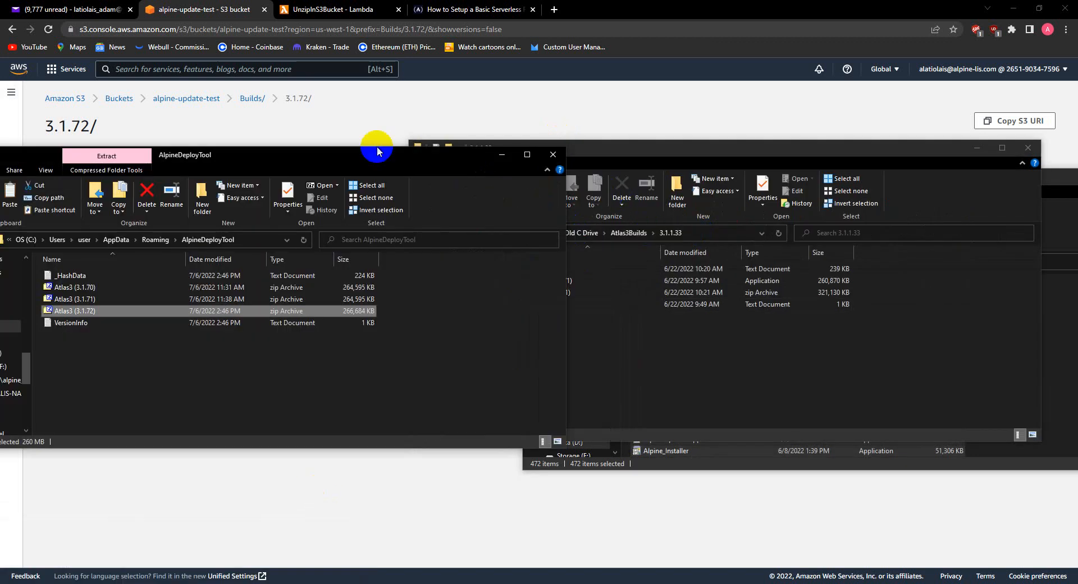
left_click_drag(349, 149, 916, 171)
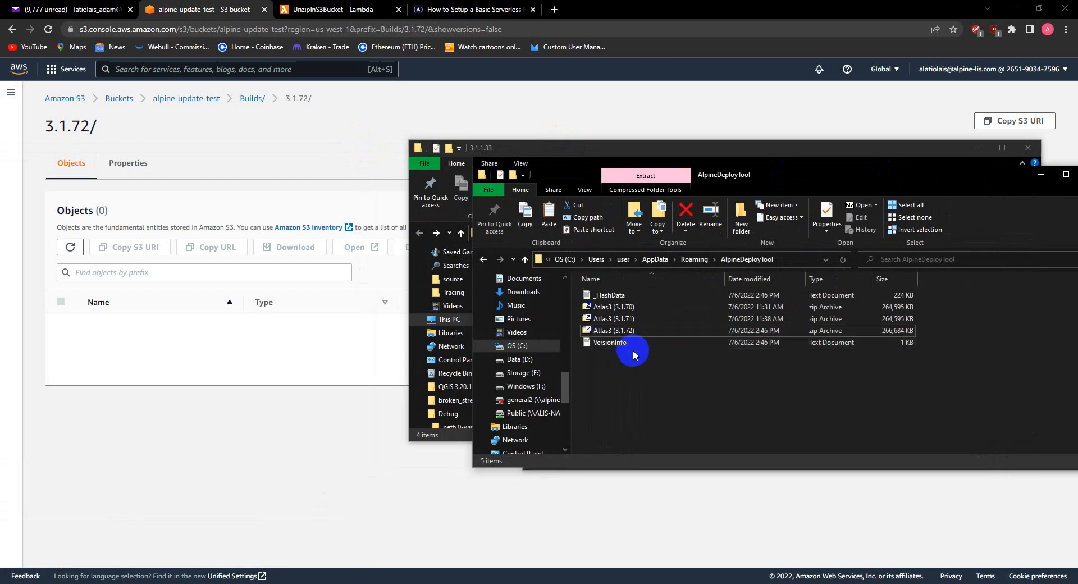
left_click(624, 332)
left_click(619, 344, "ctrl")
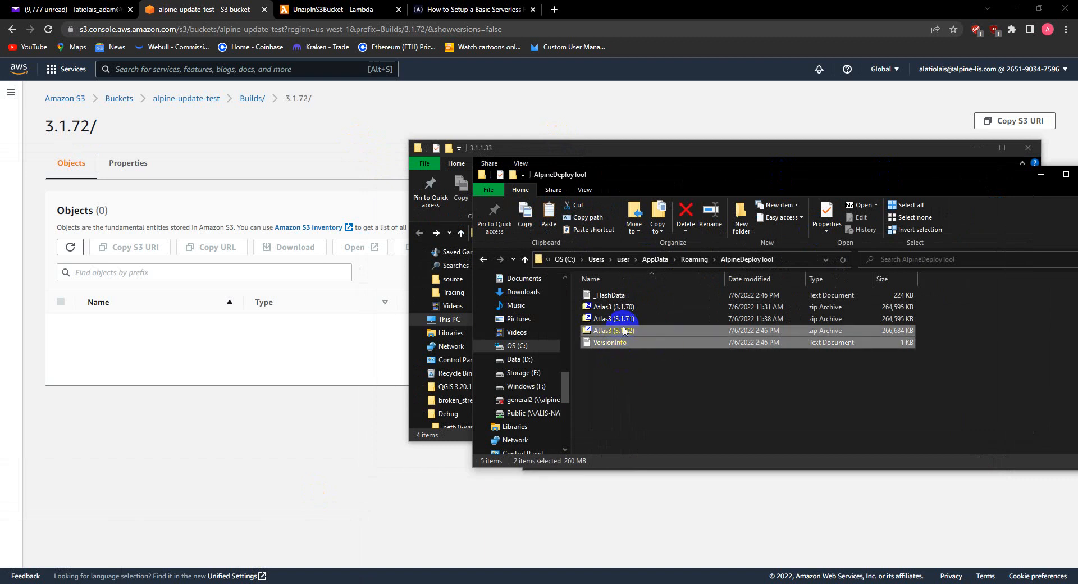
left_click_drag(623, 332, 349, 445)
scroll(472, 523, "down", 1)
left_click(473, 548)
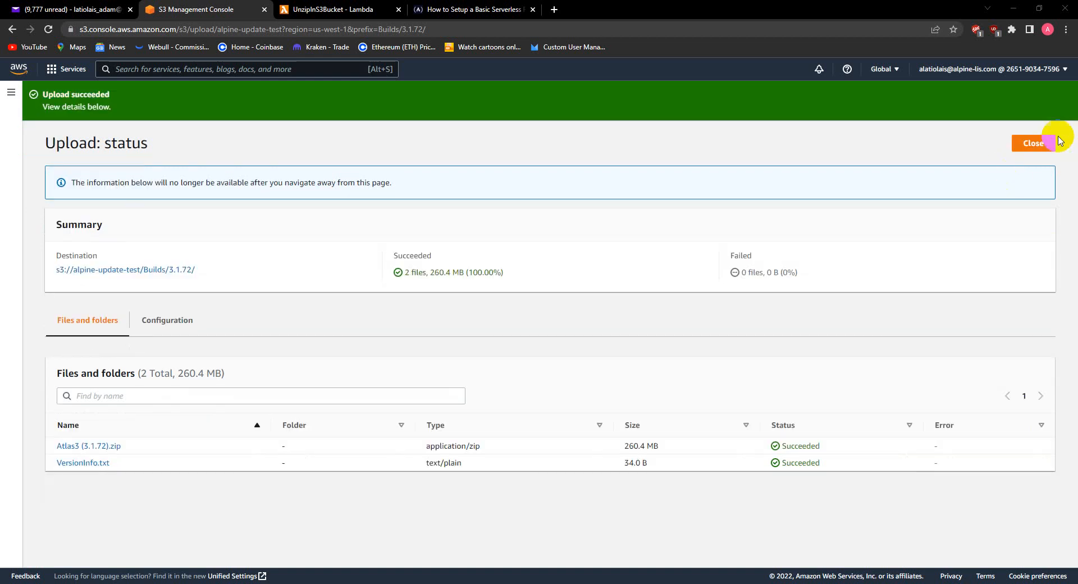
left_click(1035, 144)
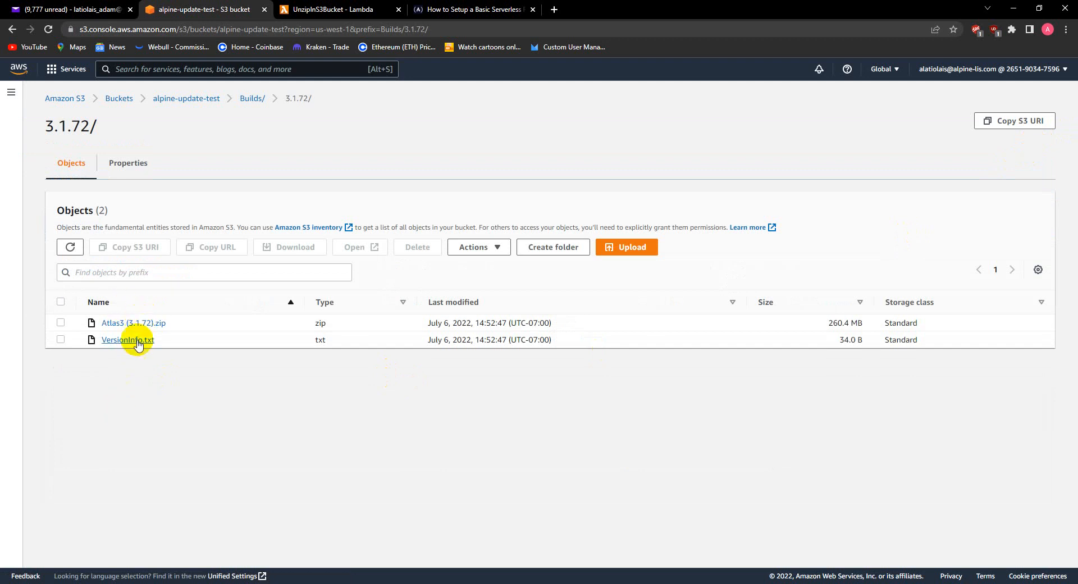
Step: Return to the top level of the alpine-update-test bucket and open its Atlas3 folder
left_click(251, 98)
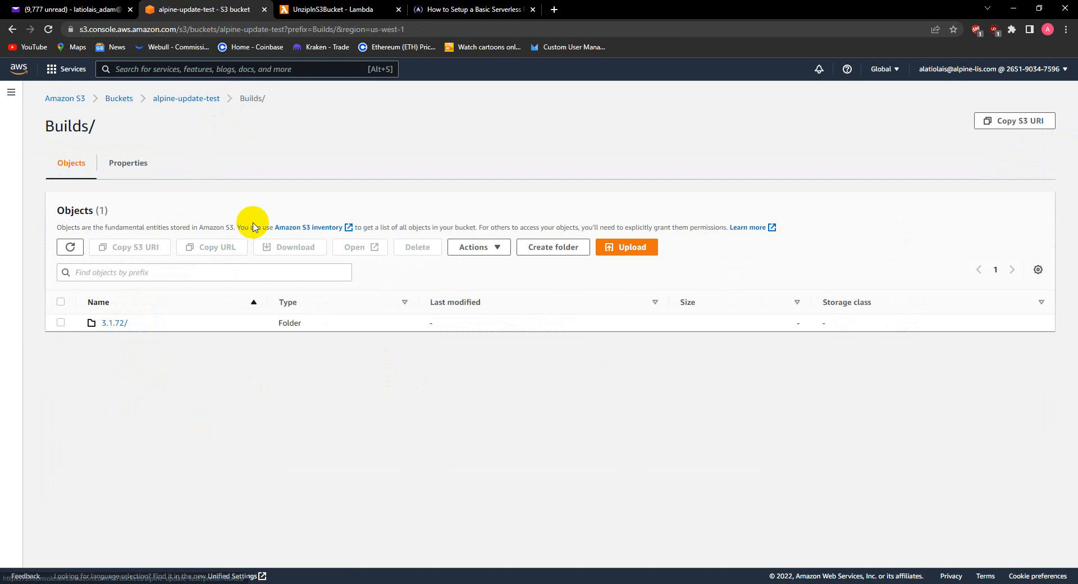
left_click(191, 99)
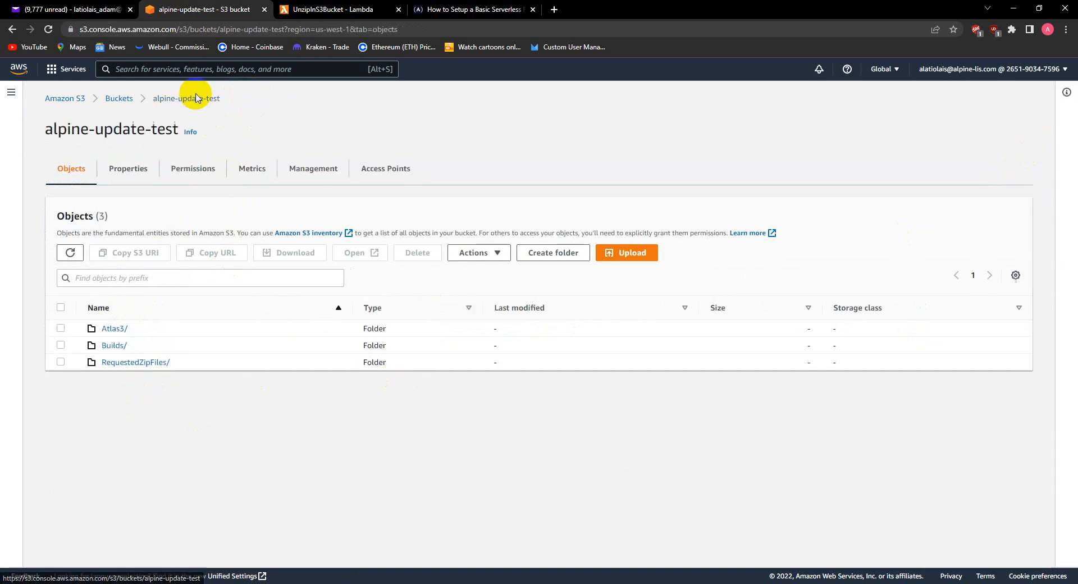
left_click(114, 328)
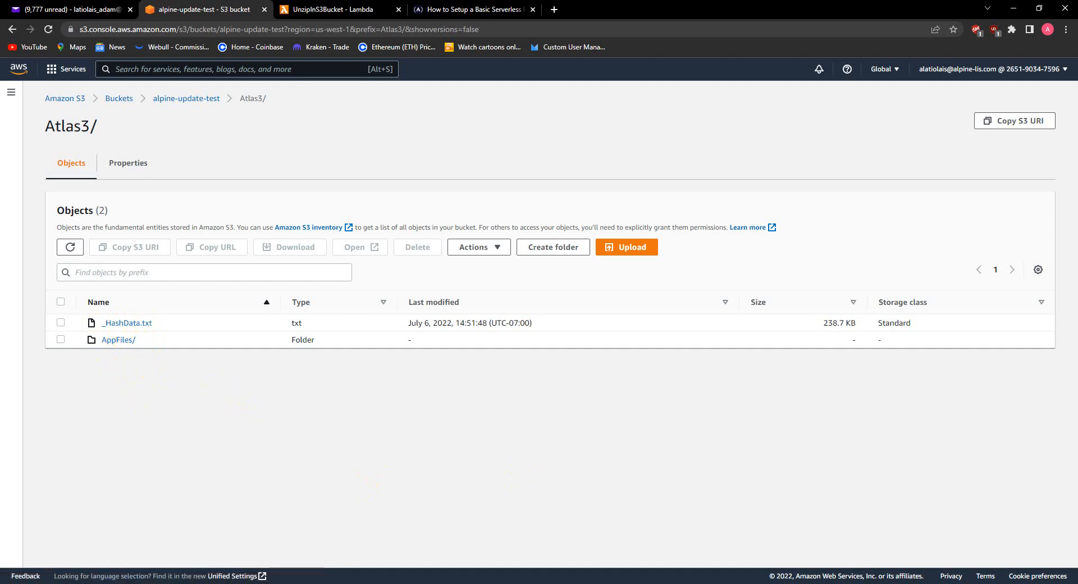
Step: Run the Alpine_Installer application from the local Atlas3_test2 folder to check the Atlas3 version status
mouse_move(181, 576)
mouse_move(237, 564)
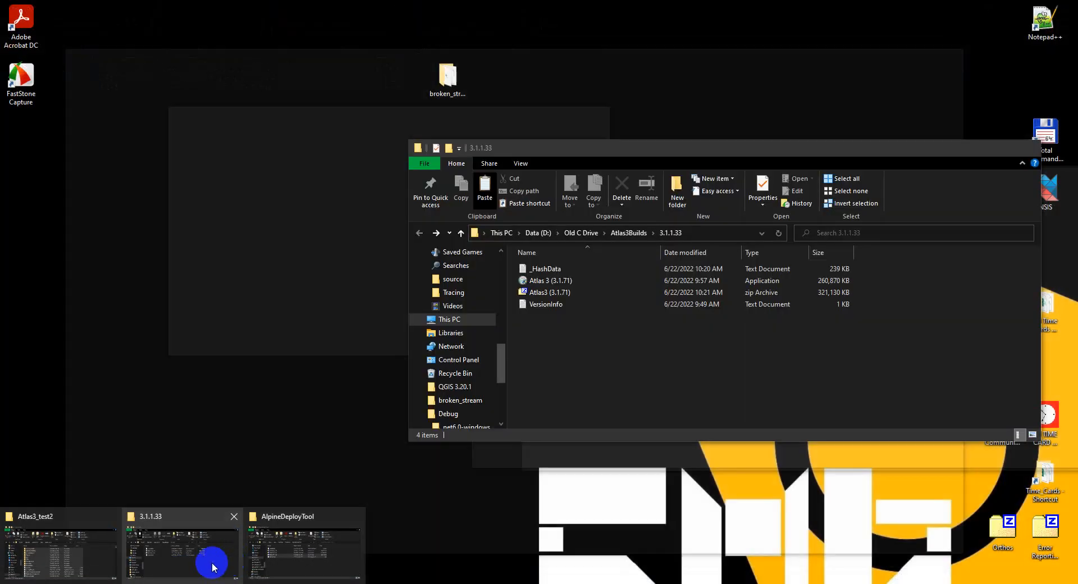
left_click(98, 560)
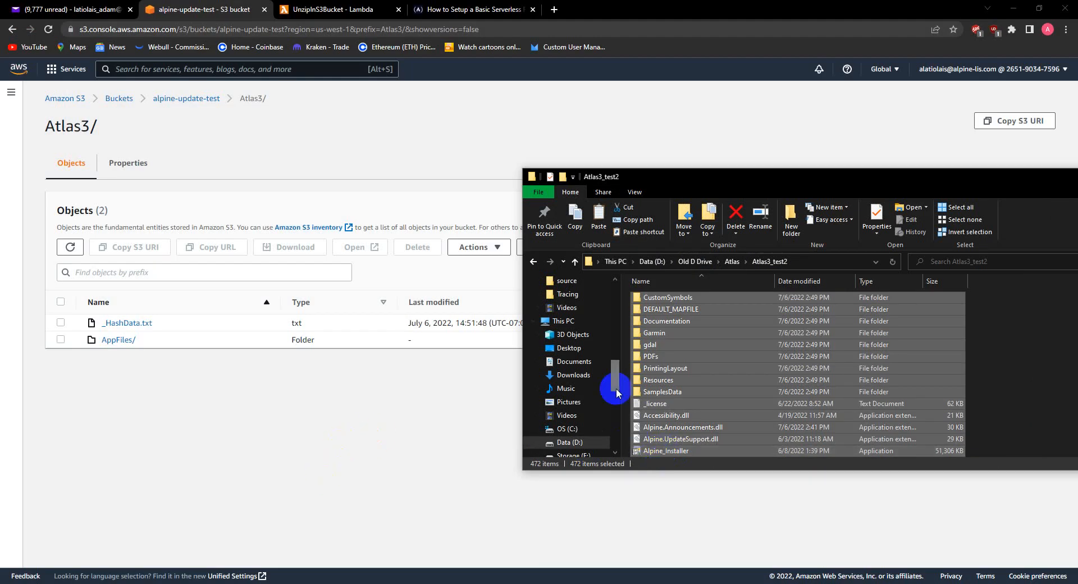
left_click(667, 415)
scroll(674, 359, "down", 3)
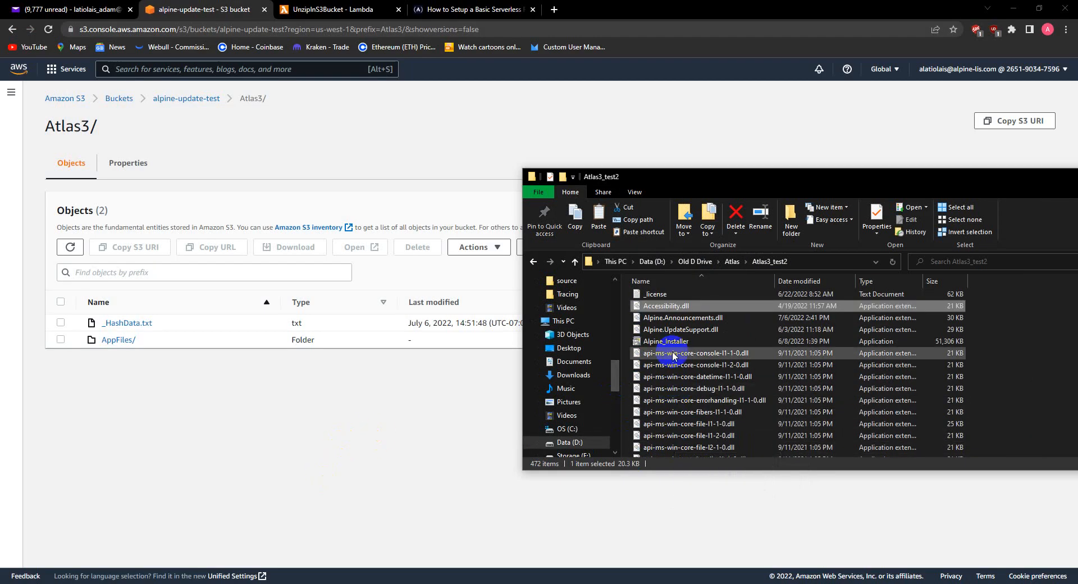
left_click(656, 342)
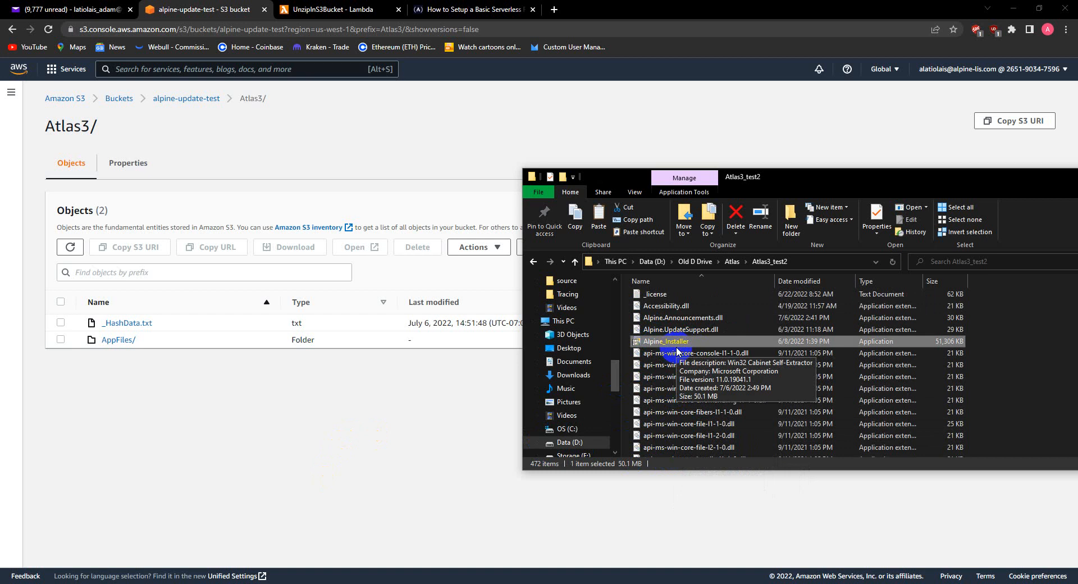
double_click(672, 351)
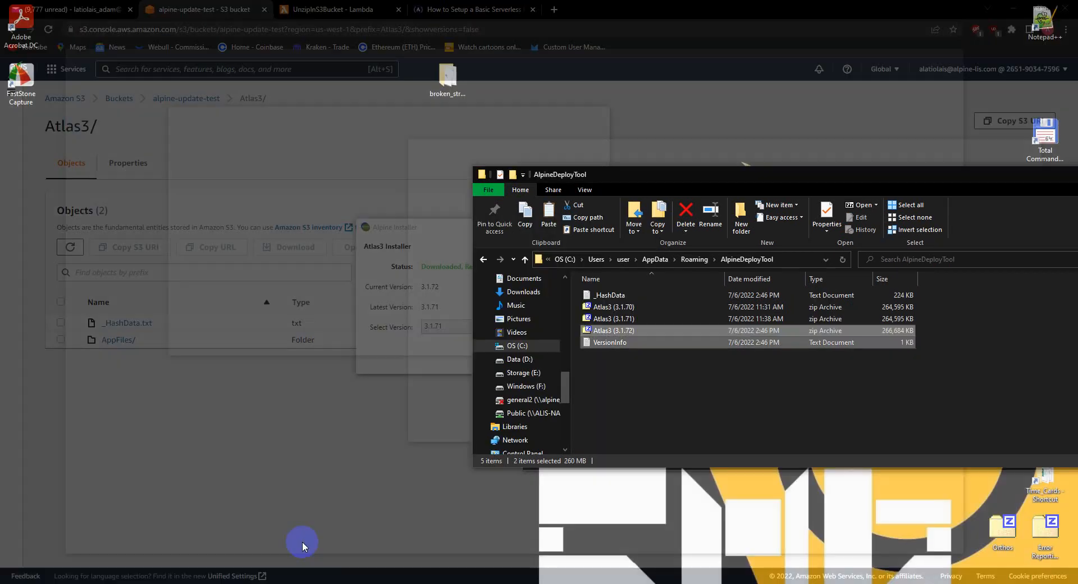
Step: Close the installer and delete the Atlas3 (3.1.71) zip archive from the local AlpineDeployTool folder
left_click(301, 533)
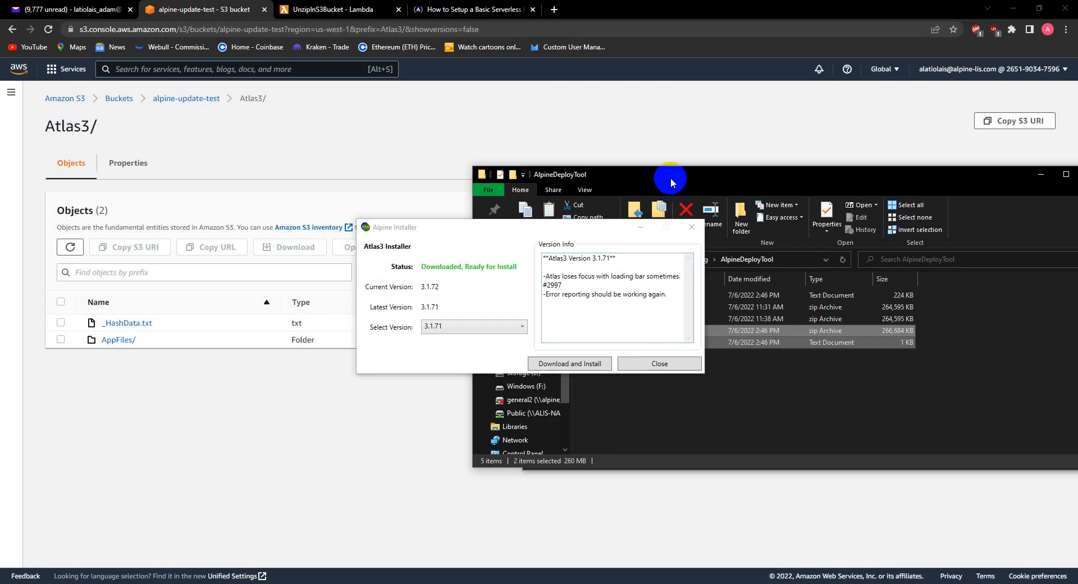
left_click_drag(671, 179, 248, 197)
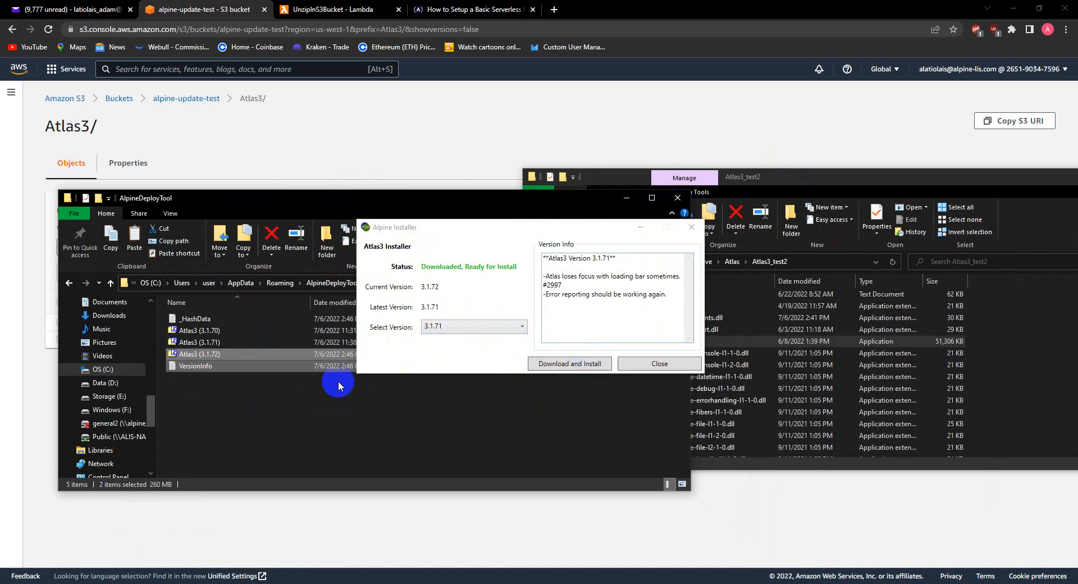
left_click(655, 365)
left_click(202, 342)
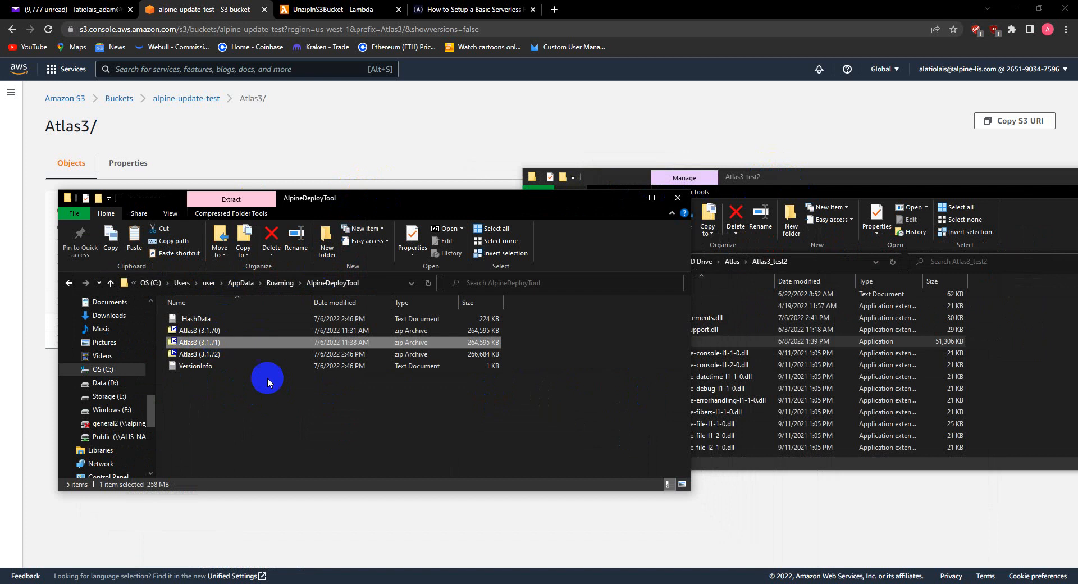
key("Delete")
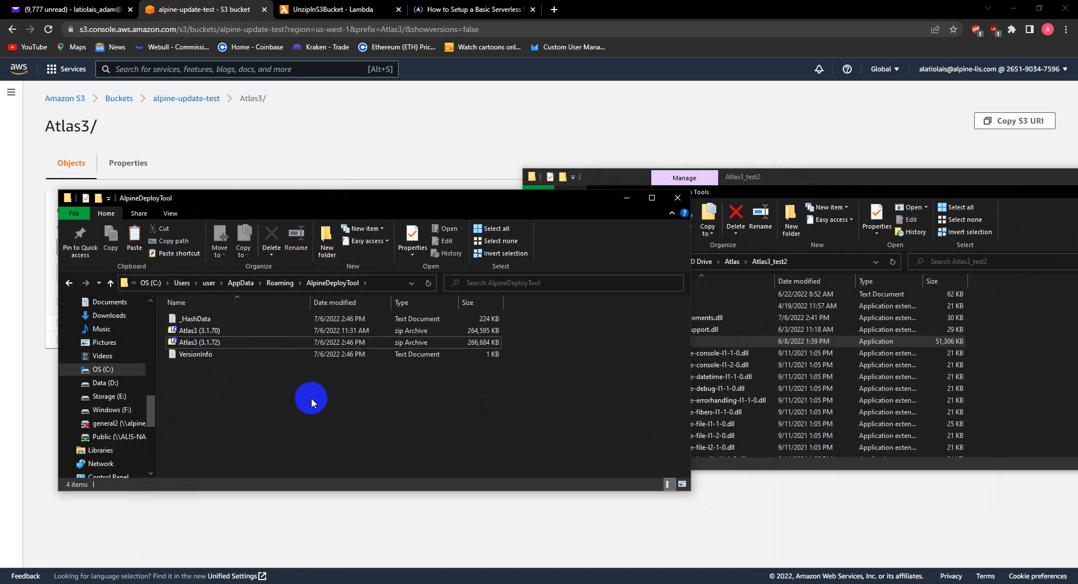
Step: Recheck the status in Alpine Installer, close it, and delete the Atlas3 (3.1.70) and Atlas3 (3.1.72) archives from the AlpineDeployTool folder
left_click(777, 180)
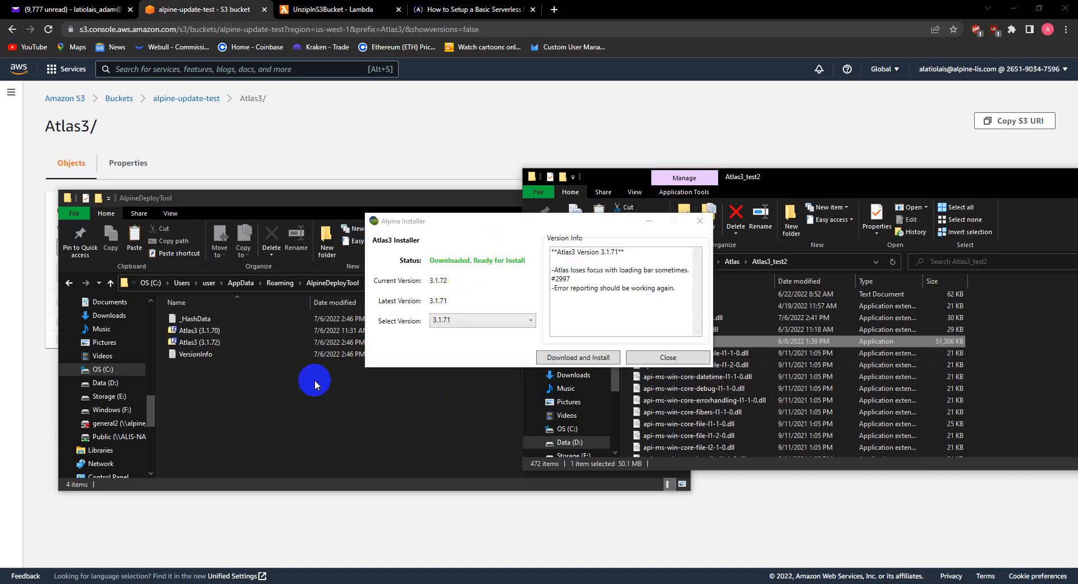
left_click(645, 358)
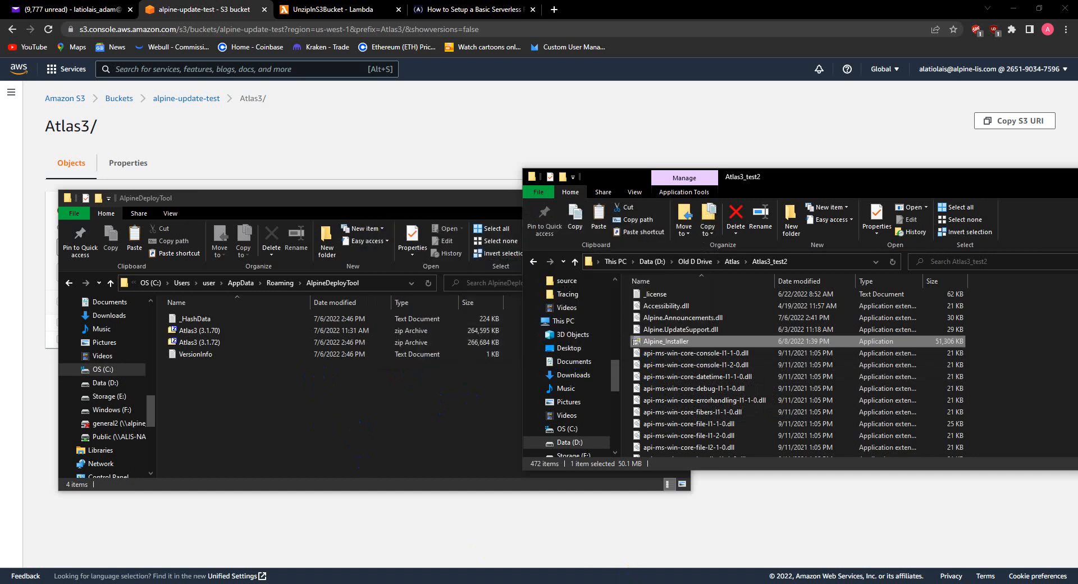
left_click(221, 333)
left_click(223, 343)
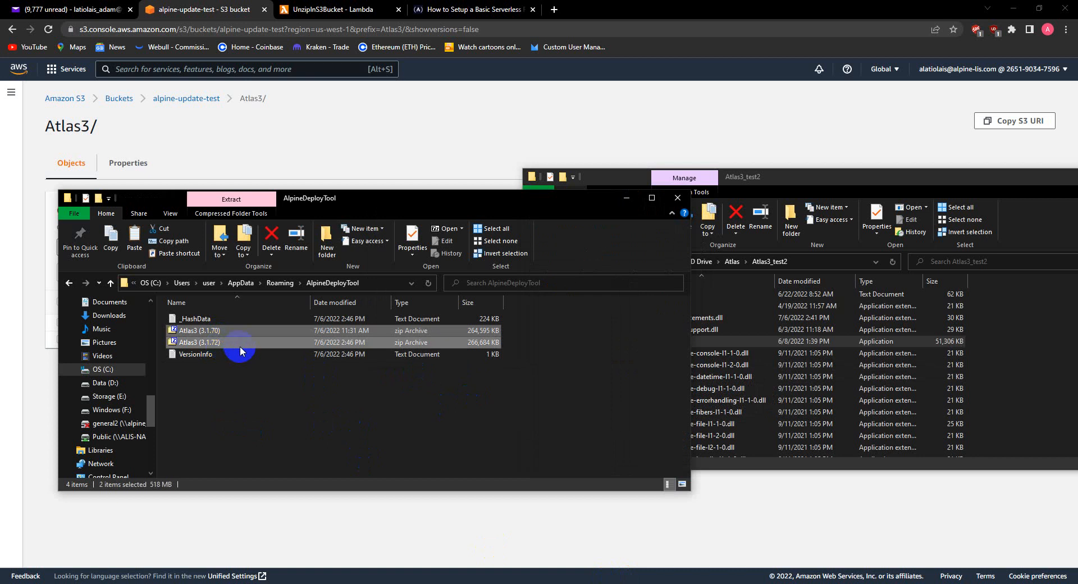
key("Delete")
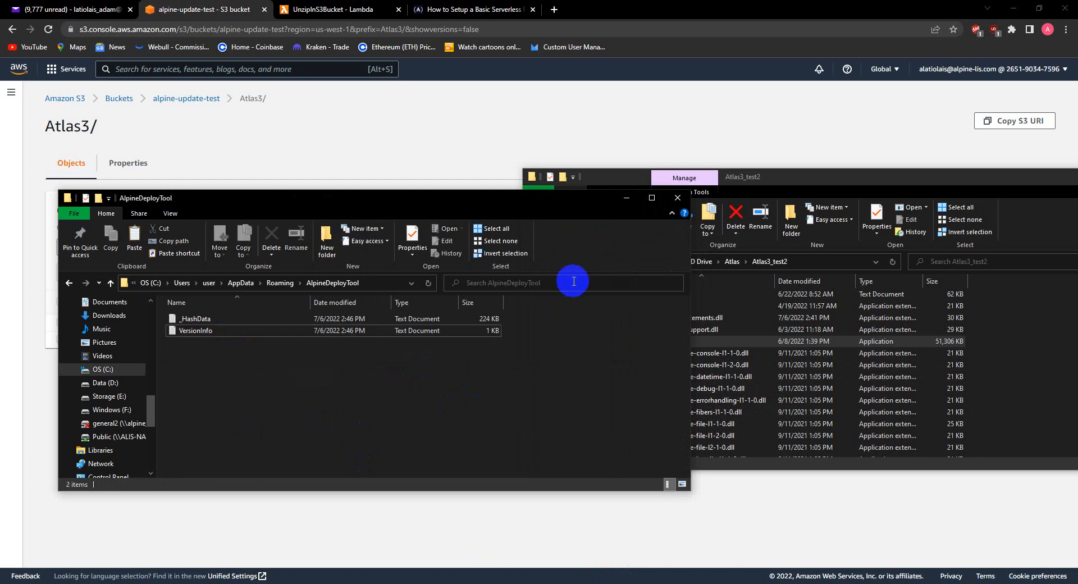
Step: Delete the Atlas3 (3.1.71) zip archive from the Updates folder inside AppData\Roaming\Atlas3
left_click(240, 283)
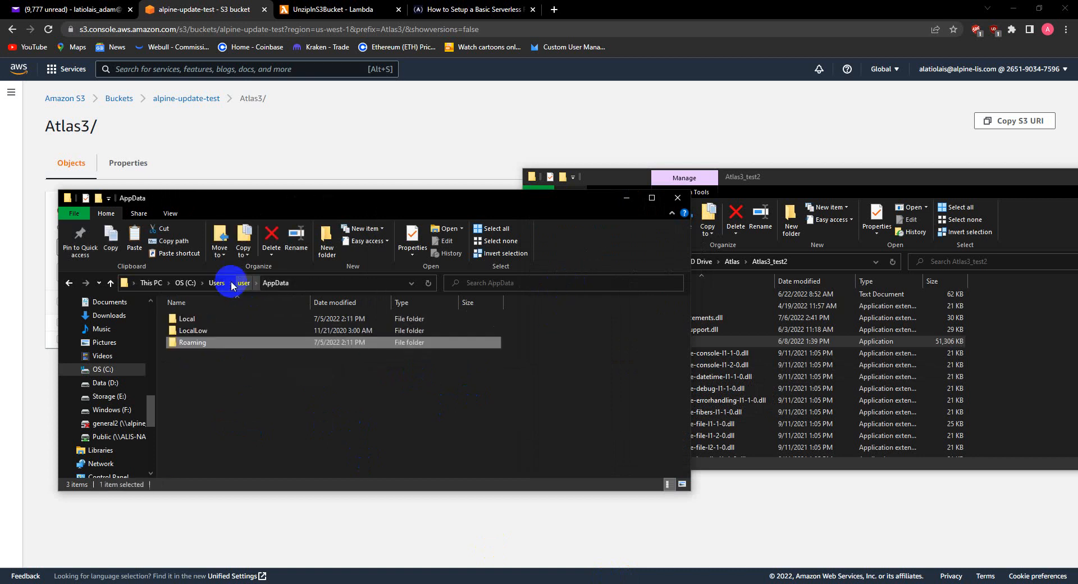
double_click(189, 344)
double_click(216, 339)
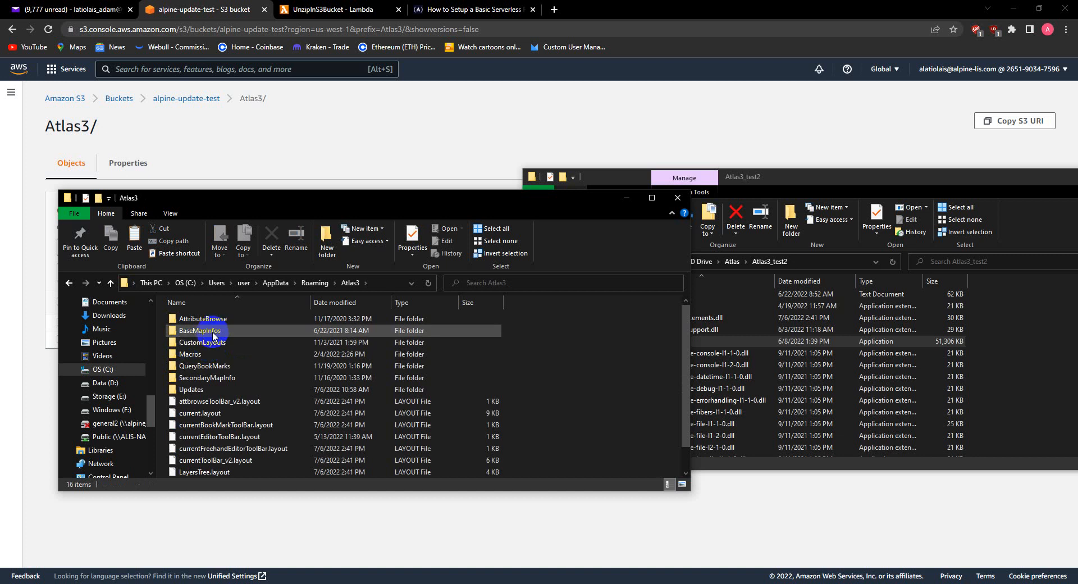
double_click(208, 389)
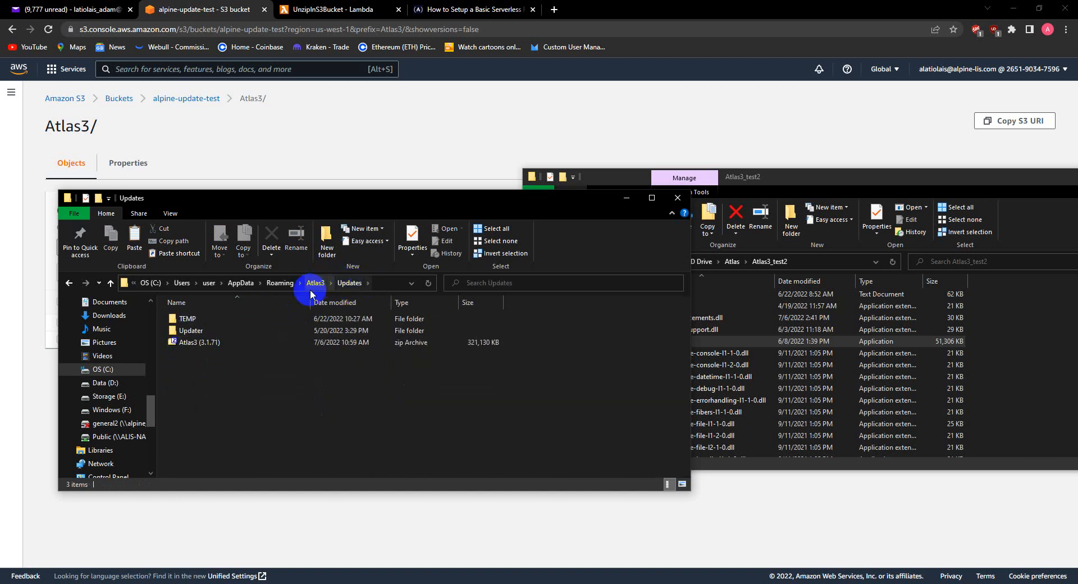
left_click(204, 344)
key("Delete")
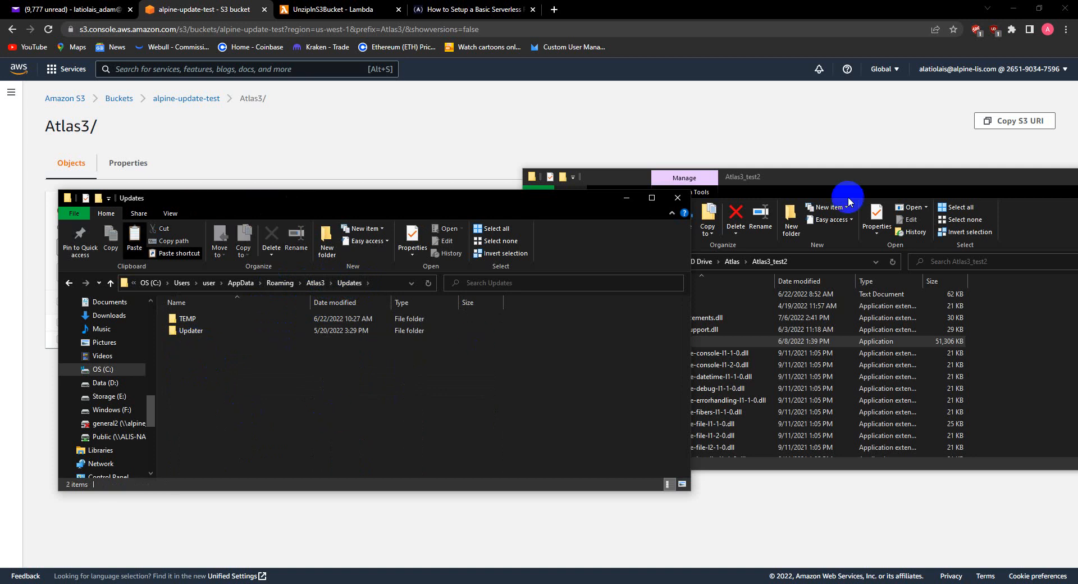
Step: Reopen Alpine Installer, download and install Atlas3 version 3.1.71, and return to the bucket's Atlas3 folder in the browser
left_click(829, 173)
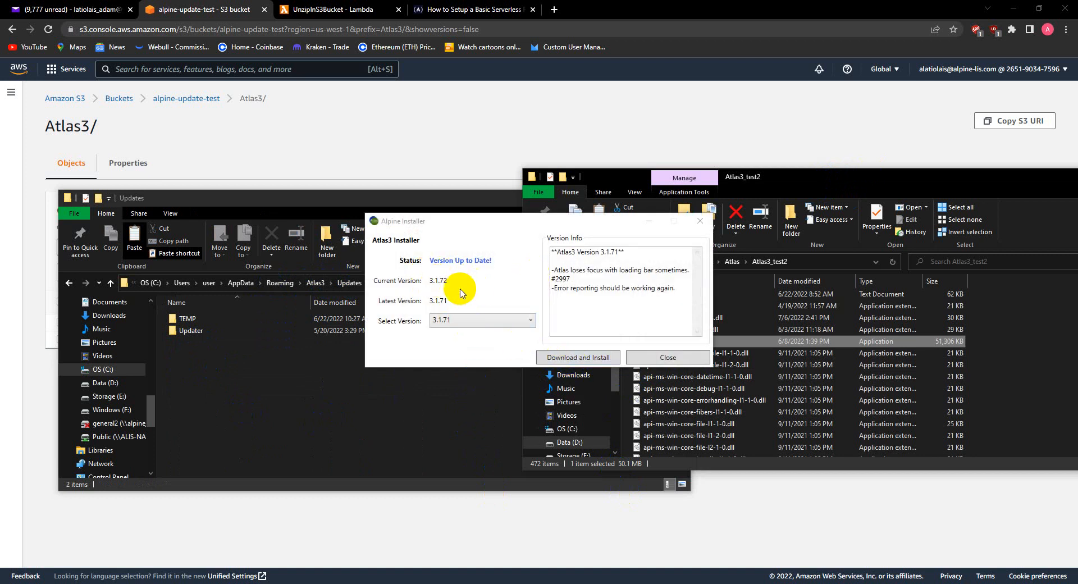
left_click(571, 361)
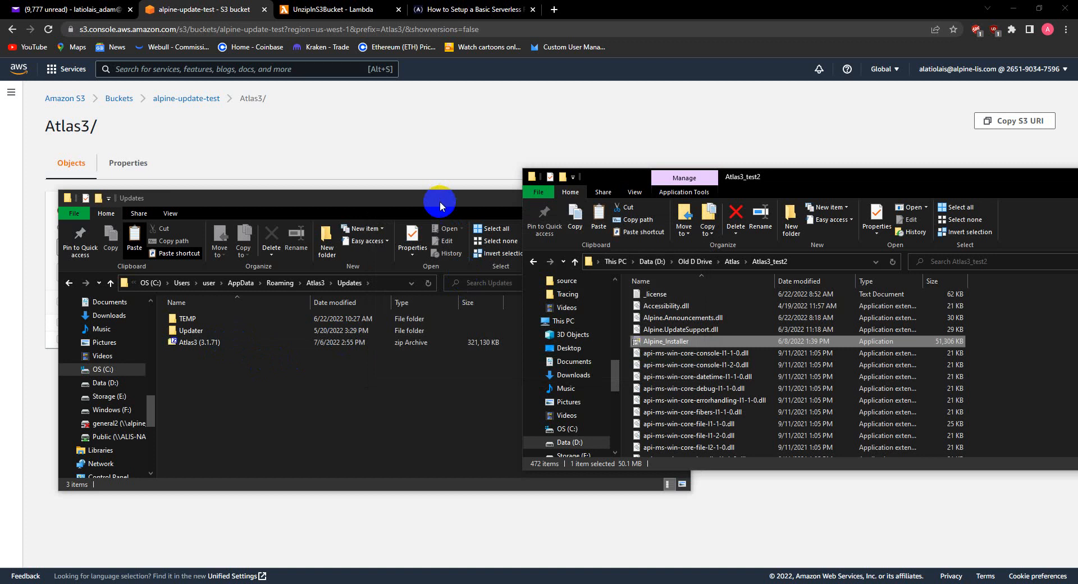
left_click(318, 128)
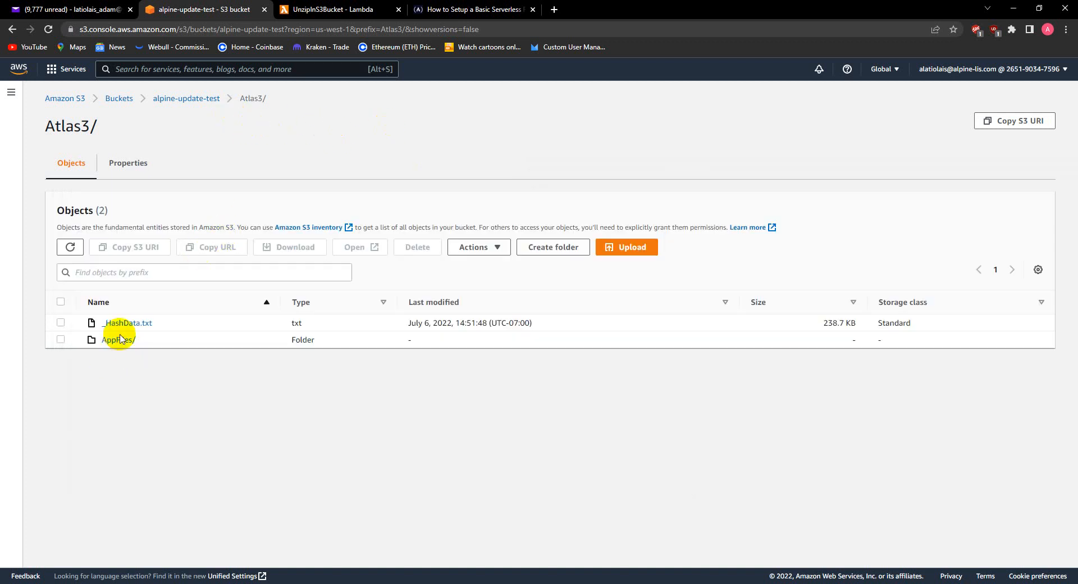